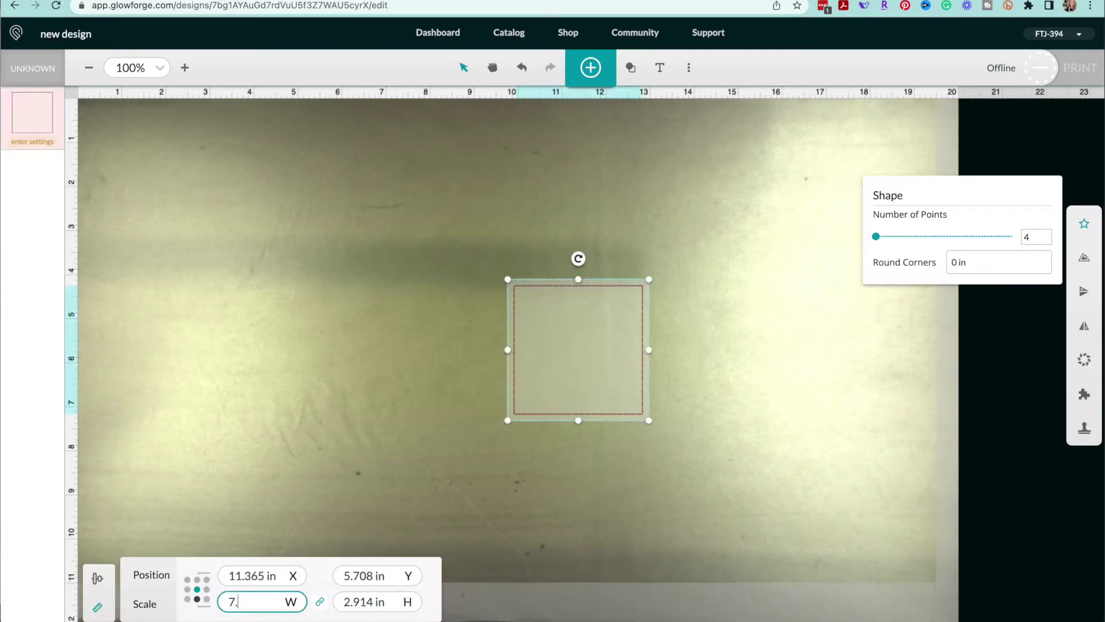
Step: Resize the square to a 7.5 × 0.265 in bar and move it to the bed's top-left
key(Tab)
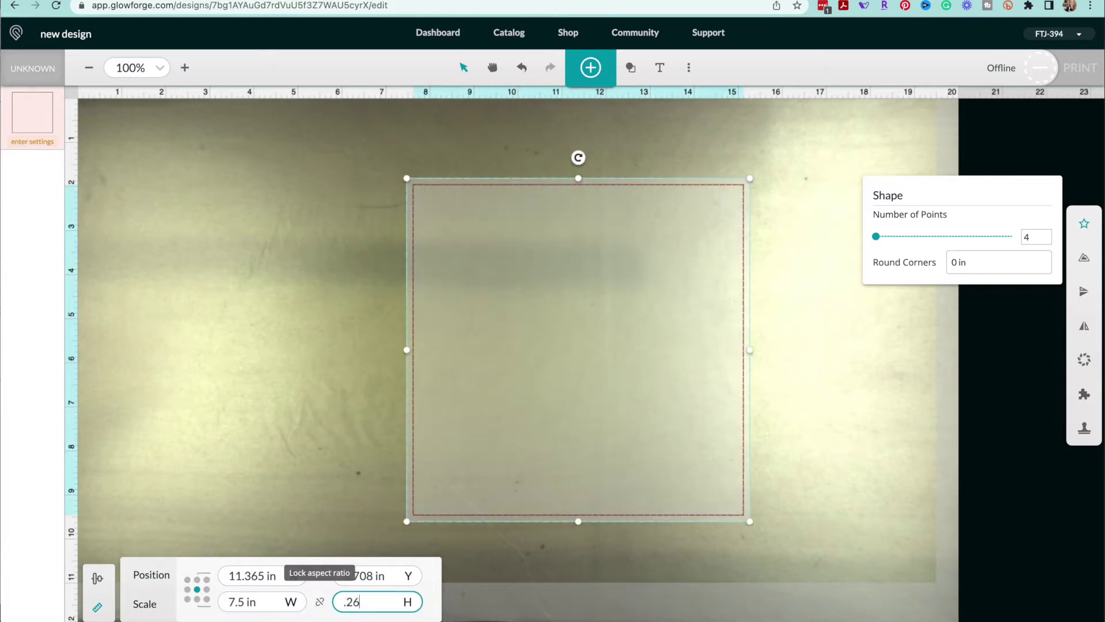
key(Return)
drag(576, 349, 287, 186)
Step: Duplicate the bar repeatedly, stacking the copies in rows down the bed
key(super+d)
key(super+d)
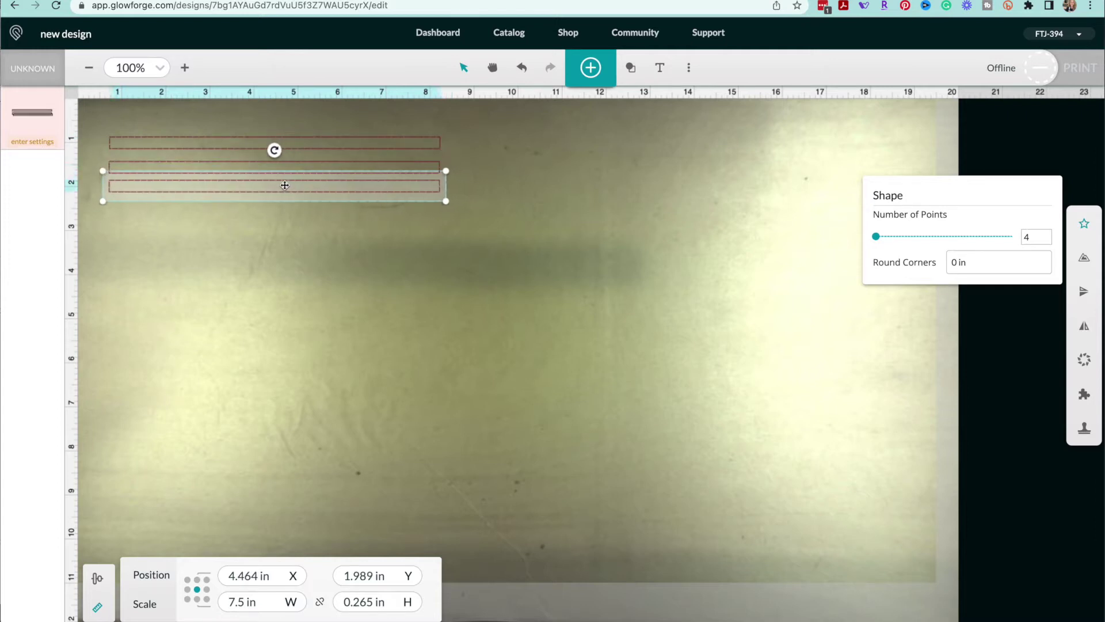
key(super+d)
drag(284, 185, 257, 348)
key(super+d)
key(super+d)
key(super+d)
key(super+d)
key(super+d)
key(super+d)
key(super+d)
key(super+d)
drag(257, 348, 437, 516)
key(super+d)
key(super+d)
key(super+d)
key(super+d)
key(super+d)
key(super+d)
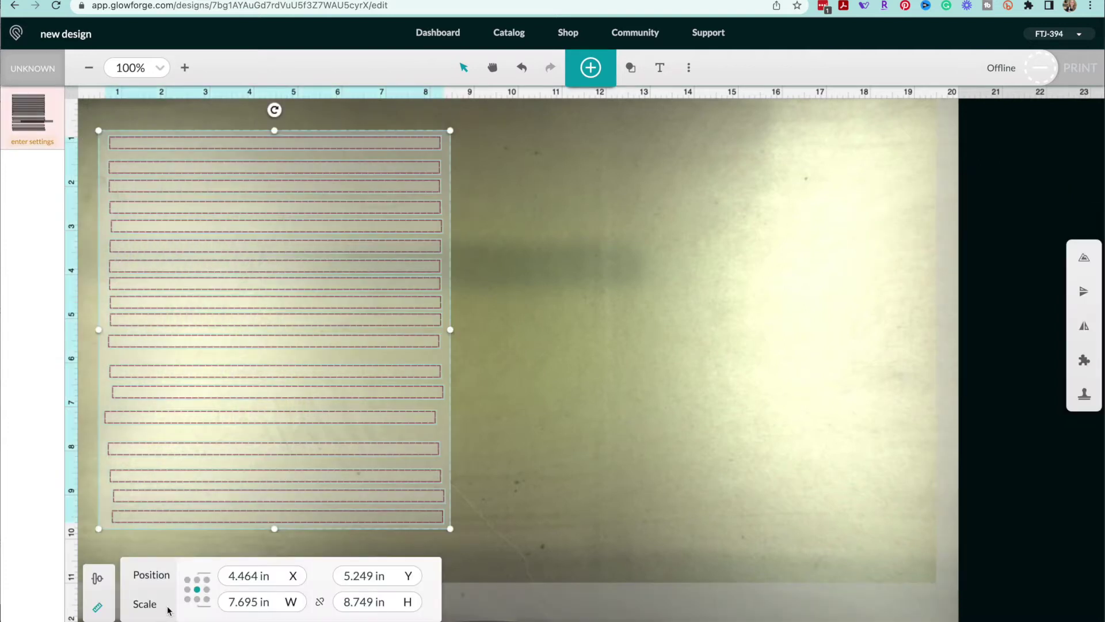
Step: Align the bars on their left sides, add a second column beside them, and select every bar
click(97, 579)
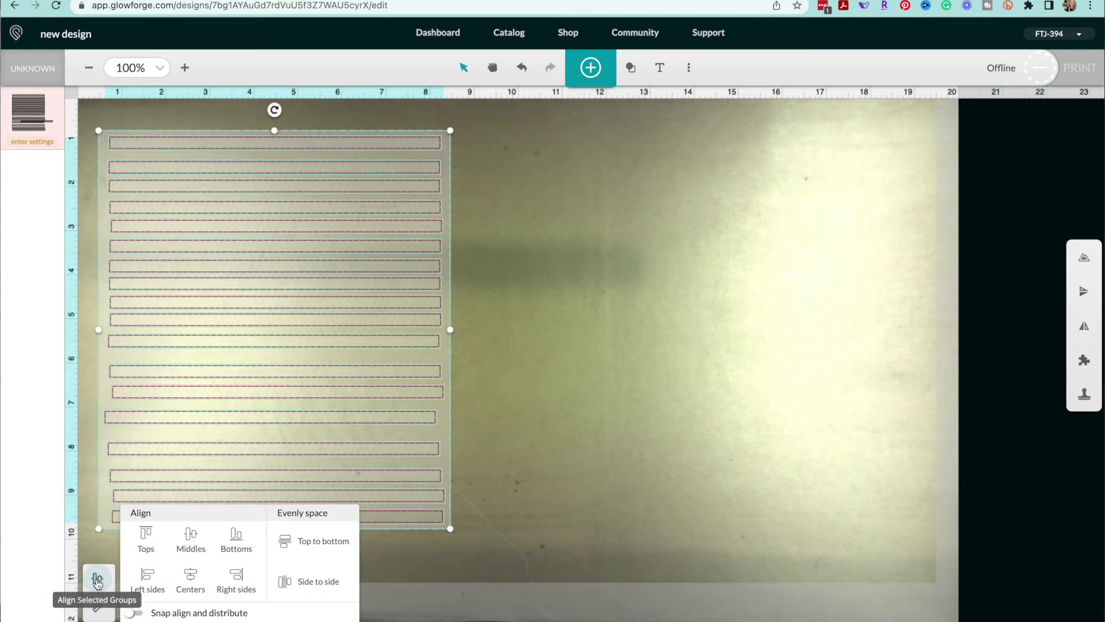
click(141, 582)
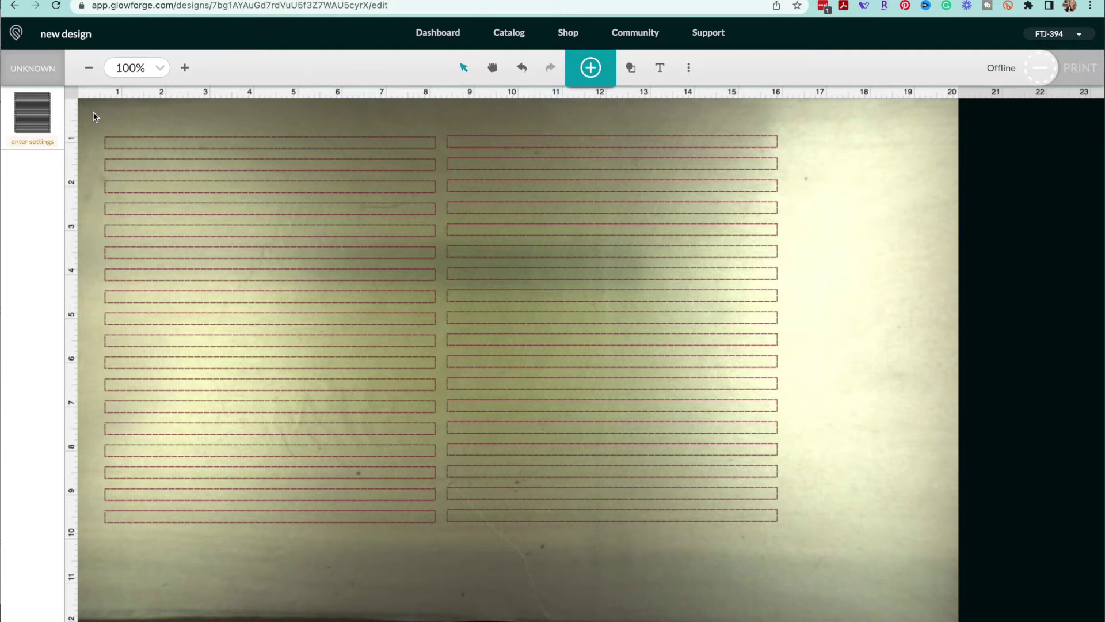
drag(103, 160, 870, 554)
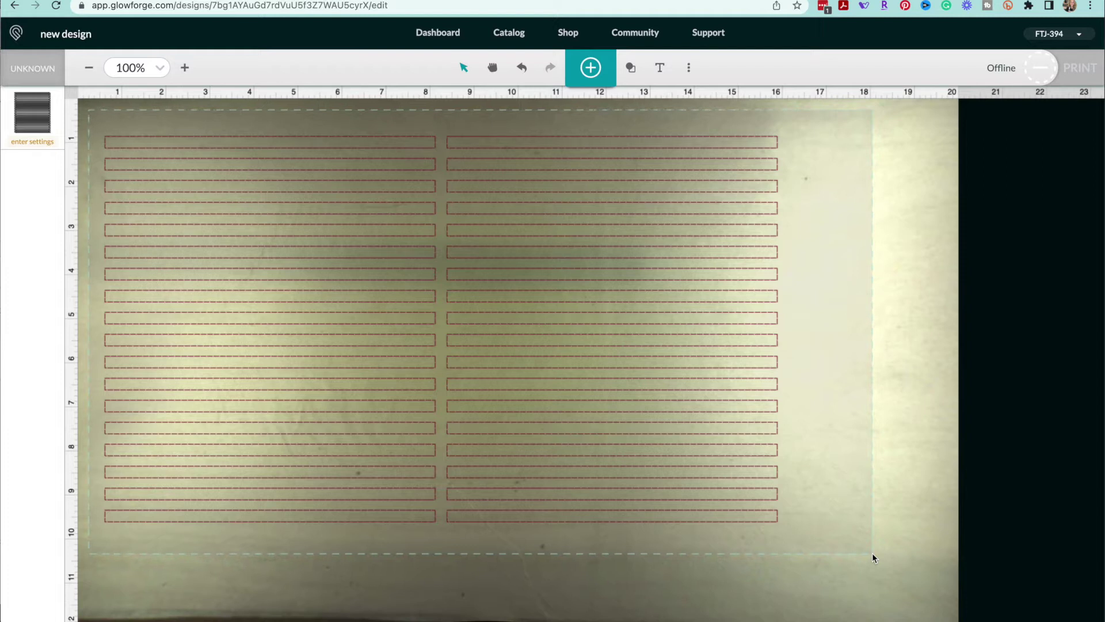
drag(872, 554, 871, 553)
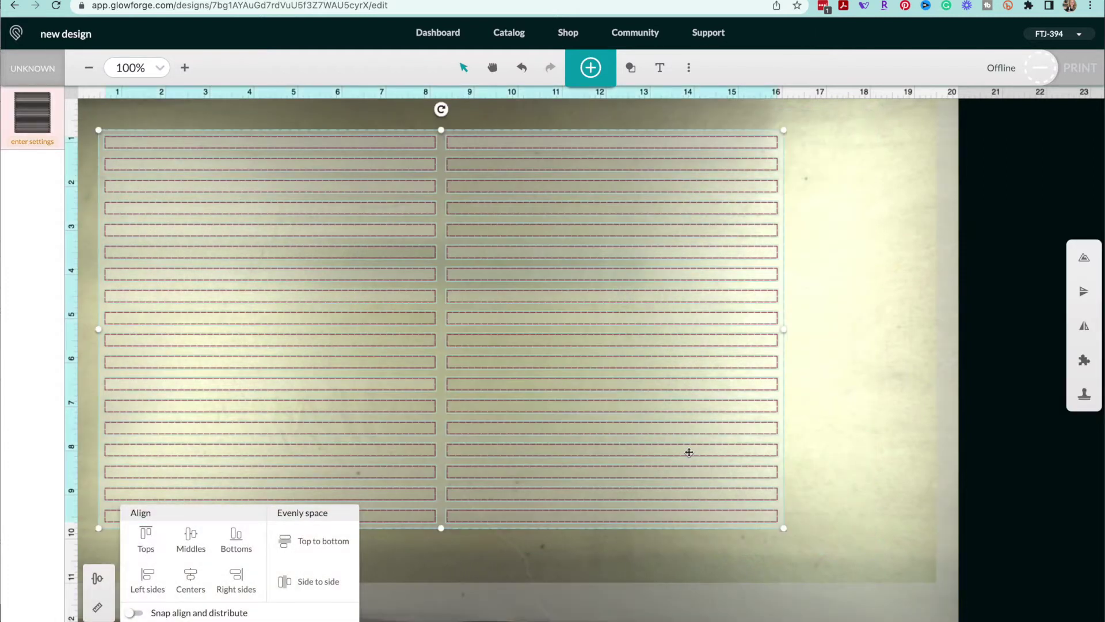
Step: Group all the selected bars into one object
right_click(688, 452)
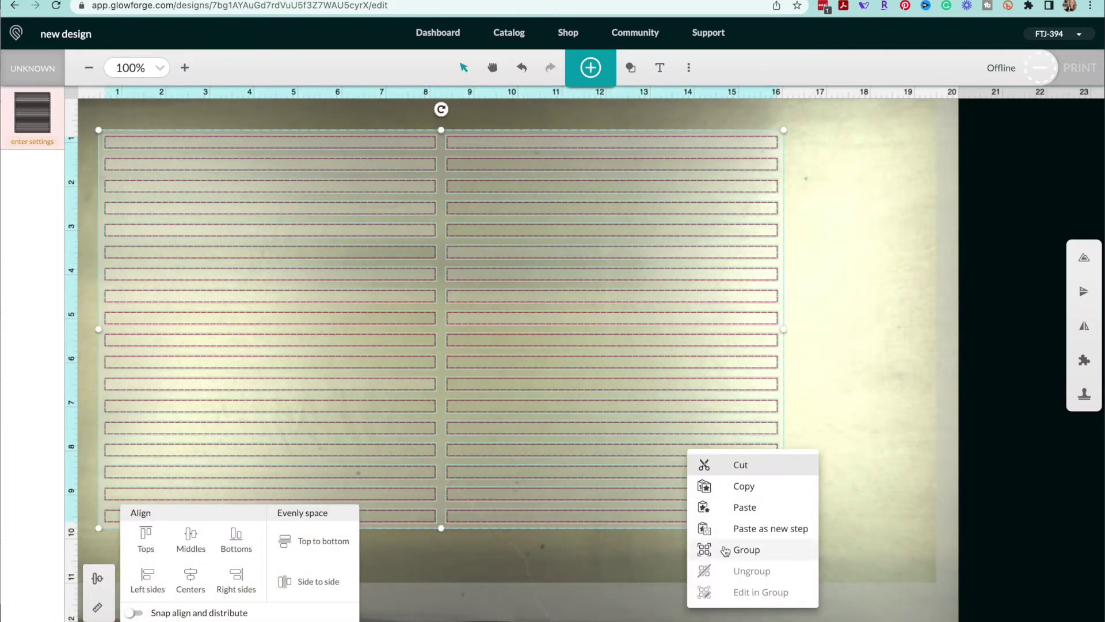
click(724, 547)
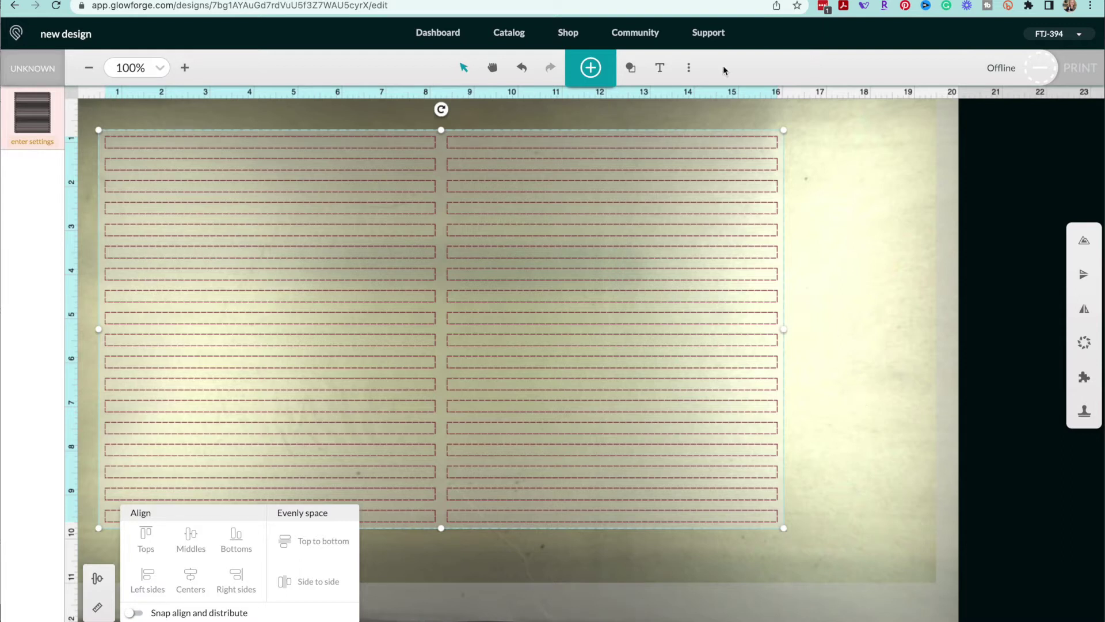
click(857, 343)
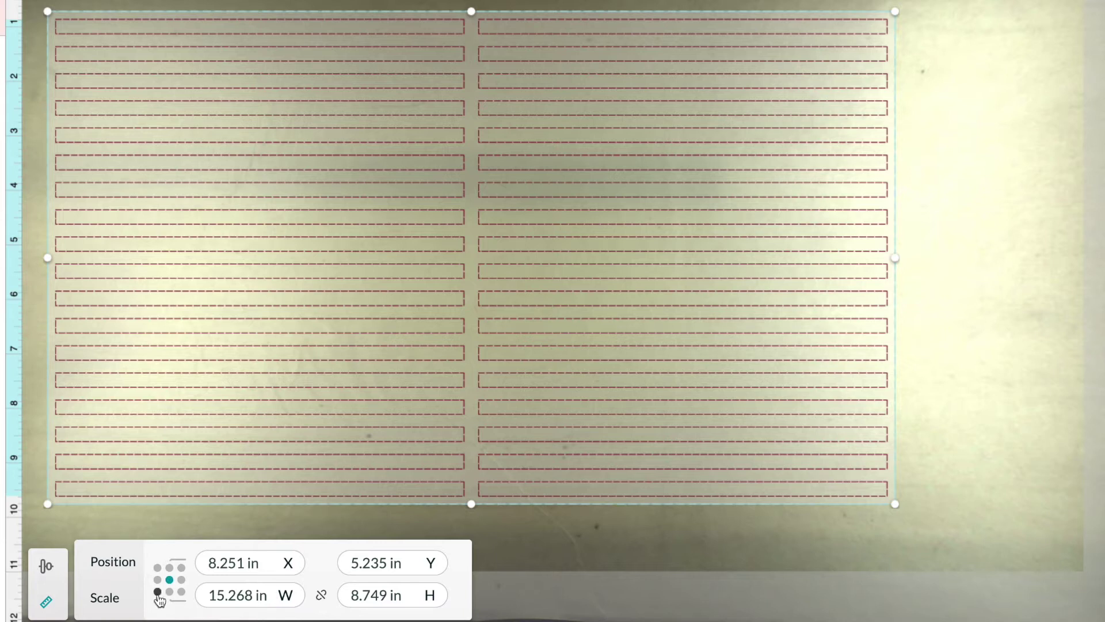
Step: Place the group's bottom-left corner at X 0.5 in, Y 10.5 in
click(156, 593)
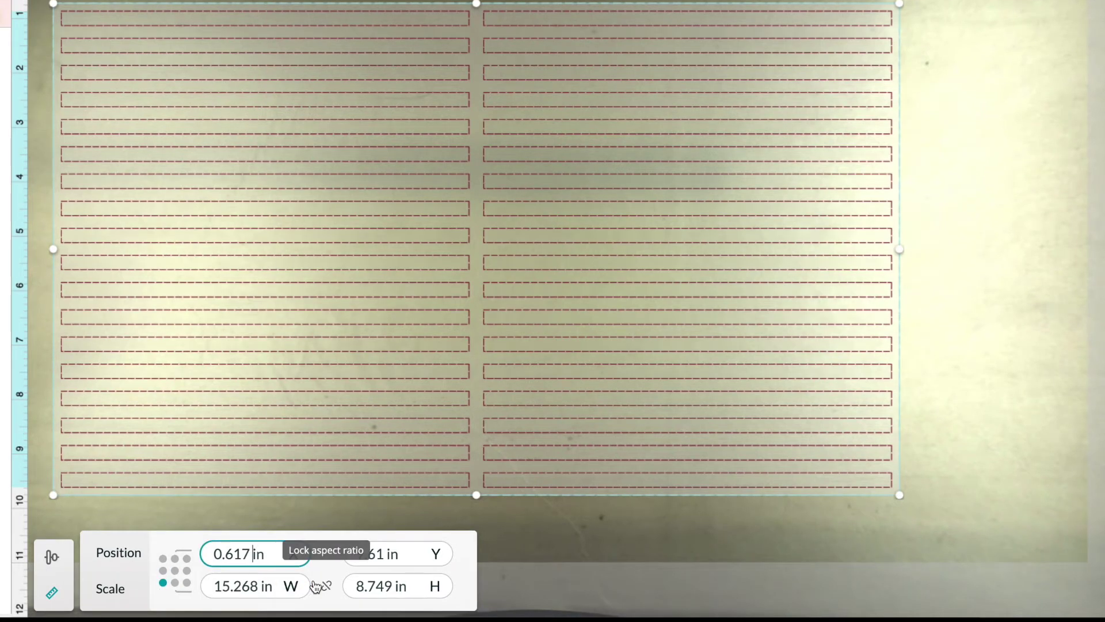
key(BackSpace)
key(BackSpace)
key(BackSpace)
text(5)
click(389, 553)
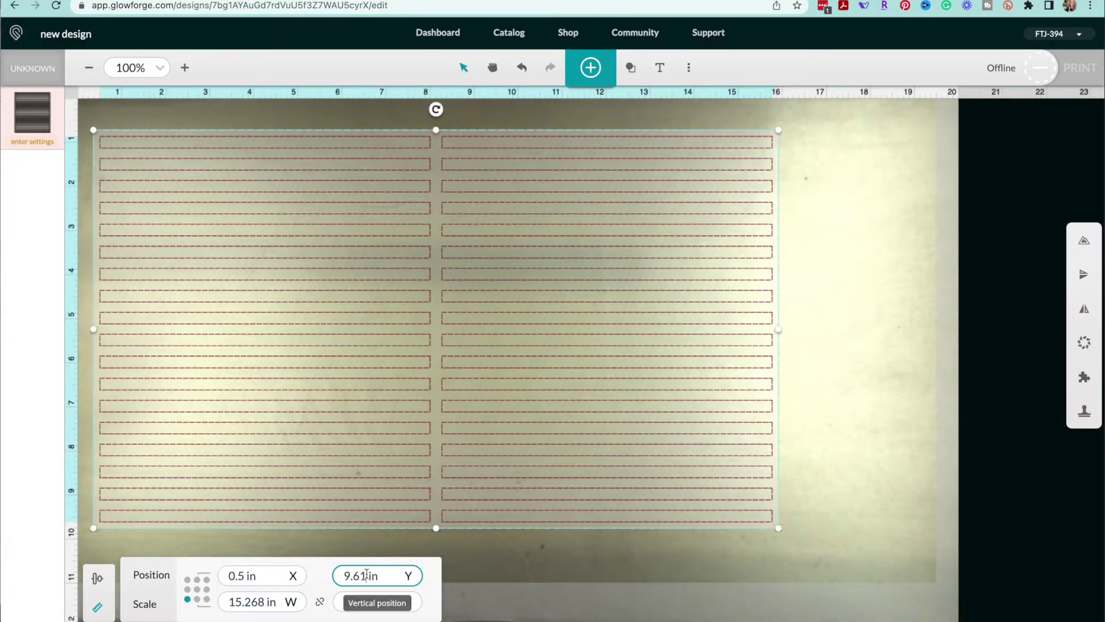
key(BackSpace)
key(BackSpace)
key(BackSpace)
key(BackSpace)
text(10.5)
key(Return)
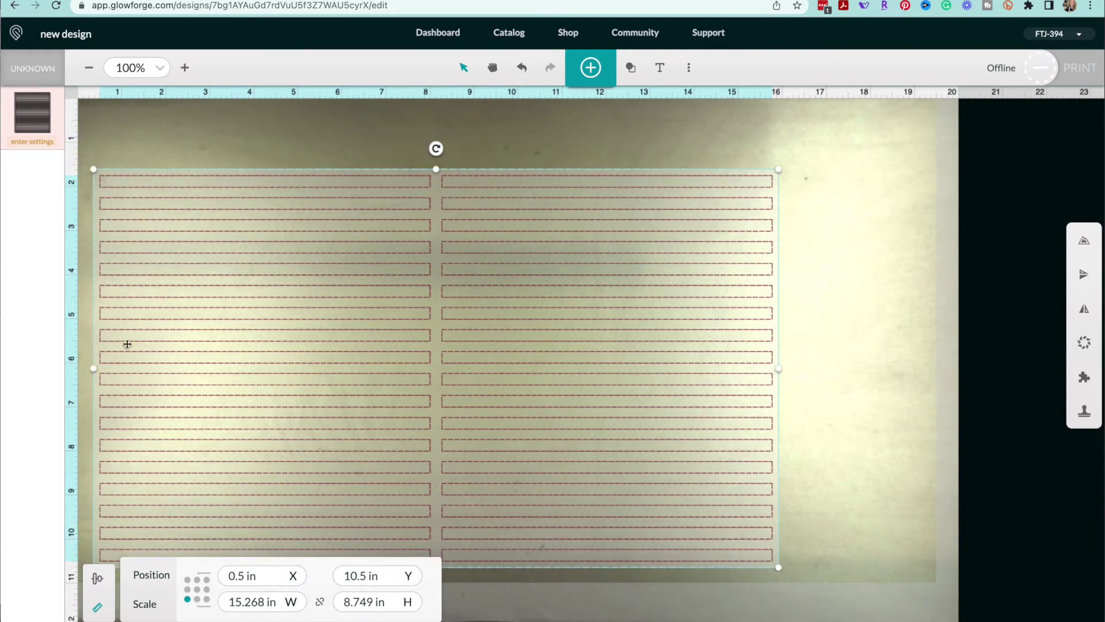
click(828, 321)
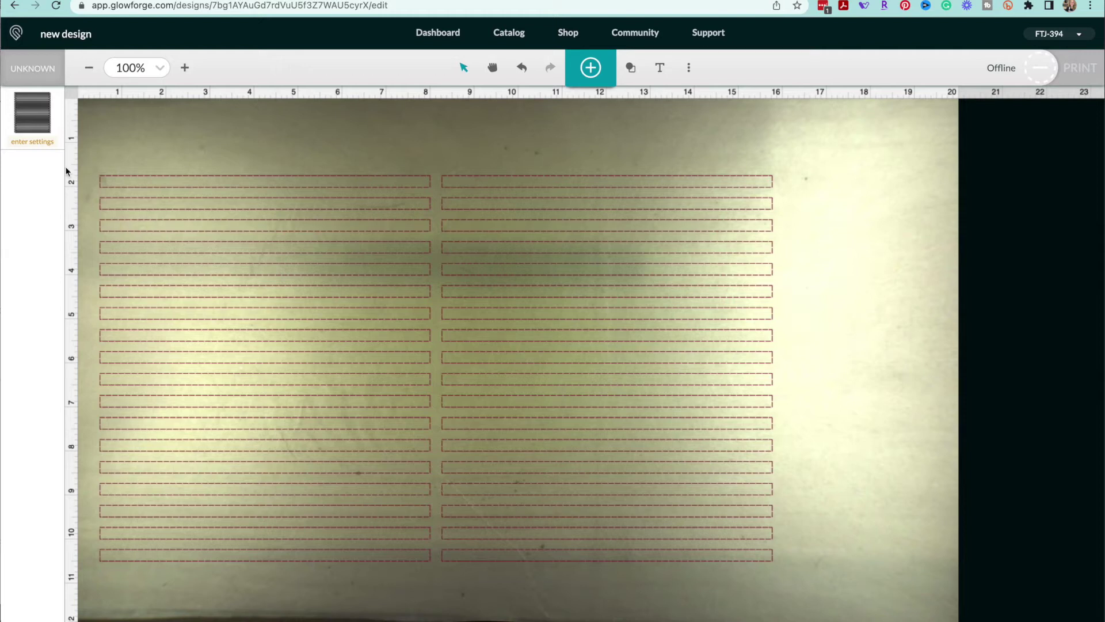
Step: Set the material to 1/8" Corrugated Cardboard and make a copy of the Jig template
click(20, 73)
click(189, 186)
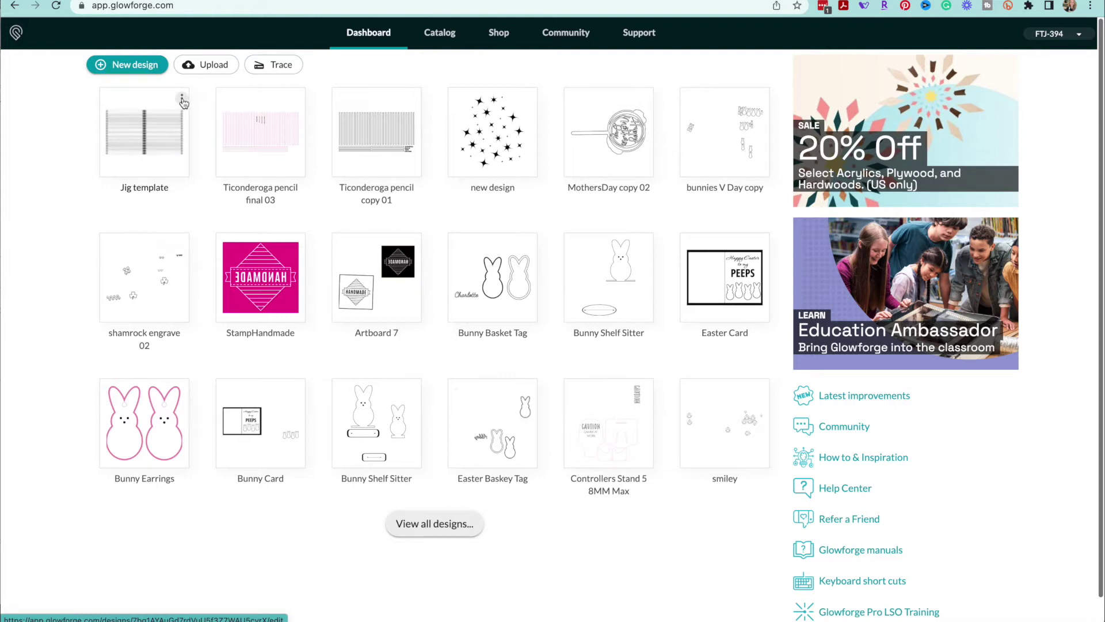
click(182, 101)
click(164, 144)
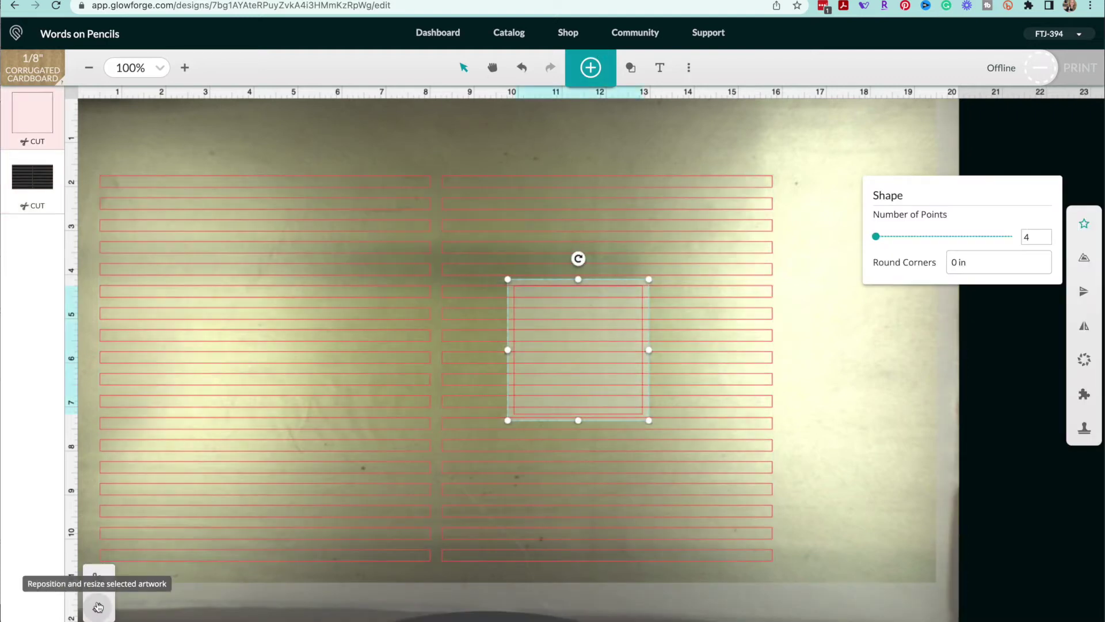
Step: Resize the square to a 0.75 in wide, 12 in tall strip
click(98, 608)
click(253, 602)
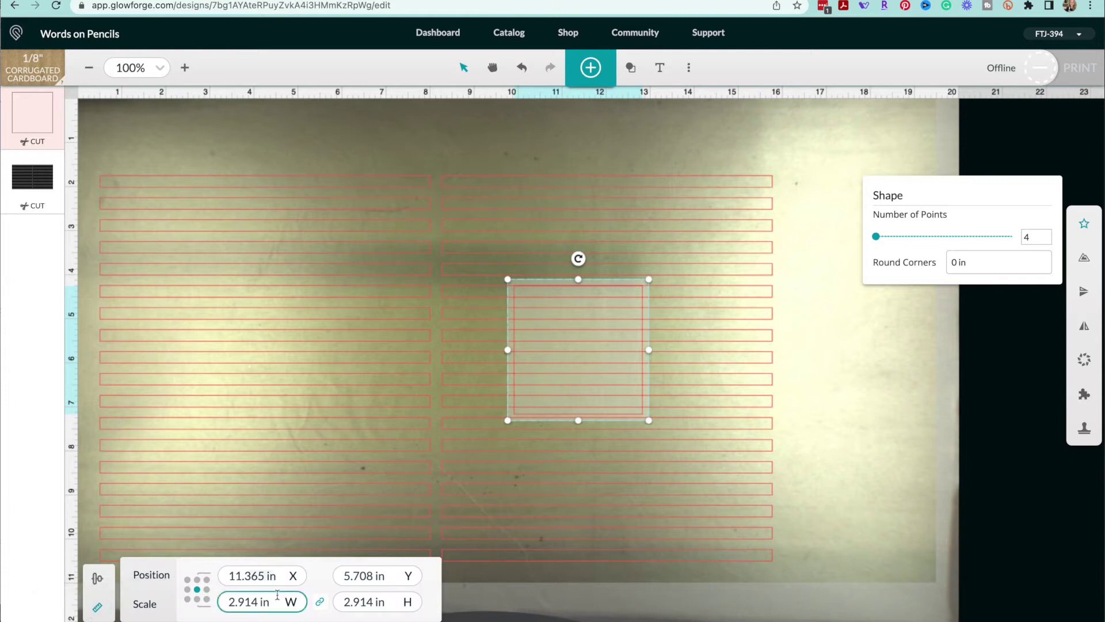
text(0.75)
click(358, 604)
double_click(357, 603)
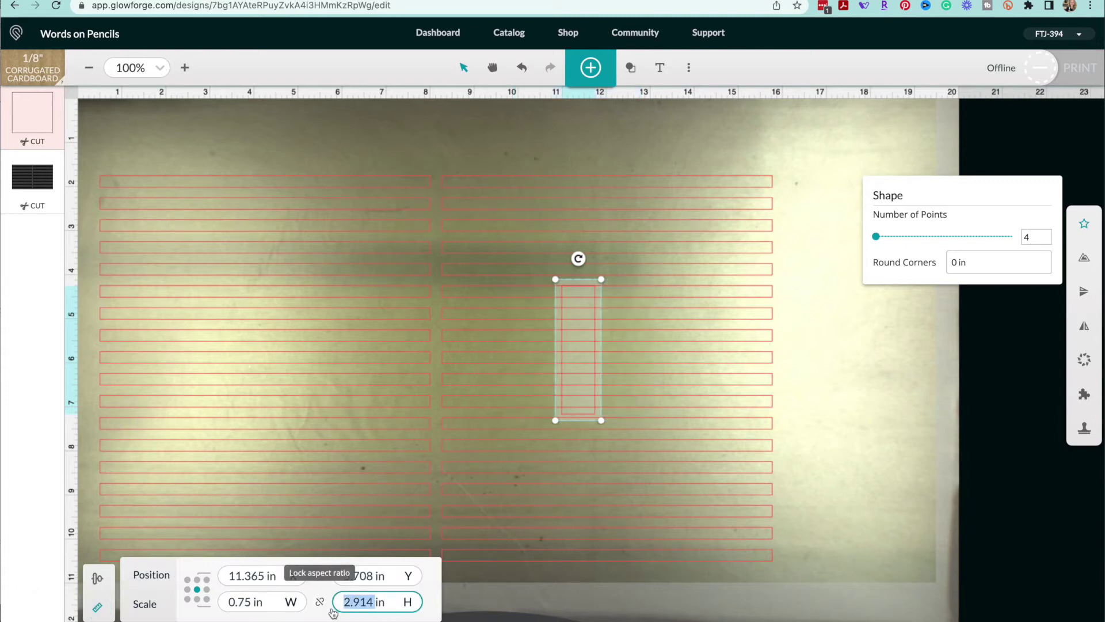
text(12)
key(Return)
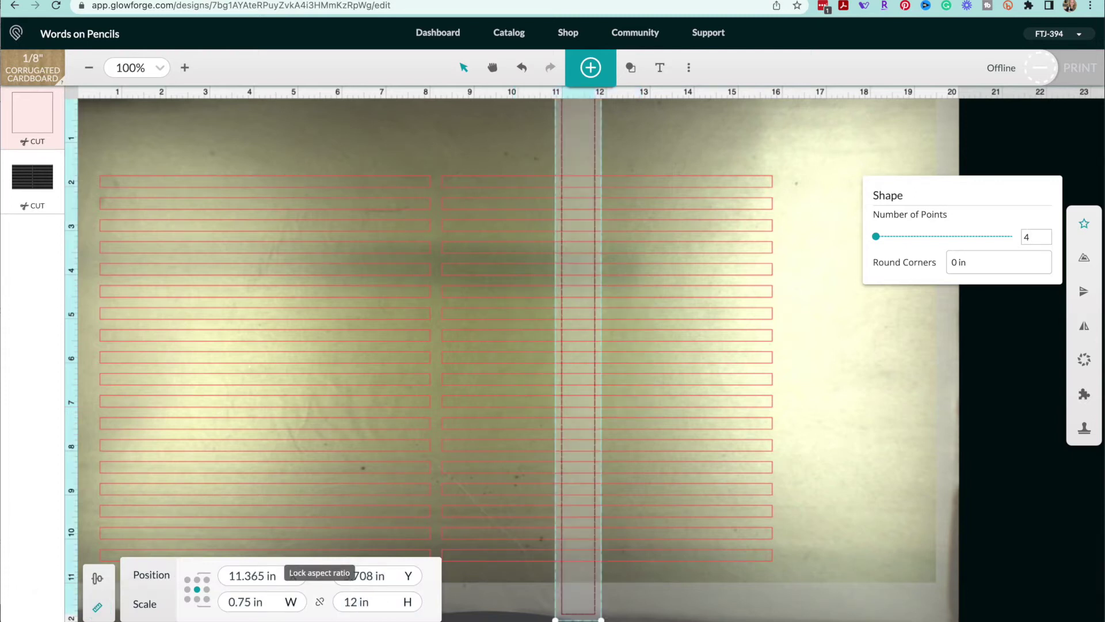
Step: Place the strip at the jig's left edge and a copy in the gap between columns
drag(579, 331, 132, 334)
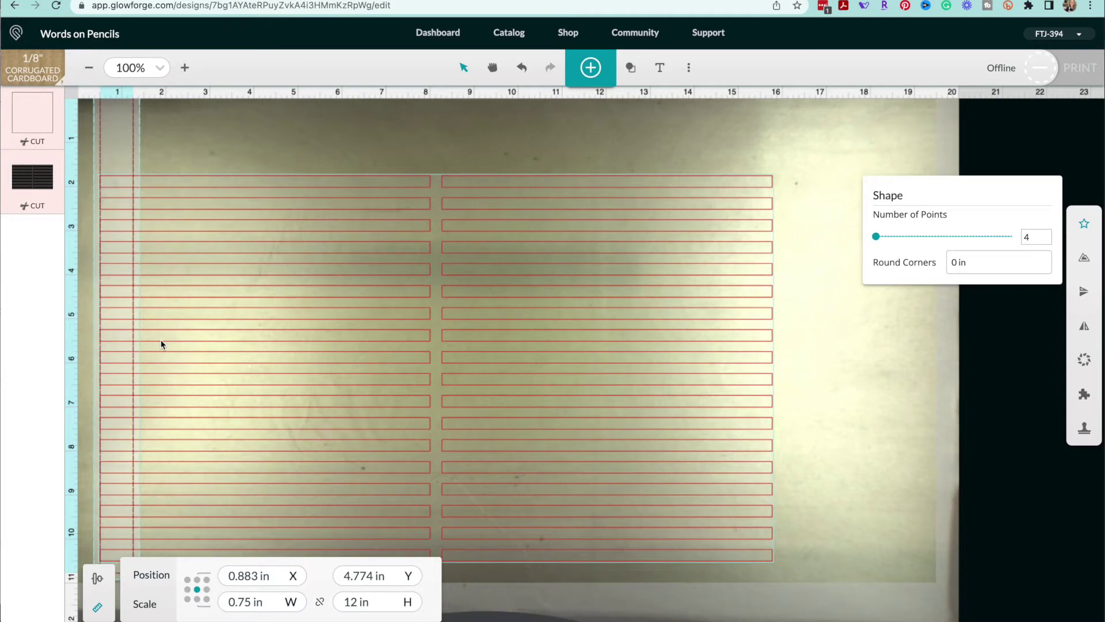
key(ctrl+v)
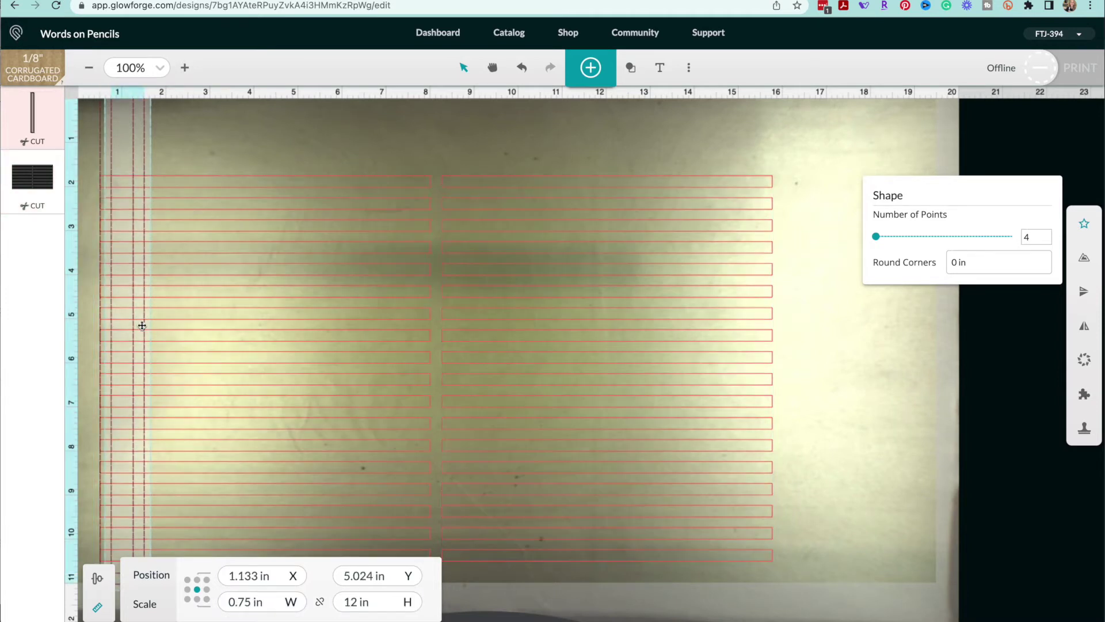
drag(142, 325, 472, 330)
click(849, 372)
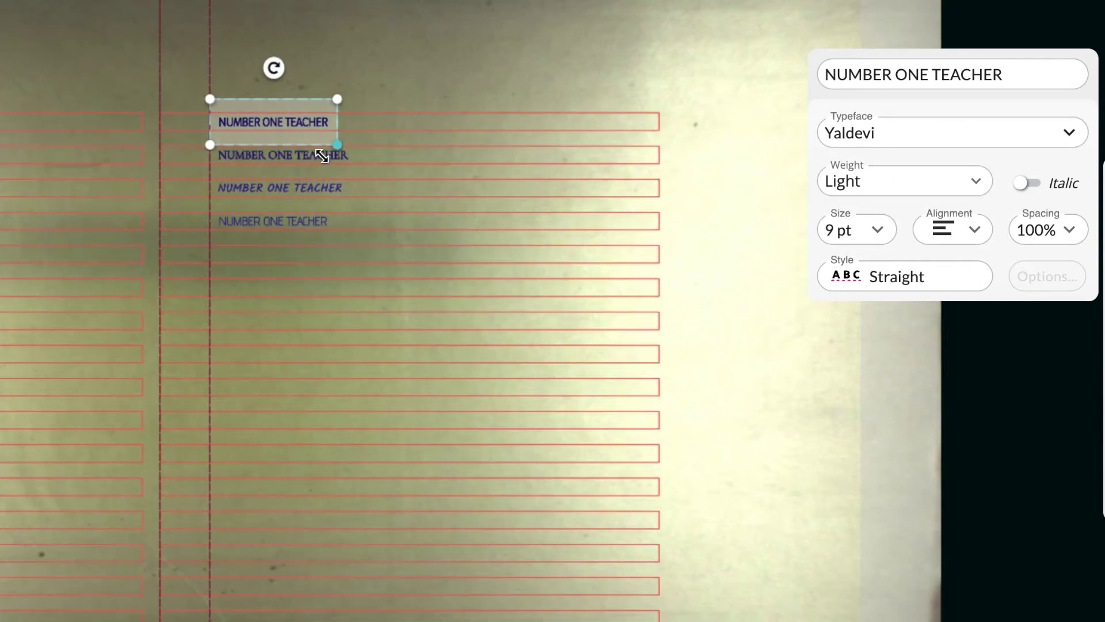
Step: Restyle the second to fourth text lines, ending with Kalam Light and Advent Pro Thin at 9 pt
click(321, 154)
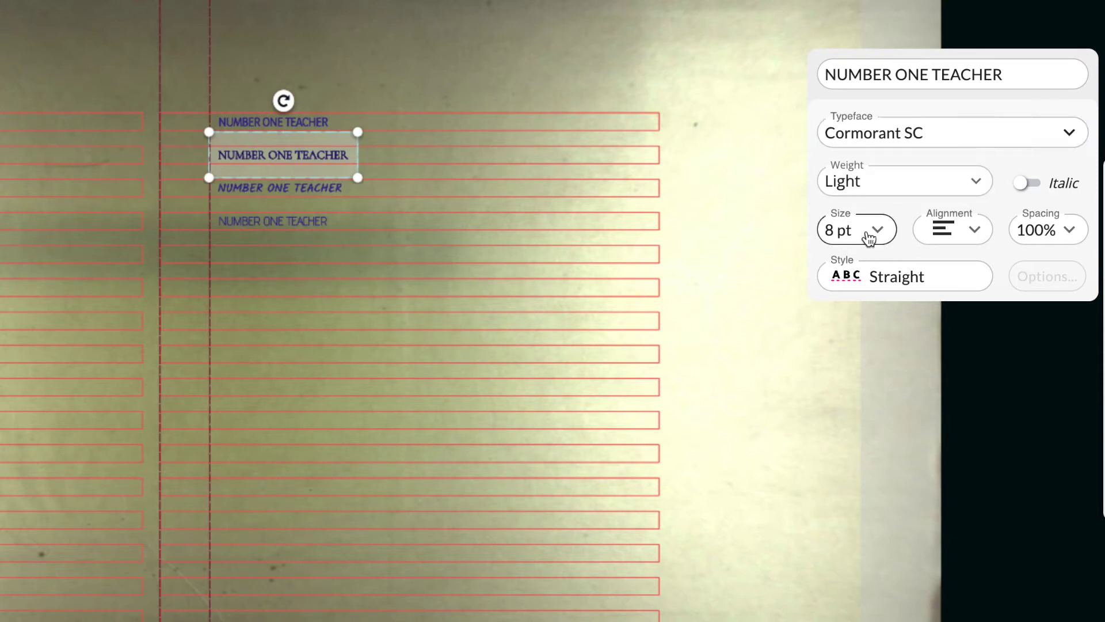
key(Tab)
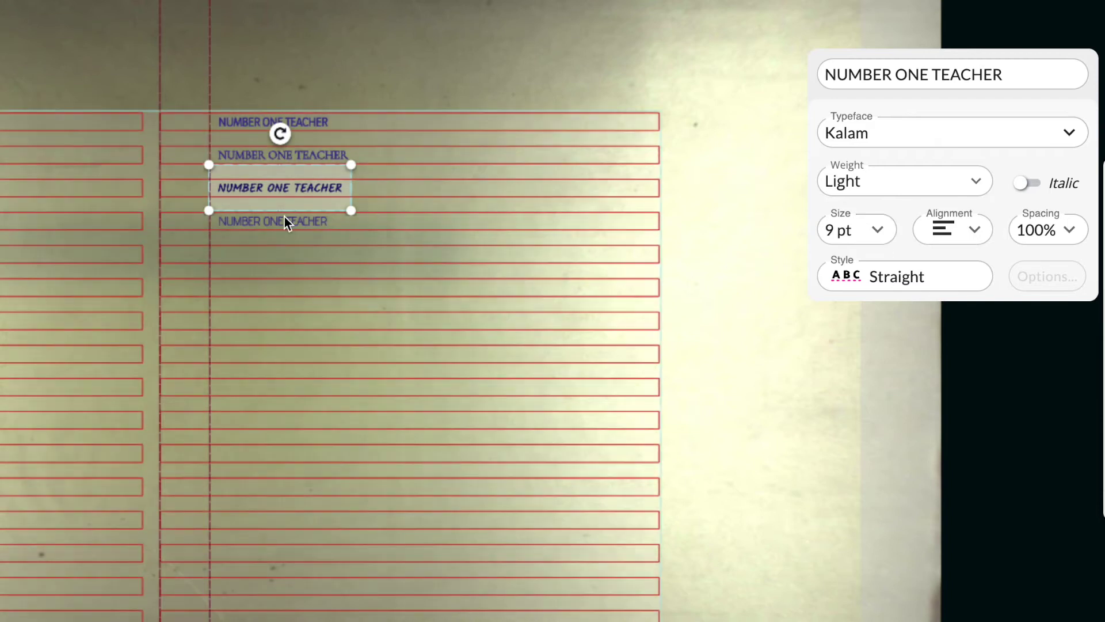
click(284, 217)
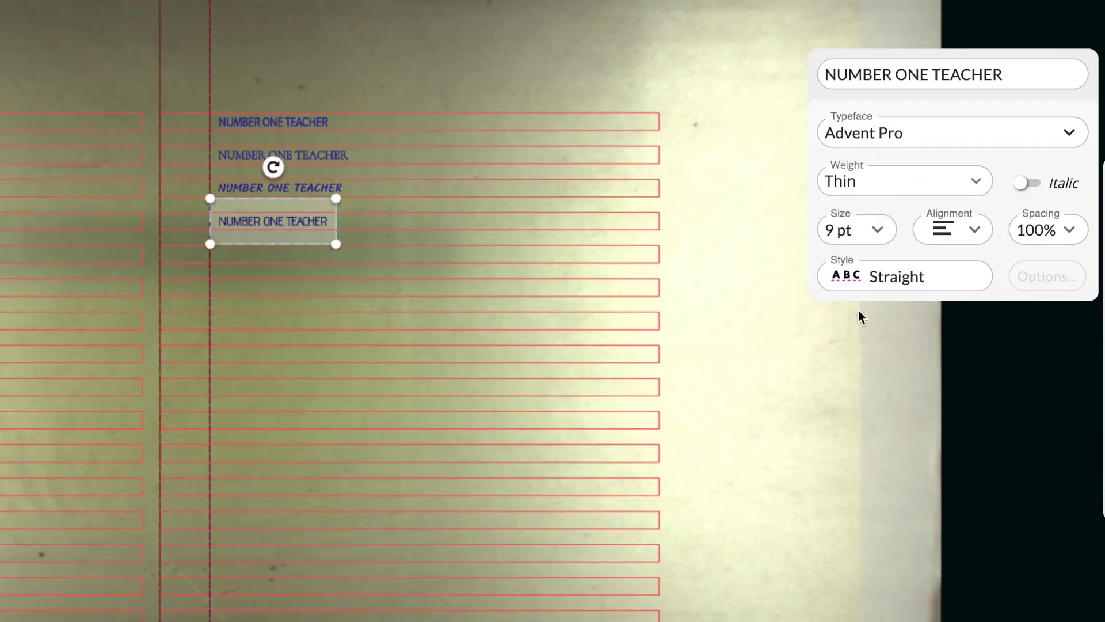
click(729, 328)
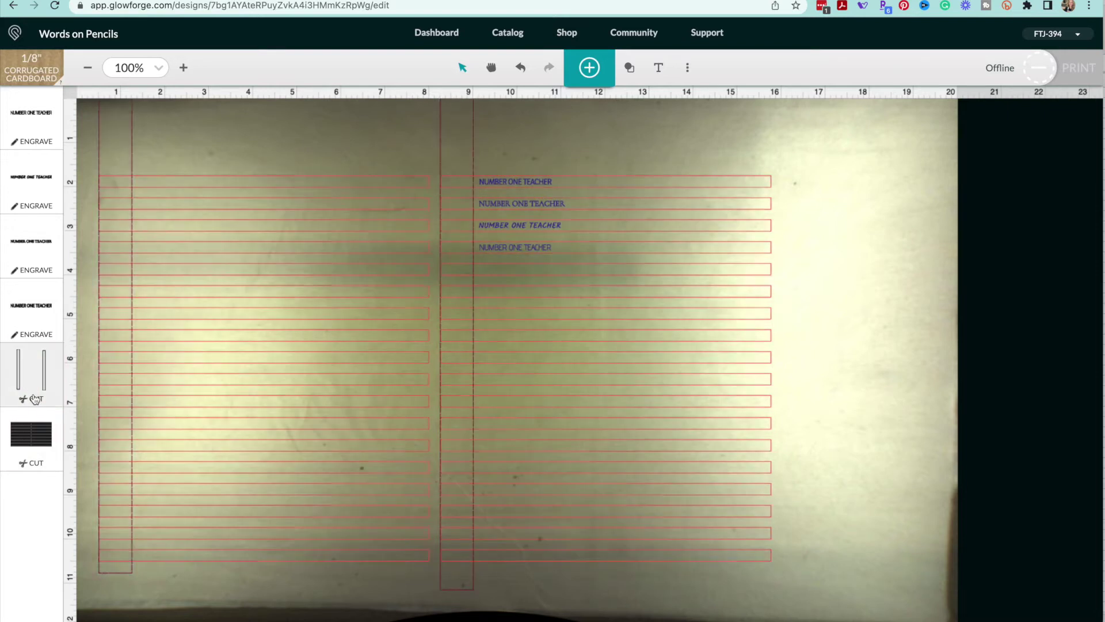
Step: Set the four text steps and the strip cut to Ignore, leaving only the slot grid active
click(35, 399)
click(238, 108)
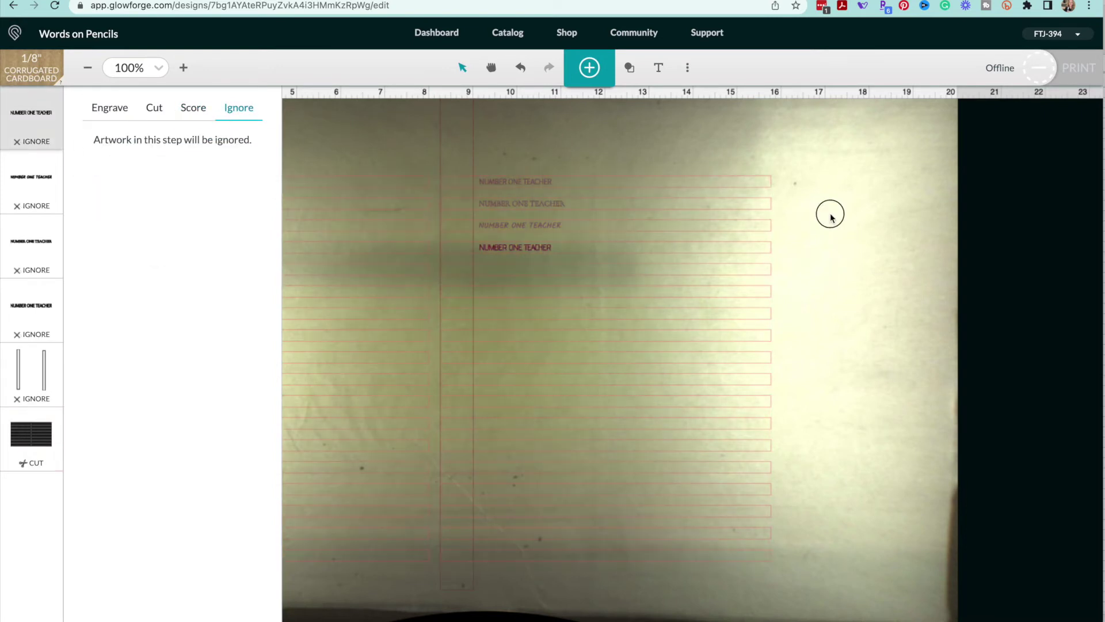
click(829, 215)
click(769, 334)
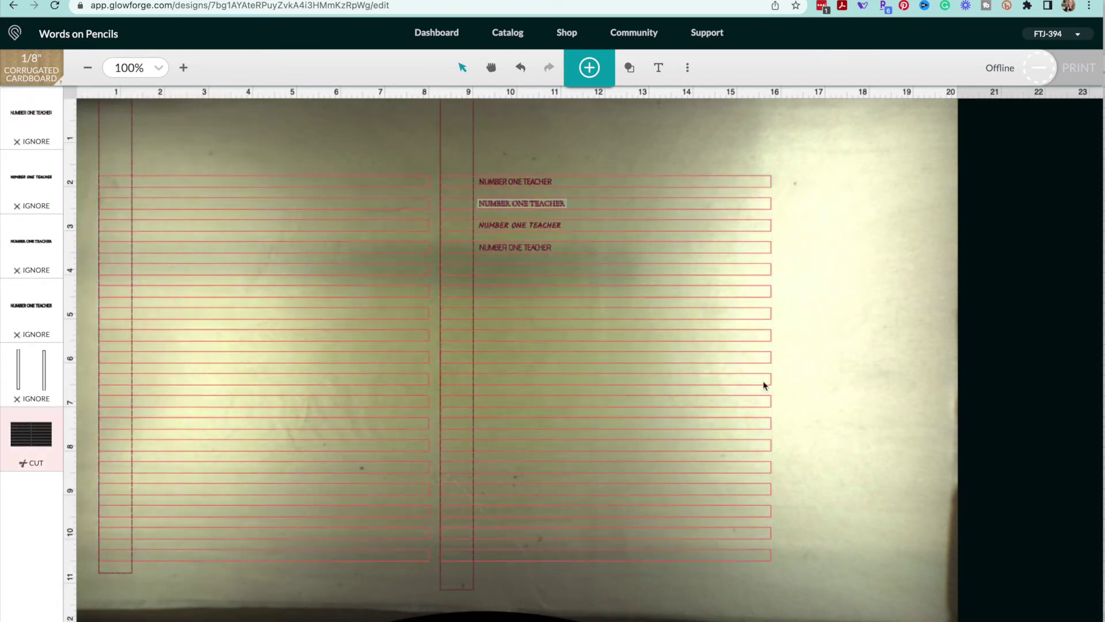
click(868, 345)
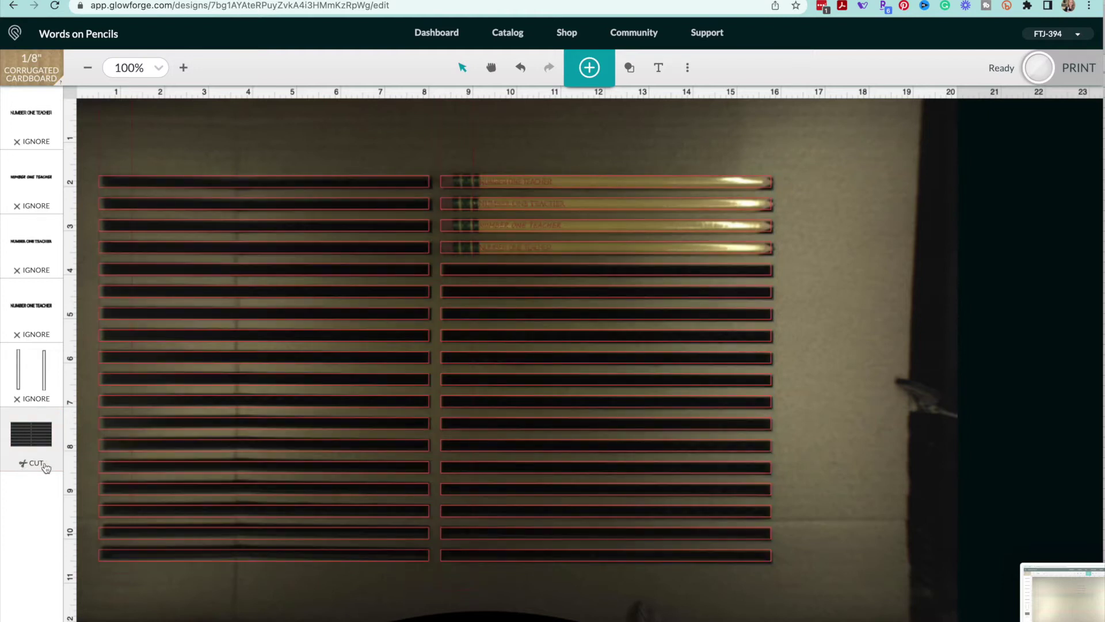
Step: Make the first text step engrave with Draft Graphic custom settings and manual focus height .27
click(45, 465)
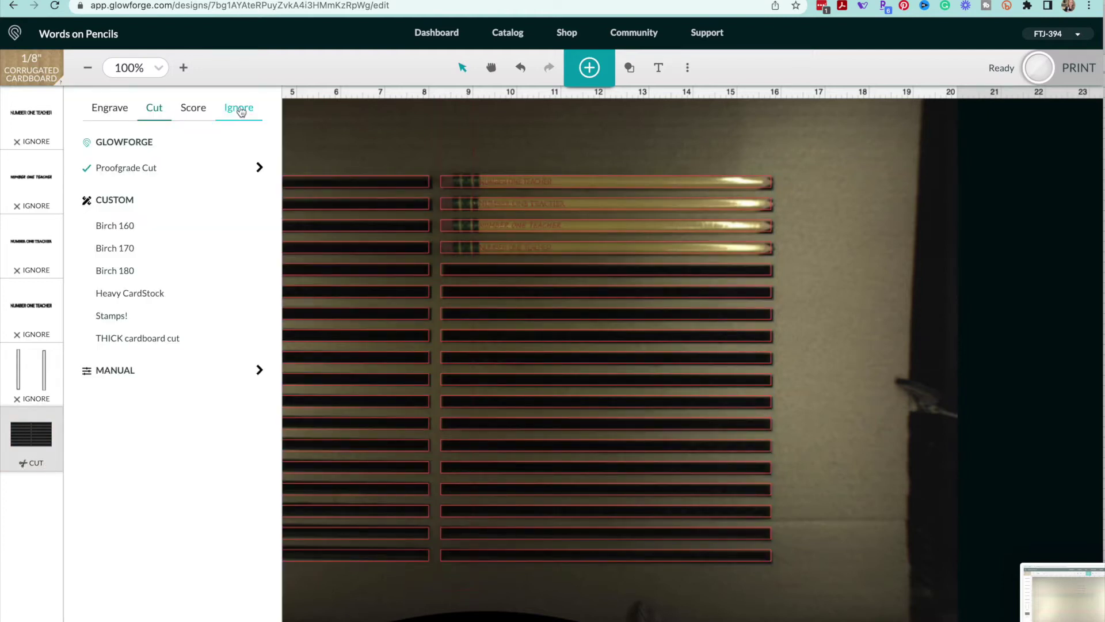
click(239, 108)
click(35, 144)
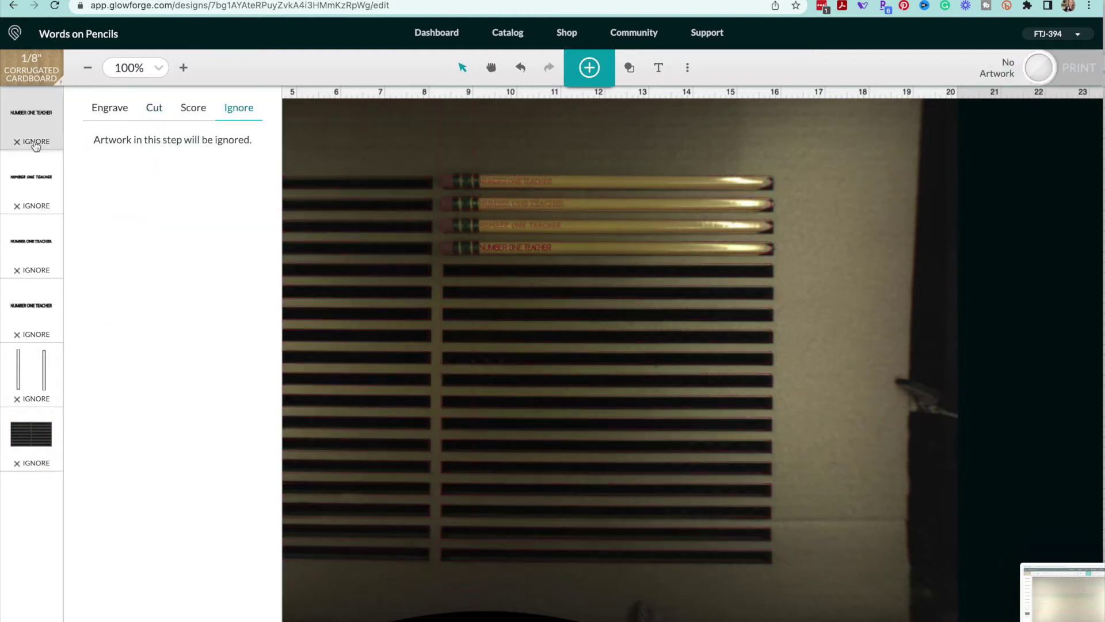
click(110, 107)
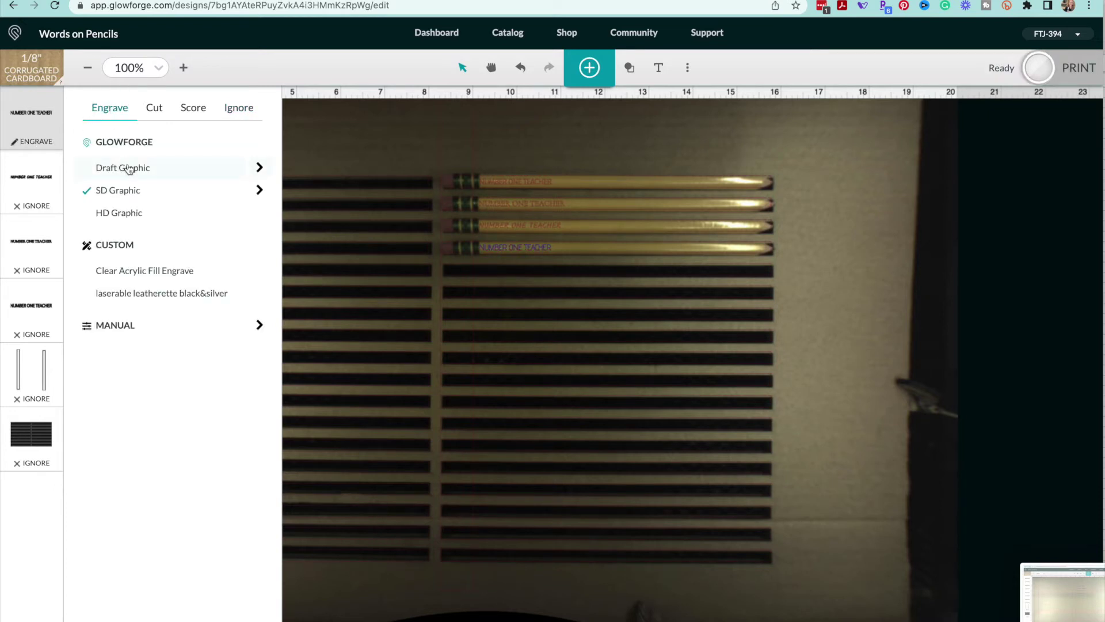
click(260, 168)
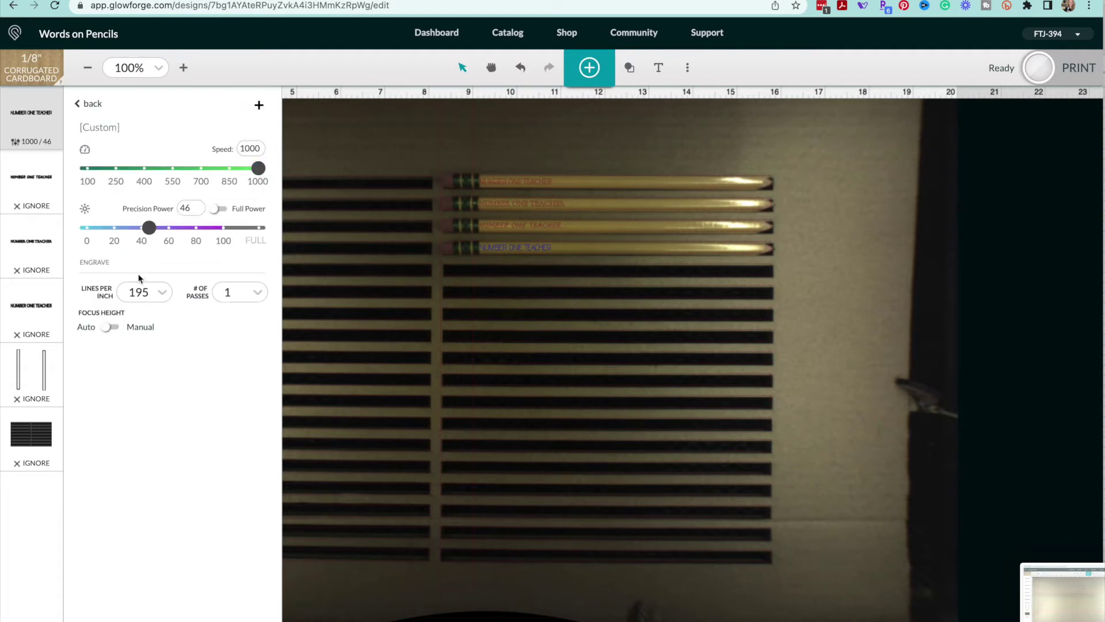
click(111, 327)
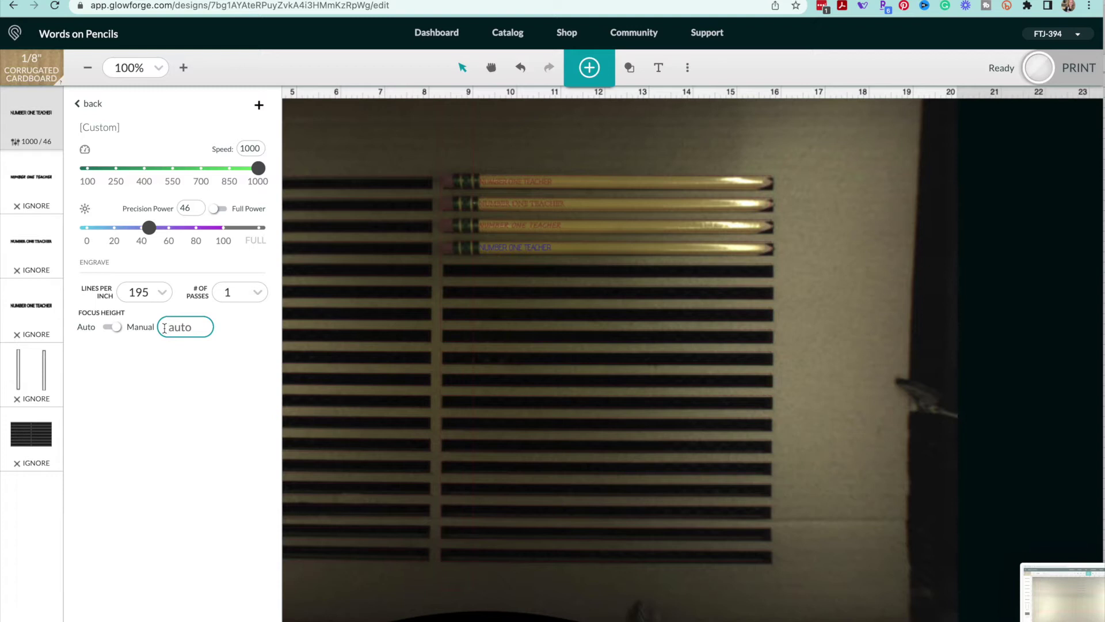
text(.q)
key(BackSpace)
text(27)
Step: Make the second text step engrave with Draft Graphic custom settings and manual focus height
click(49, 207)
click(109, 108)
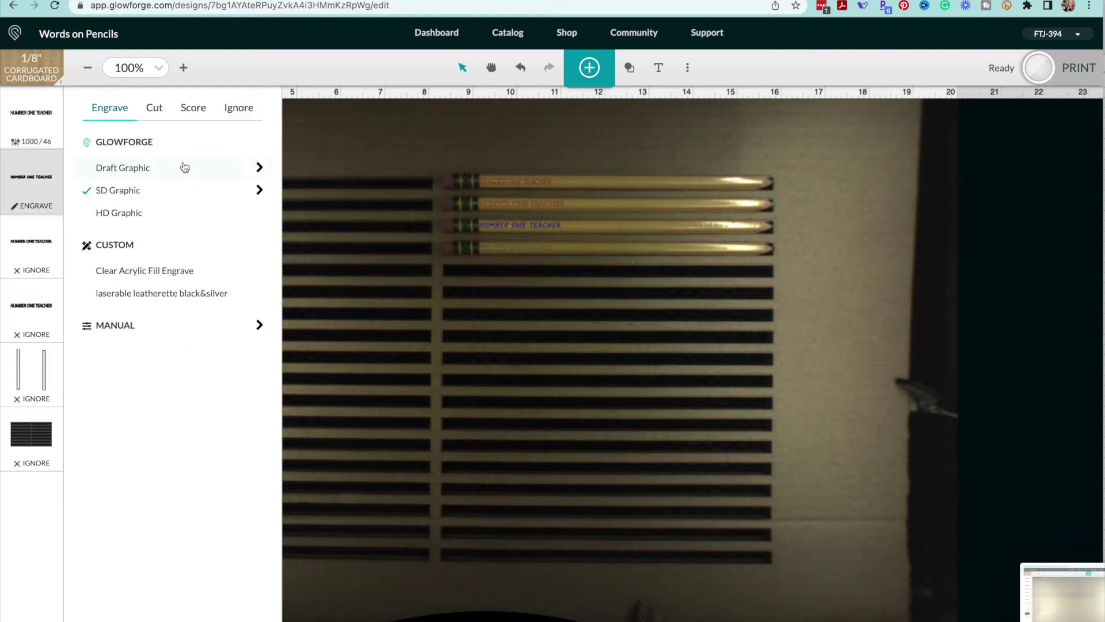
click(258, 166)
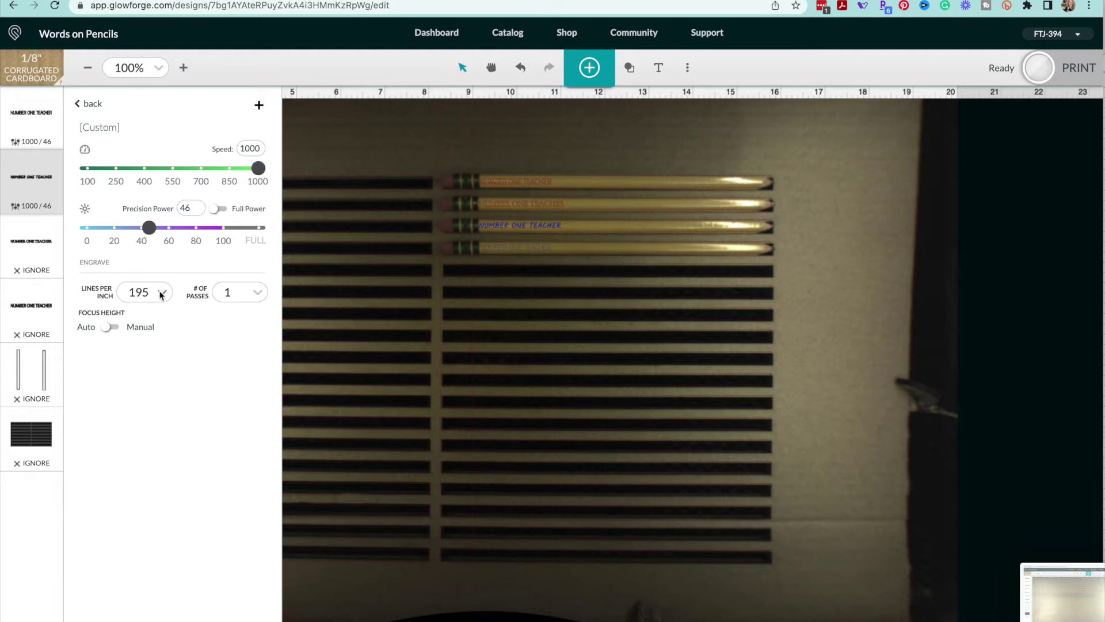
click(118, 328)
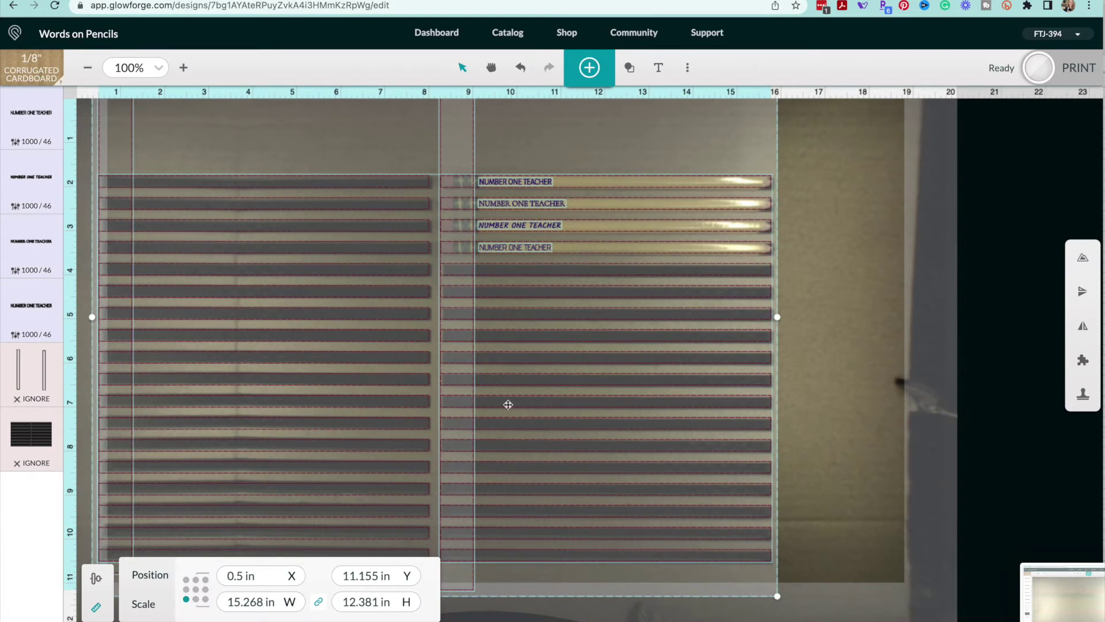
Step: Drop the two tall strip outlines from the selection, then deselect the whole design
scroll(506, 403, down, 5)
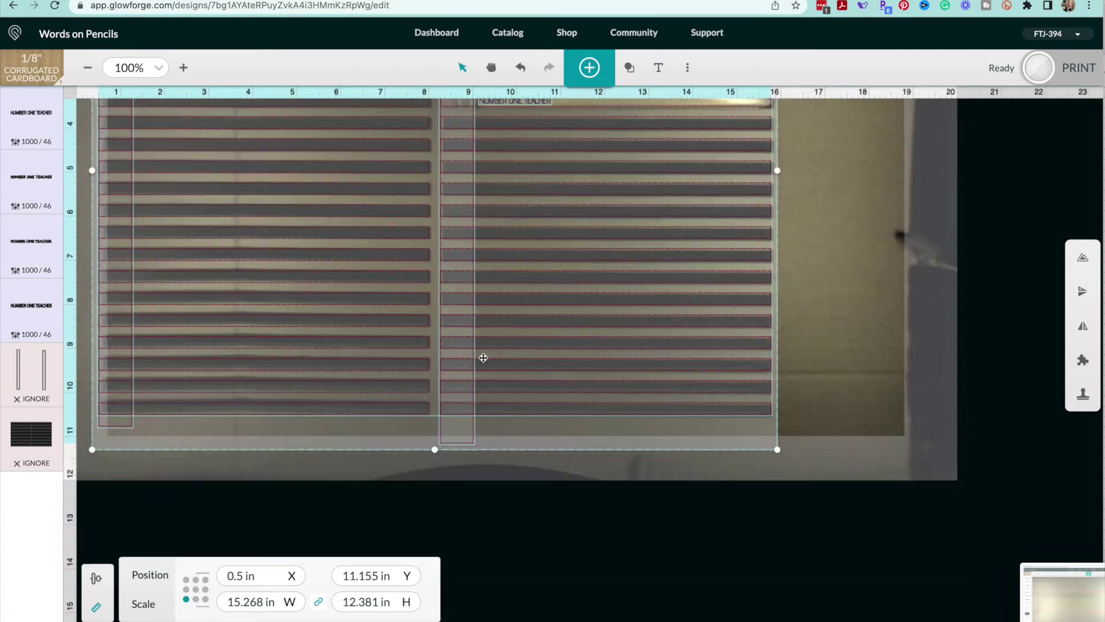
shift+click(439, 437)
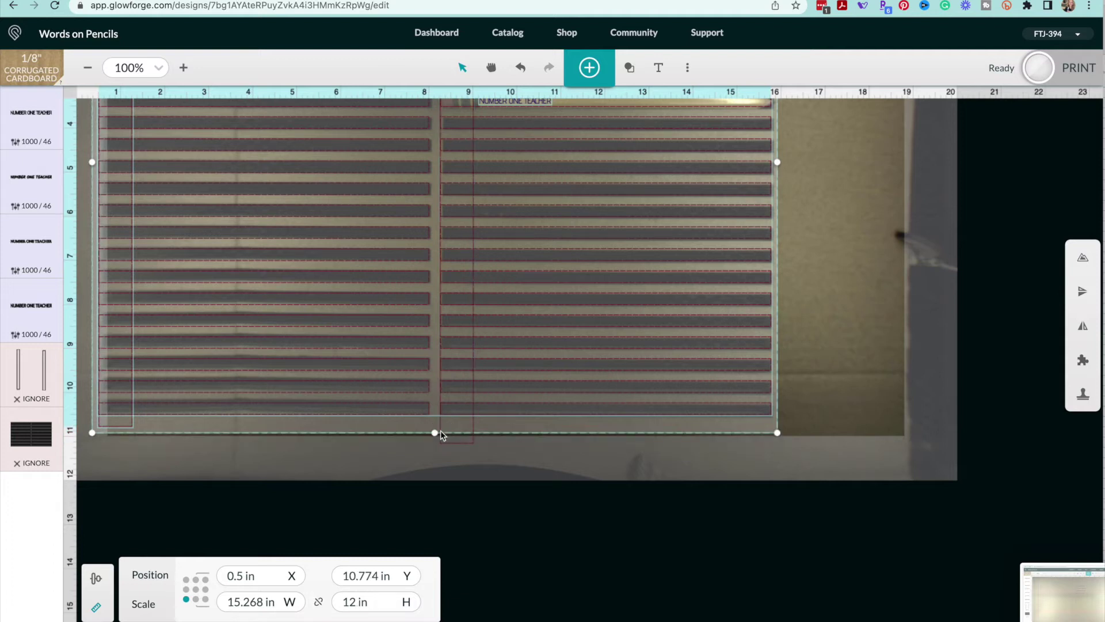
shift+click(133, 426)
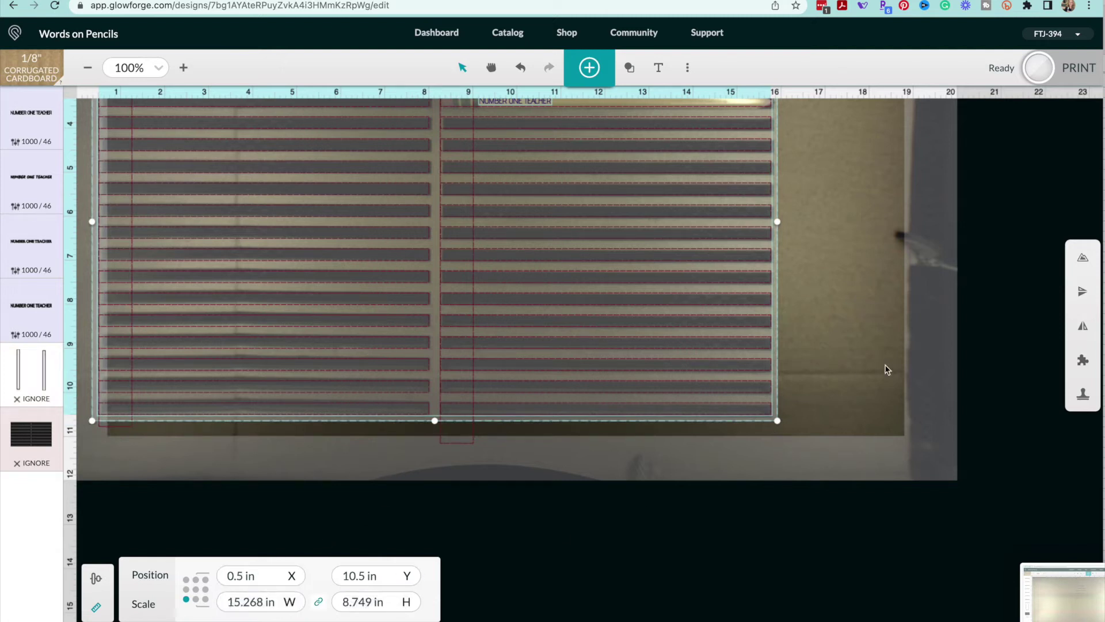
click(845, 368)
scroll(845, 367, up, 5)
scroll(844, 370, down, 2)
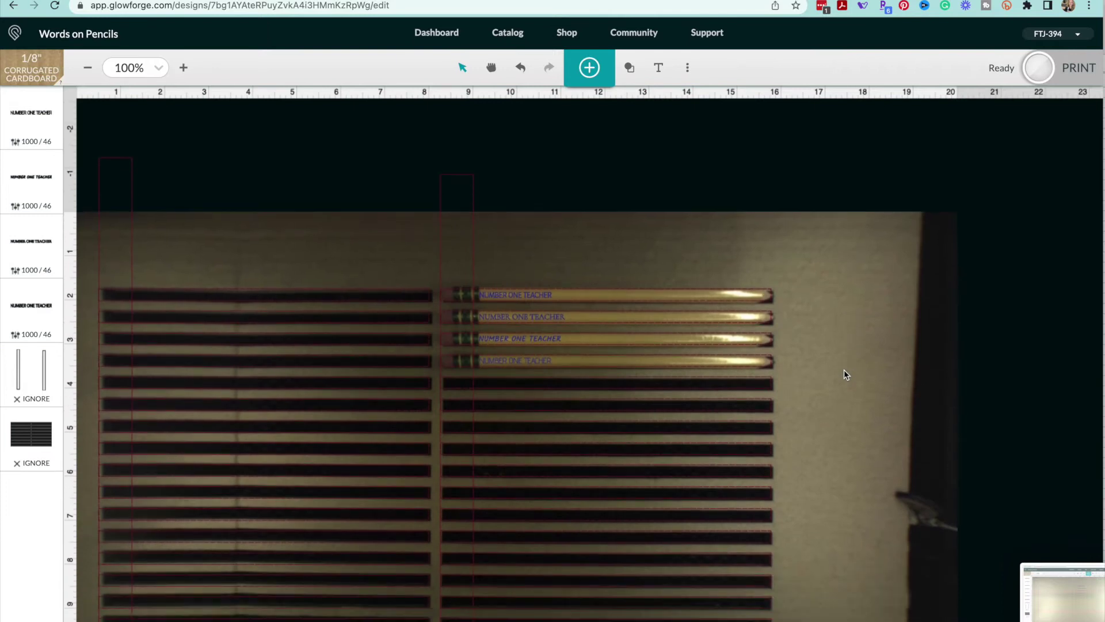
Step: Nudge the four NUMBER ONE TEACHER texts two steps right, then send the design to print
scroll(844, 369, down, 3)
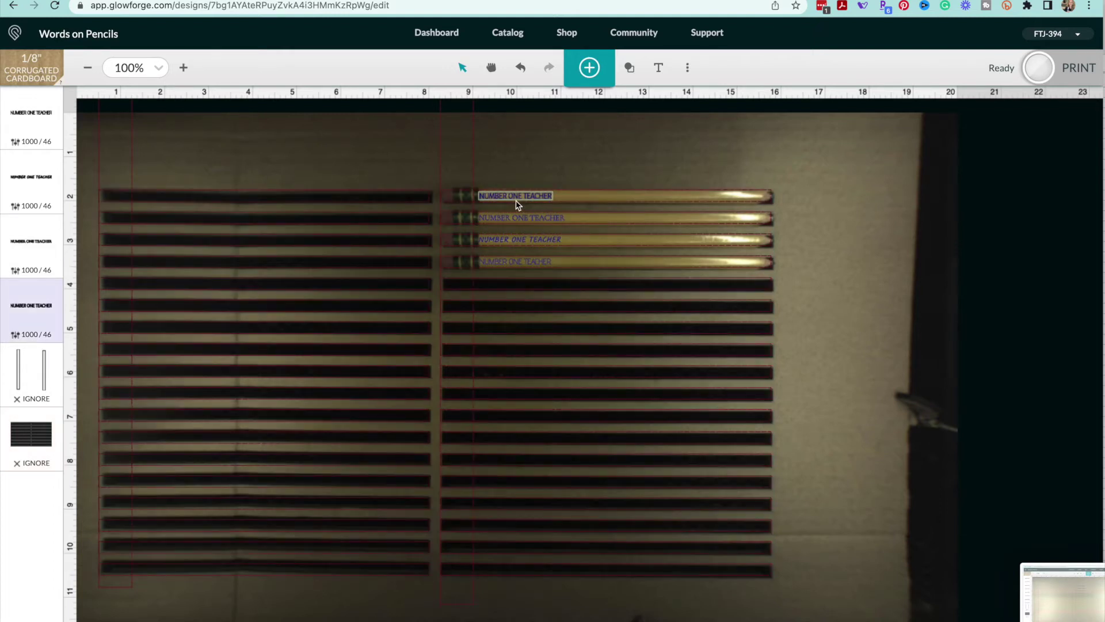
click(517, 203)
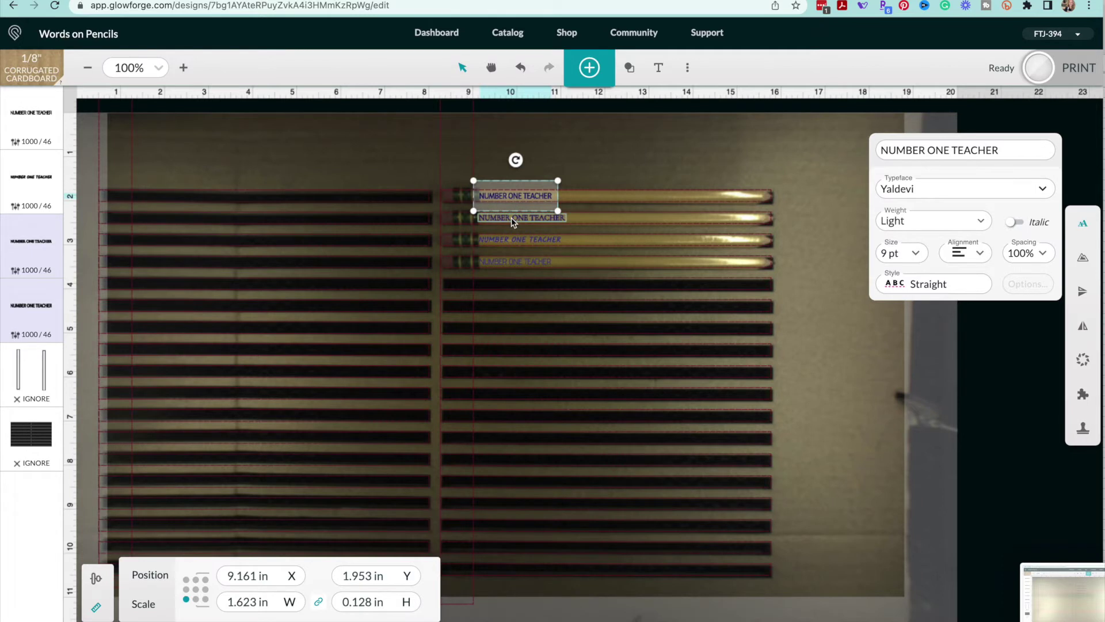
shift+click(512, 219)
shift+click(515, 239)
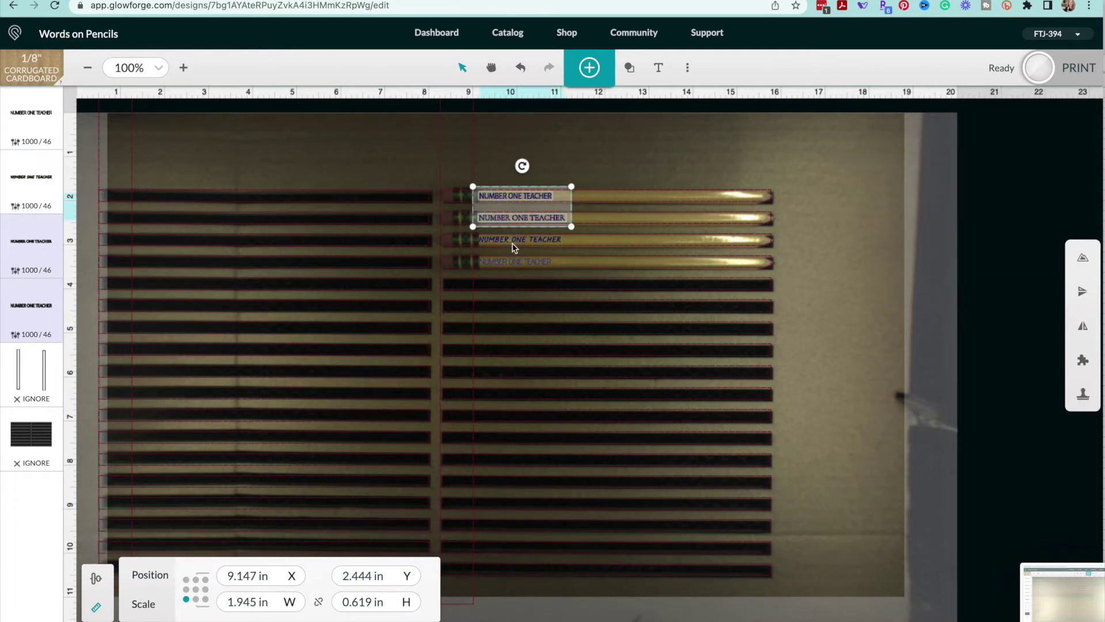
shift+click(518, 262)
key(Right)
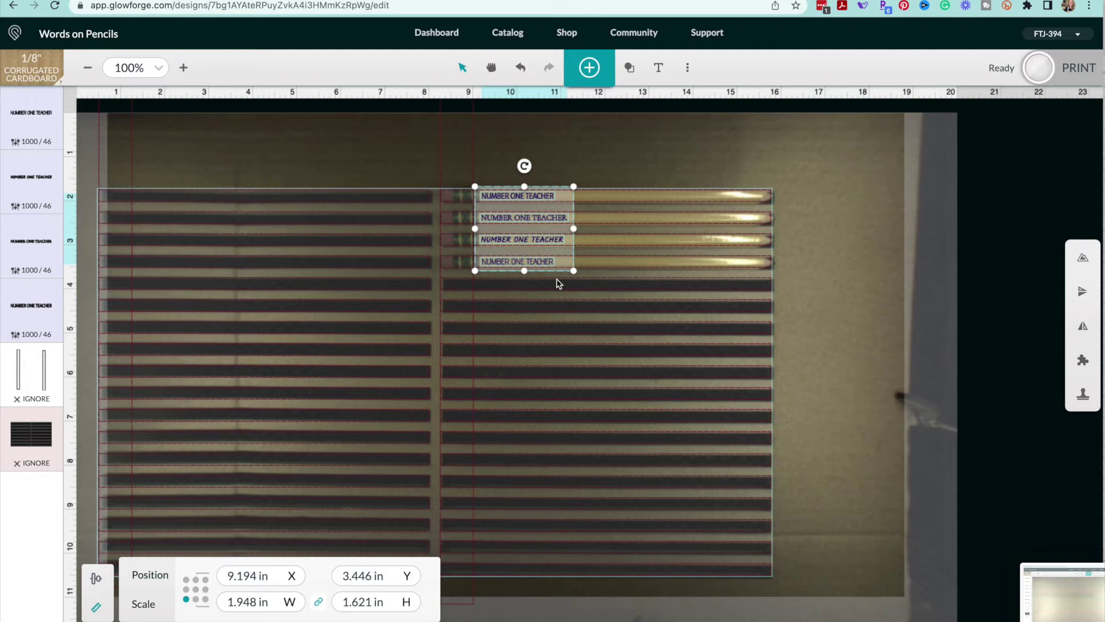
key(Right)
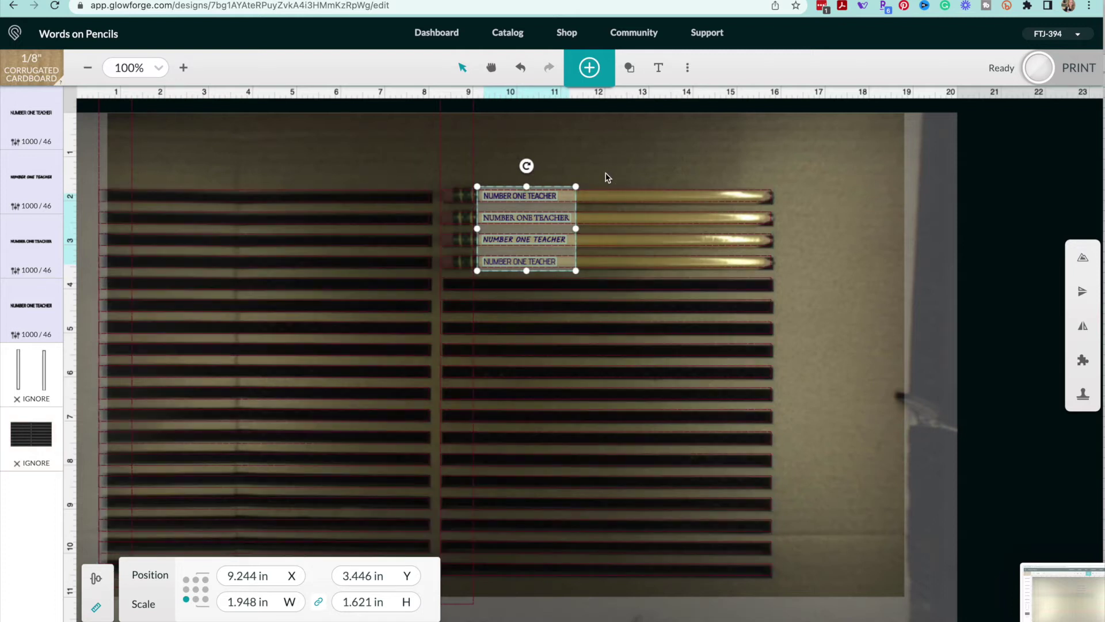
click(608, 177)
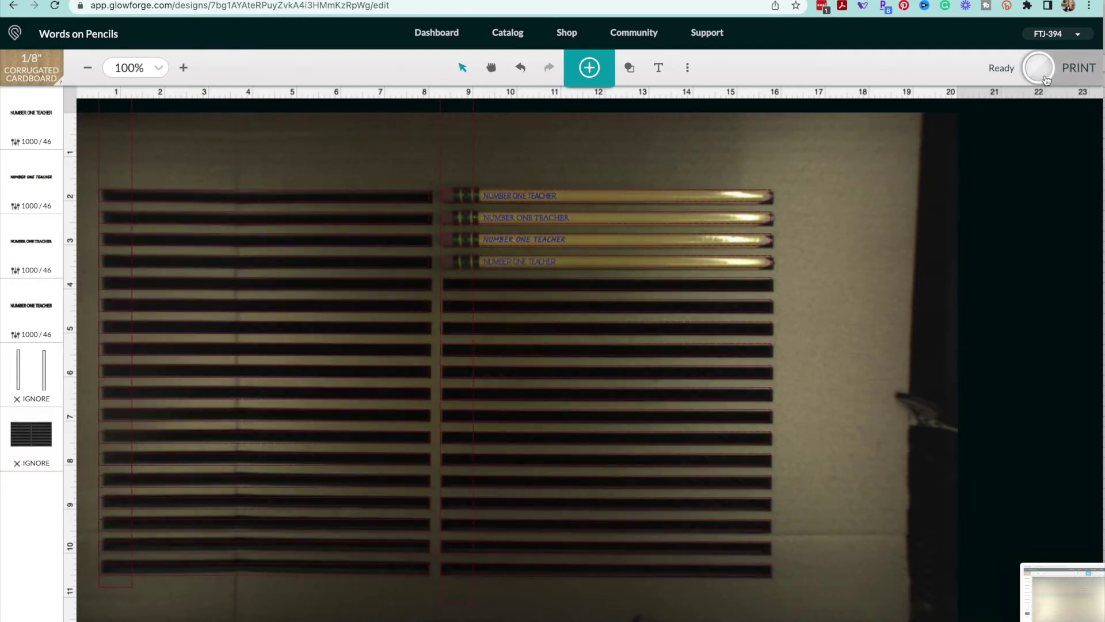
click(1045, 78)
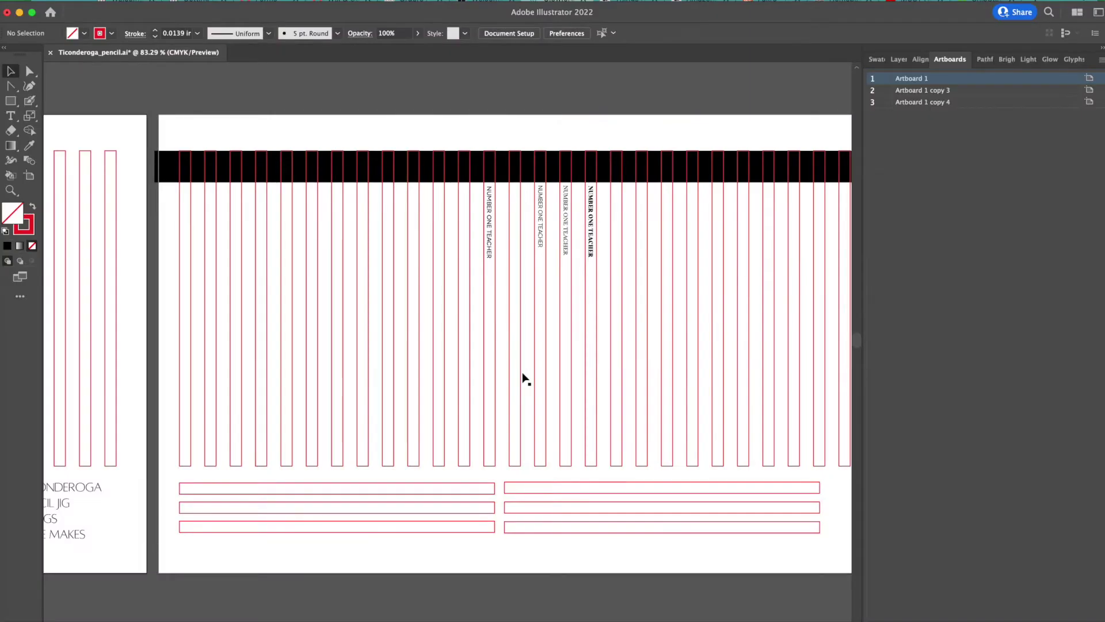
Step: Create a new document from the 19 x 10.9 in Print preset in Recent
key(super+n)
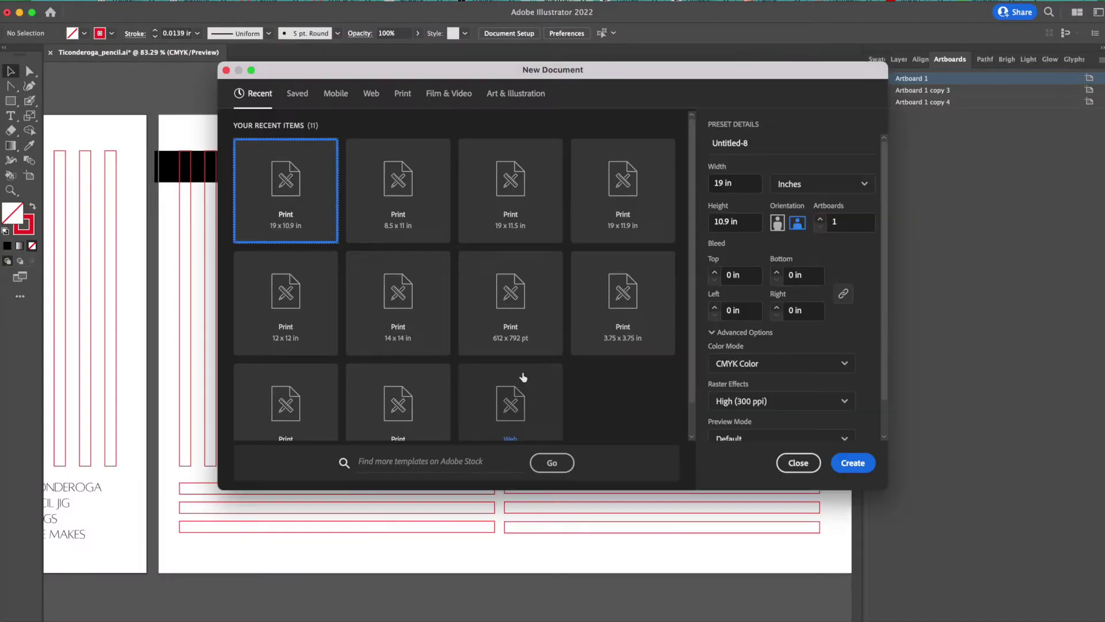
click(853, 461)
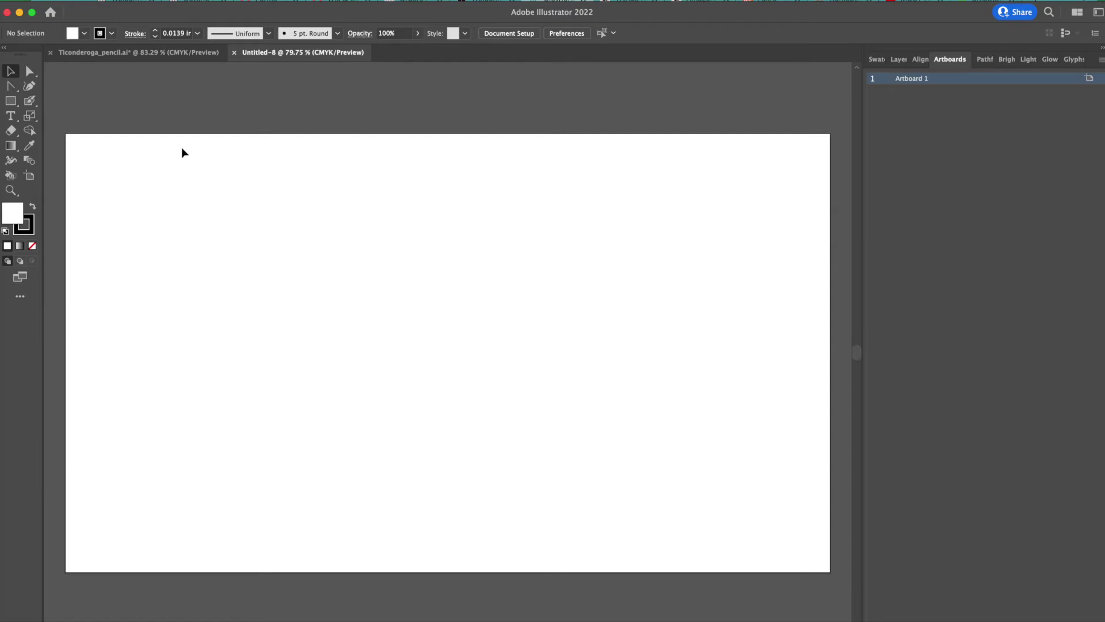
Step: Draw a rectangle 7.5 in wide by 6.76 mm tall on the artboard
click(10, 101)
click(251, 209)
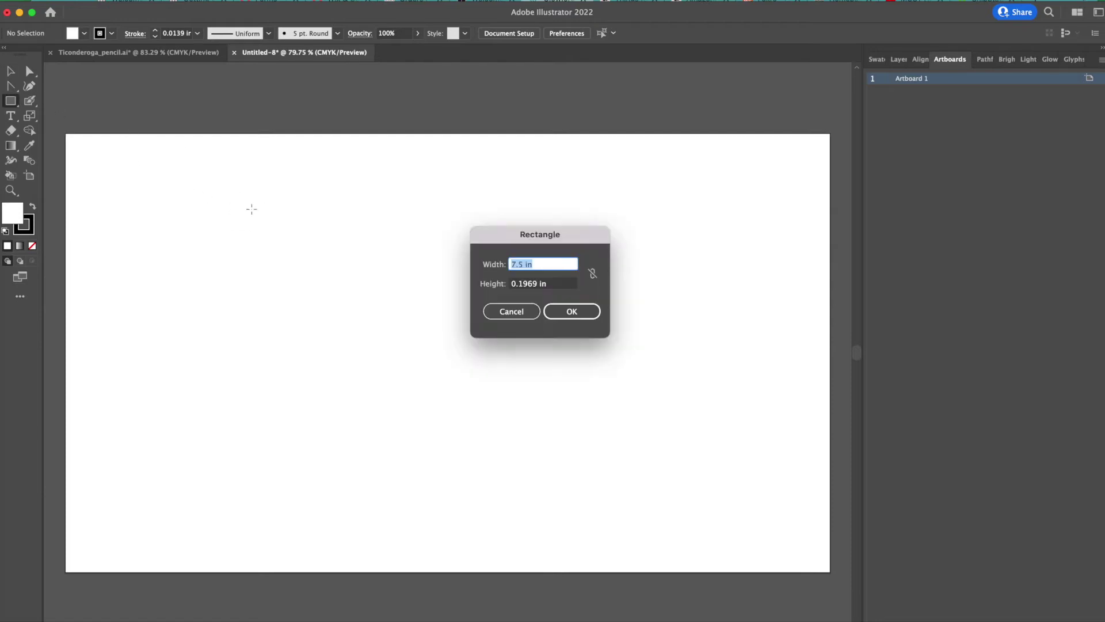
key(Tab)
text(6.)
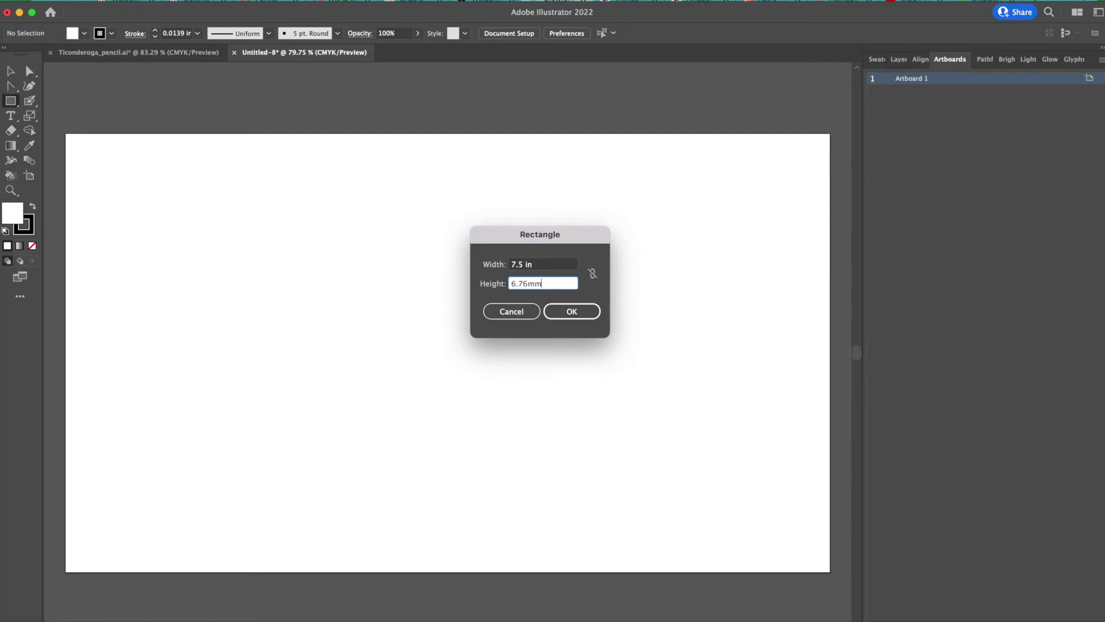
key(Return)
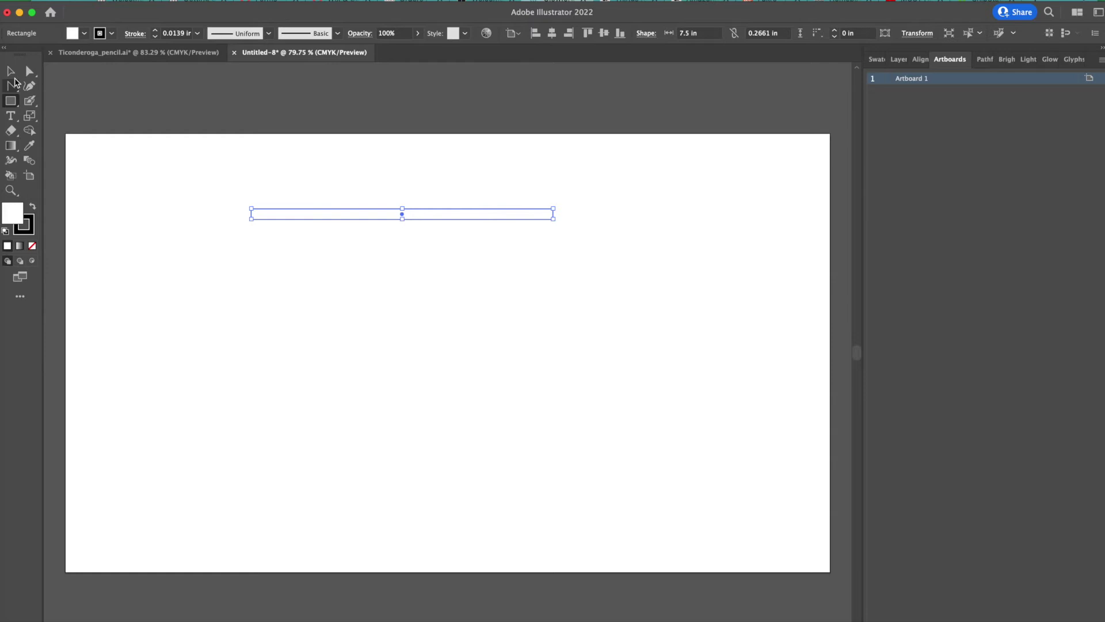
Step: Move the rectangle to the top left and build a left-aligned stack of four bars
click(12, 77)
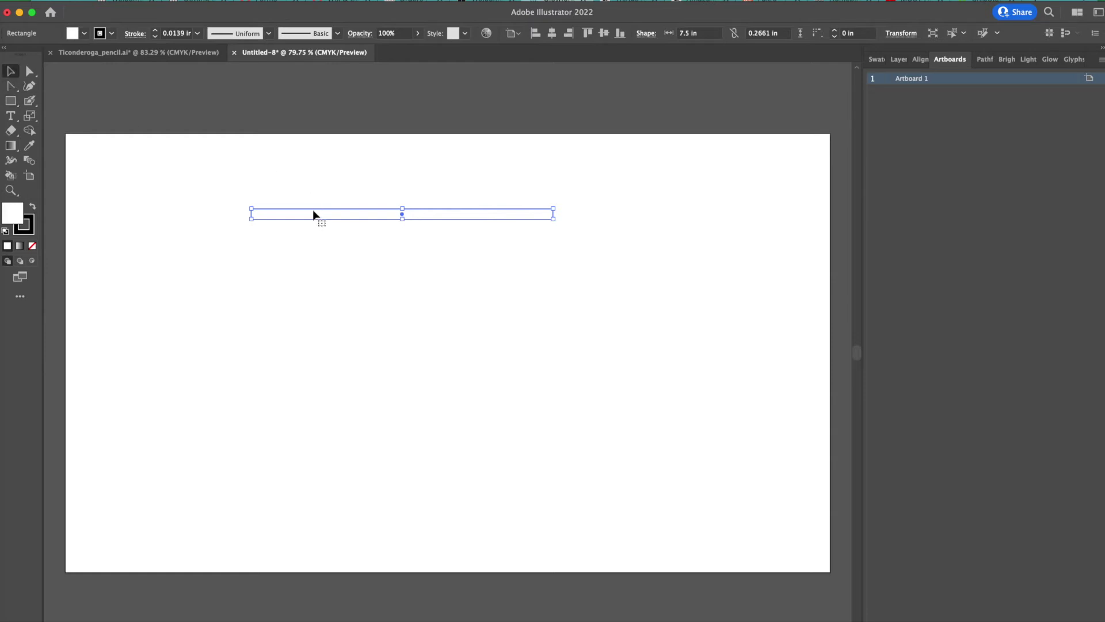
drag(313, 210, 155, 156)
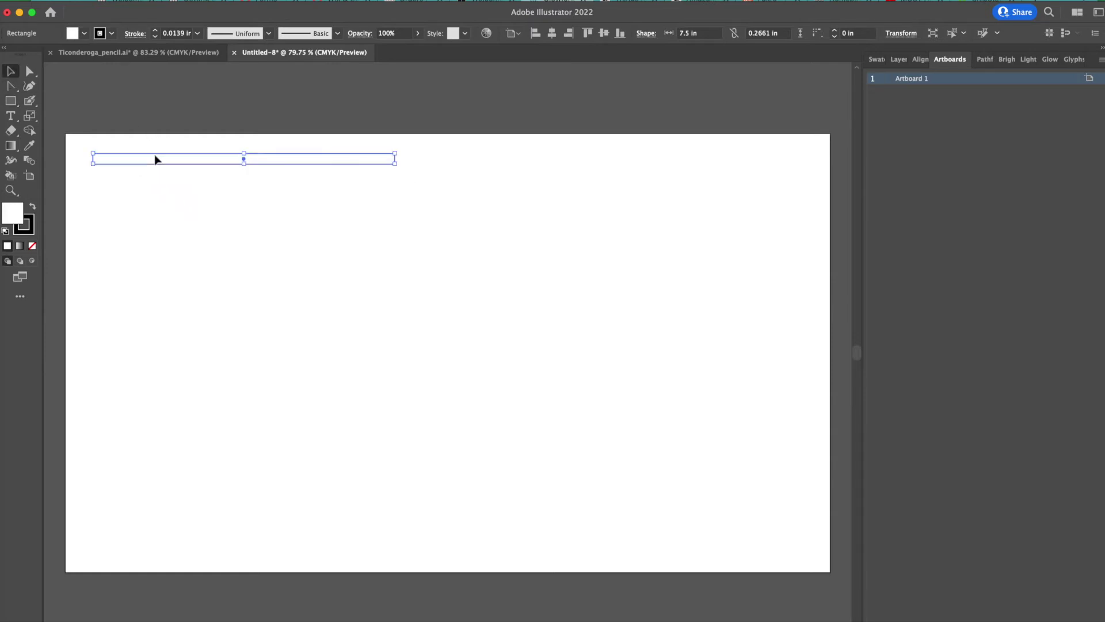
key(super+c)
key(super+v)
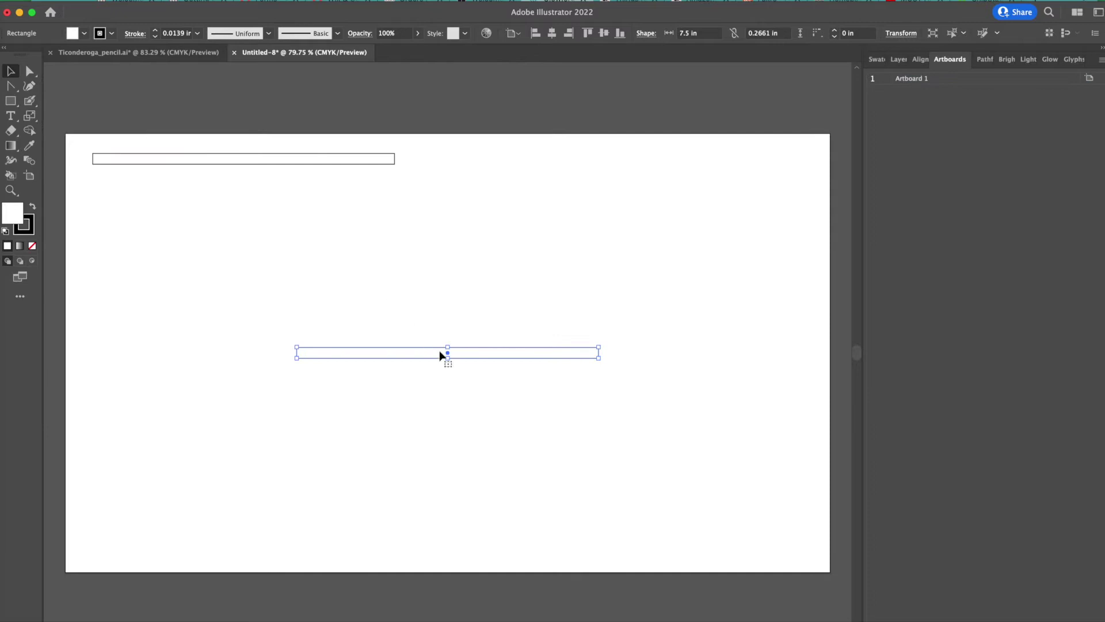
drag(441, 355, 241, 179)
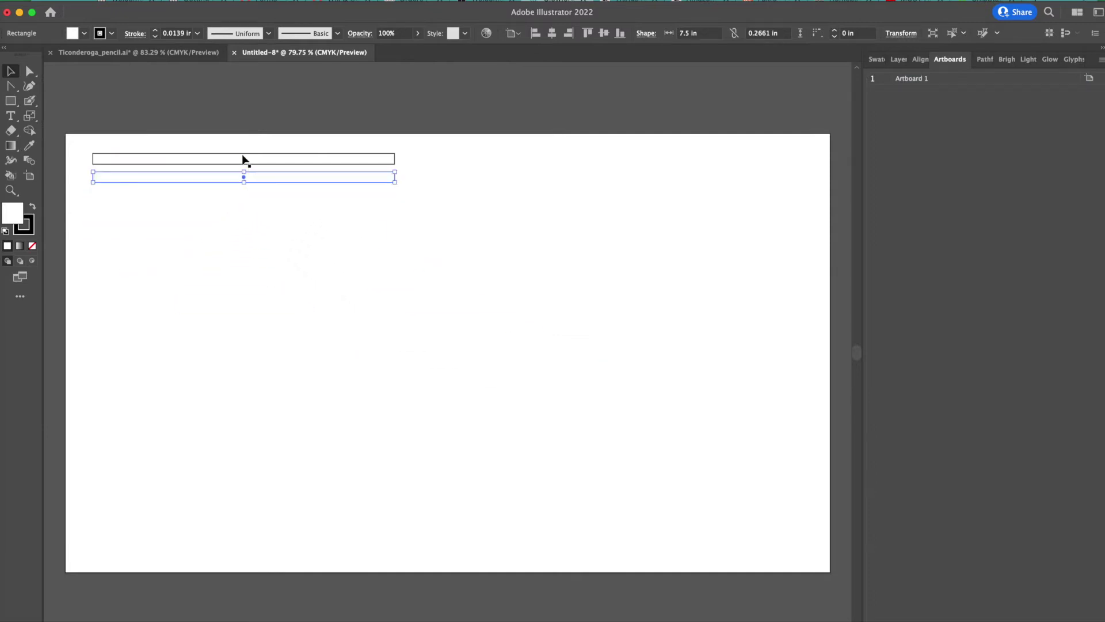
shift+click(243, 157)
click(535, 35)
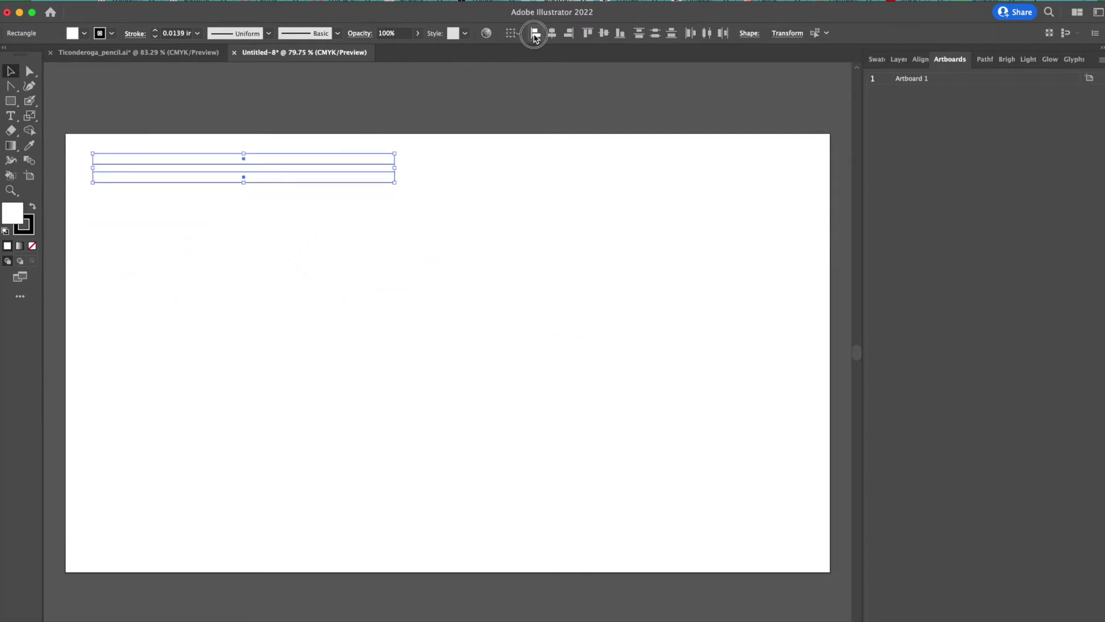
click(127, 131)
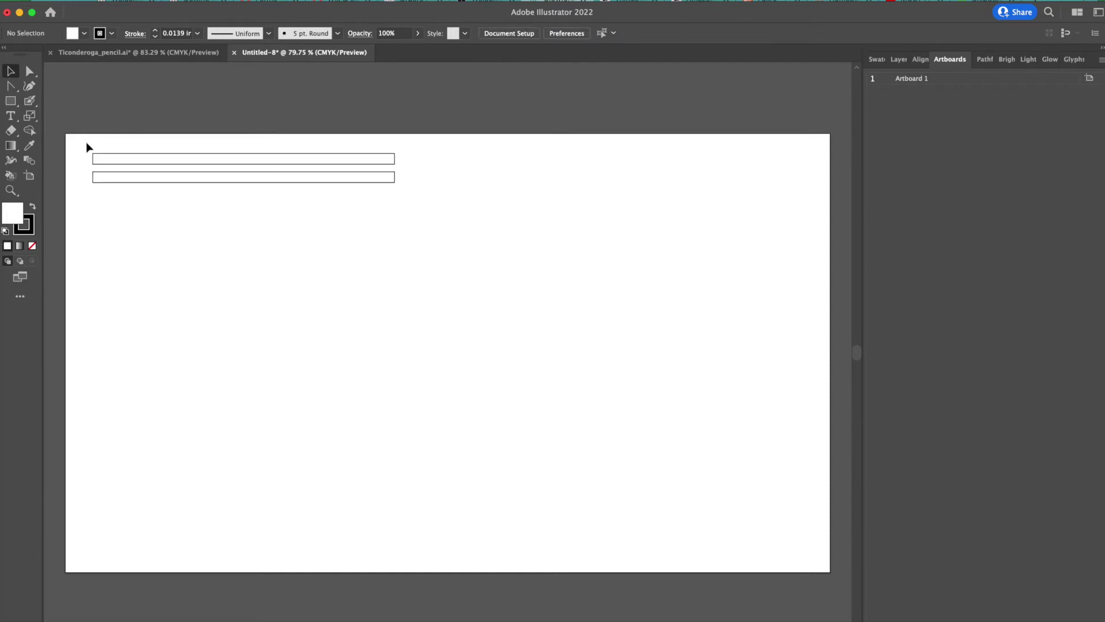
drag(88, 147, 415, 217)
key(super+d)
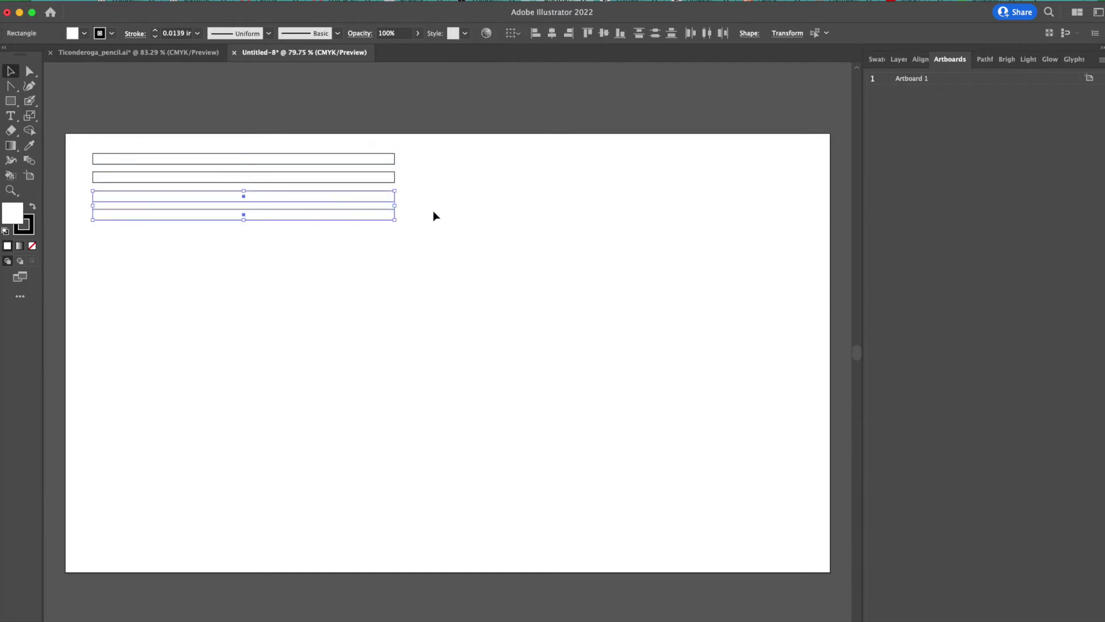
click(117, 134)
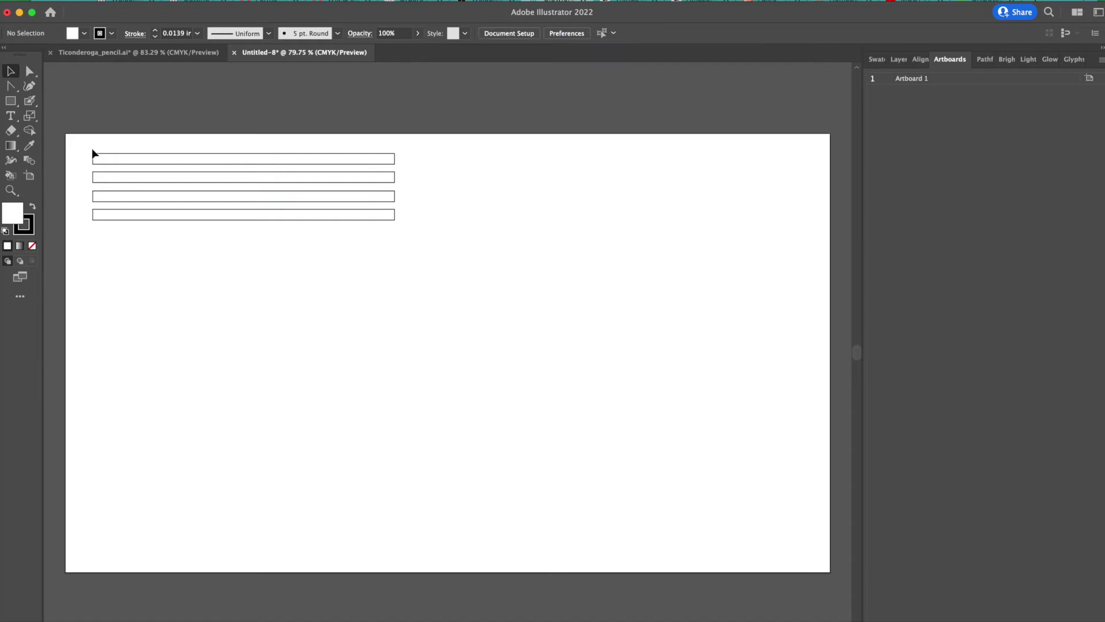
drag(77, 141, 461, 278)
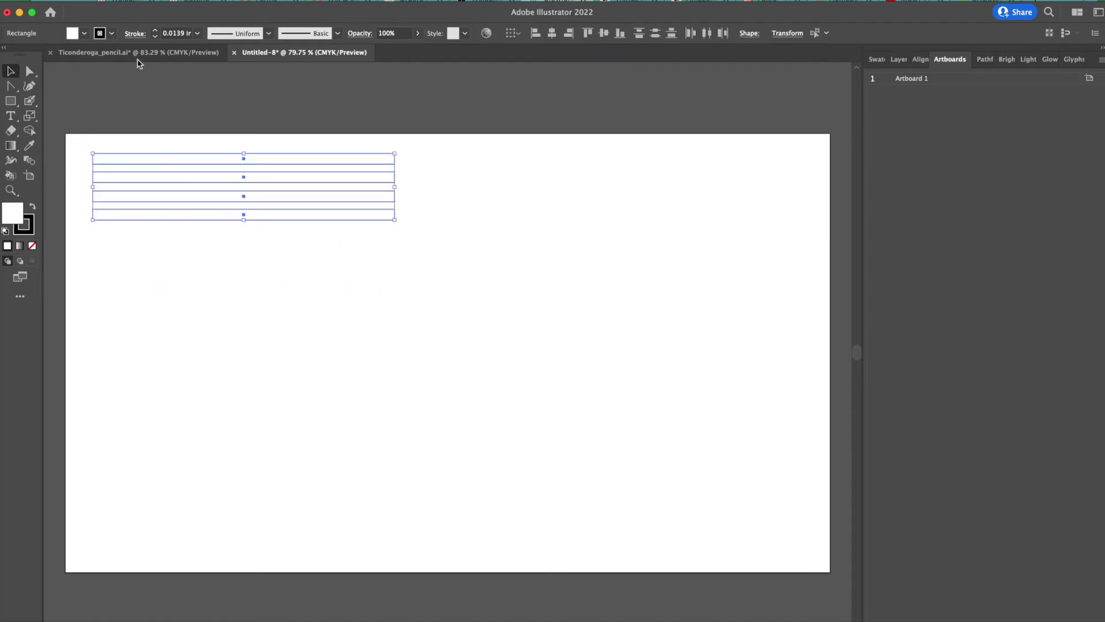
Step: Give the four bars a red outline and no fill
click(111, 33)
click(27, 54)
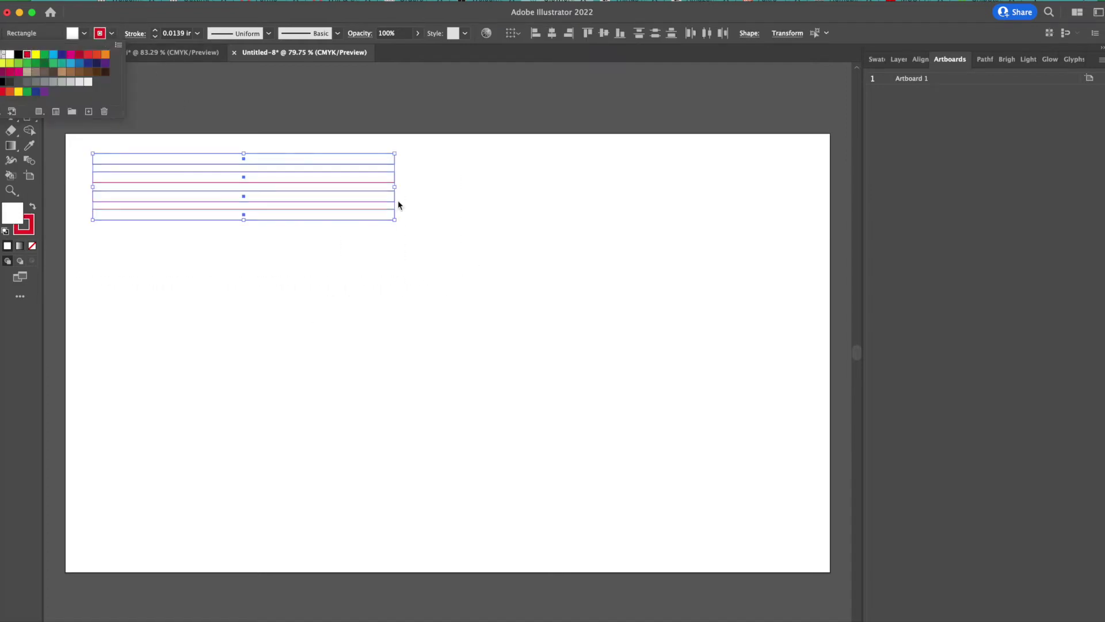
click(453, 242)
click(405, 333)
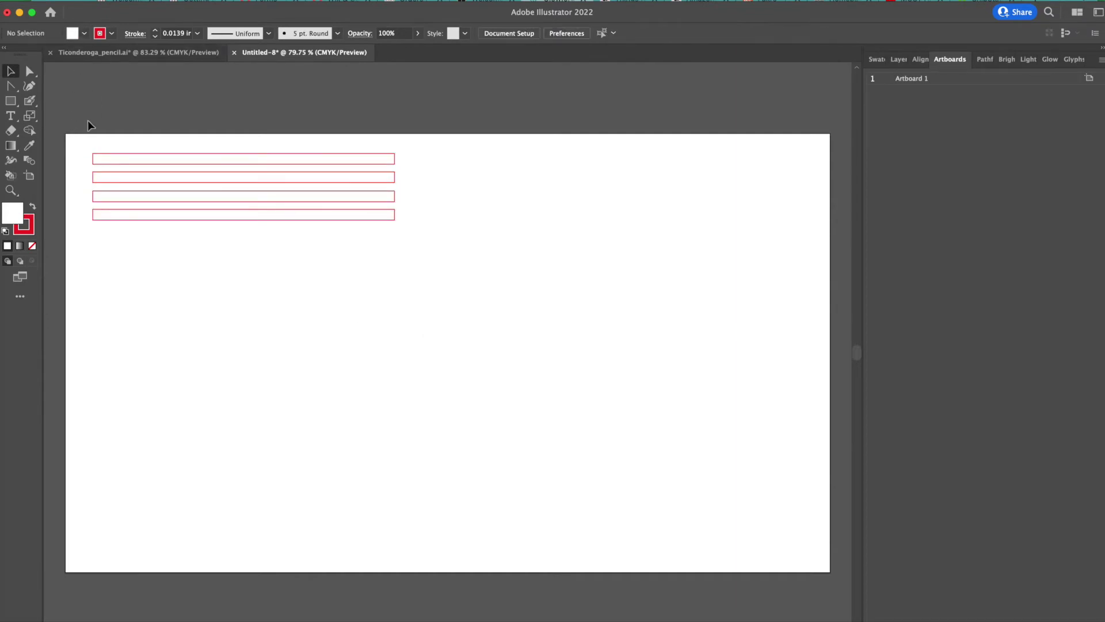
drag(96, 181, 420, 241)
click(84, 33)
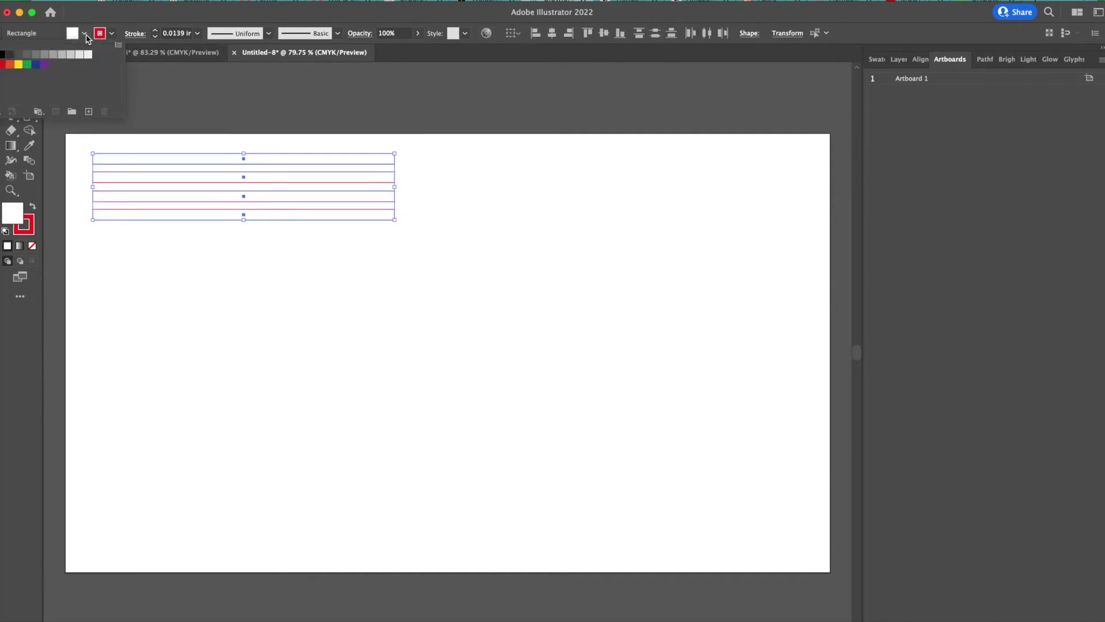
click(8, 54)
click(484, 242)
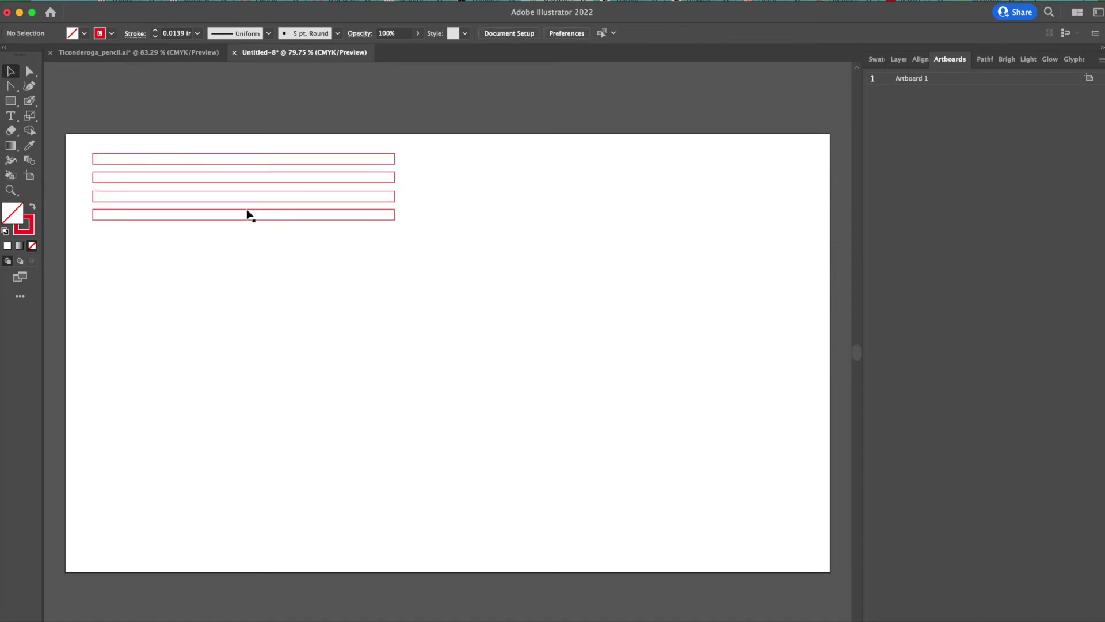
Step: Distribute the bars evenly top to bottom and duplicate them into a column of 18
drag(84, 152, 486, 253)
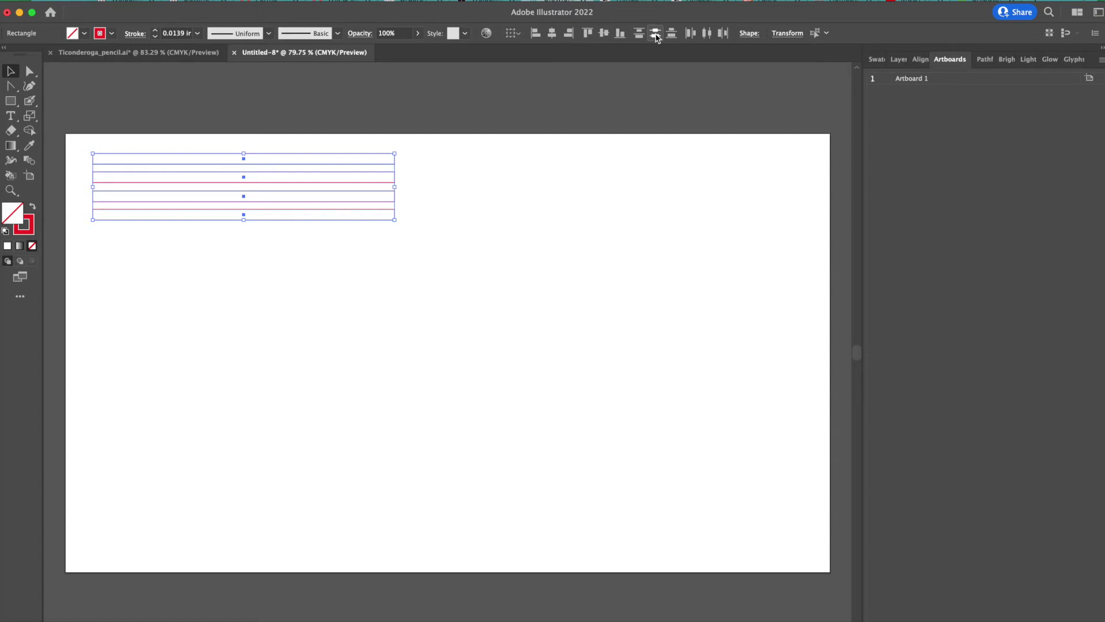
click(656, 37)
click(509, 199)
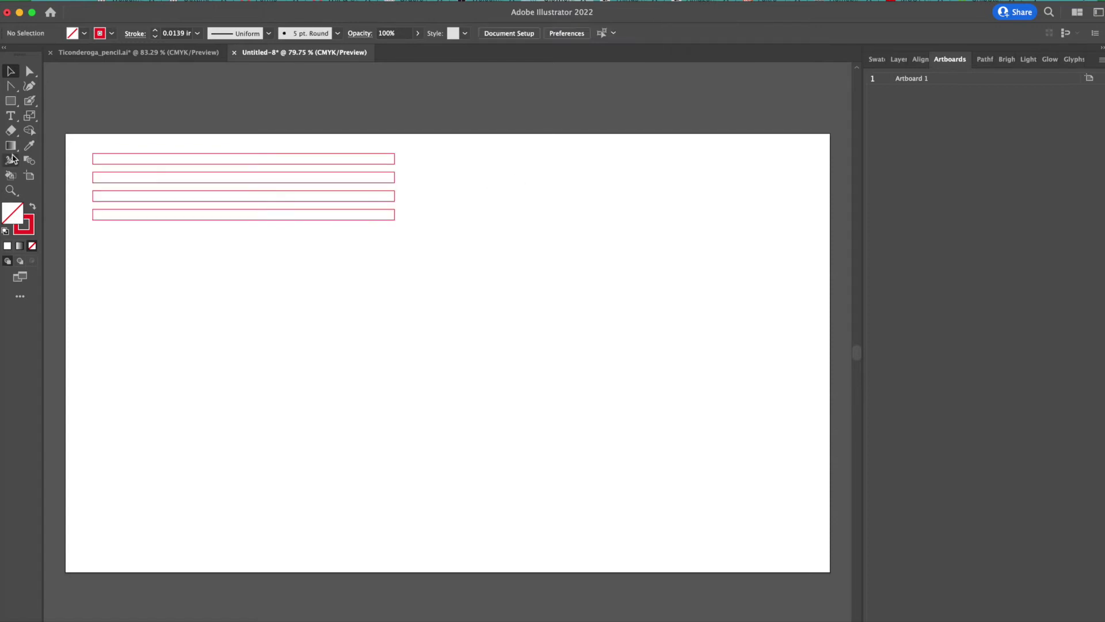
drag(84, 148, 447, 248)
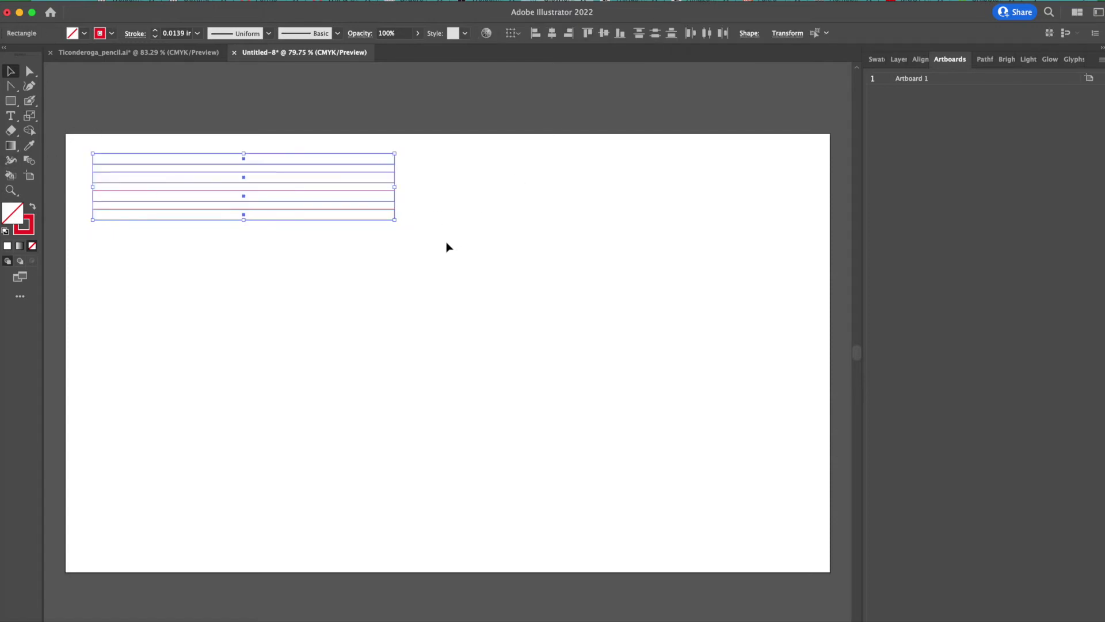
key(super+d)
drag(79, 153, 398, 307)
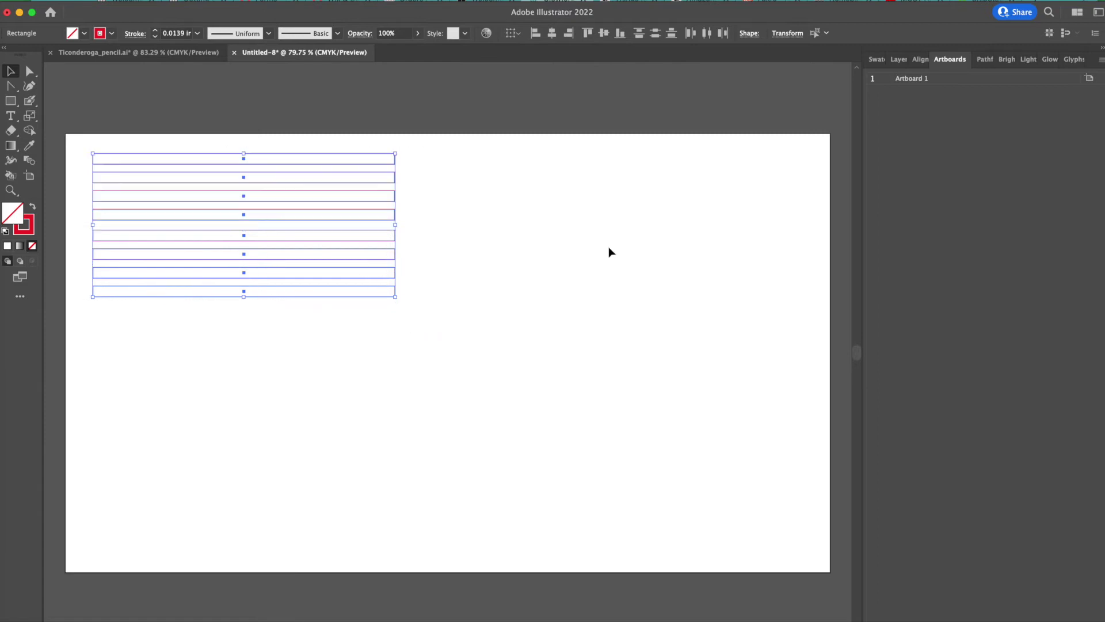
key(super+d)
click(175, 424)
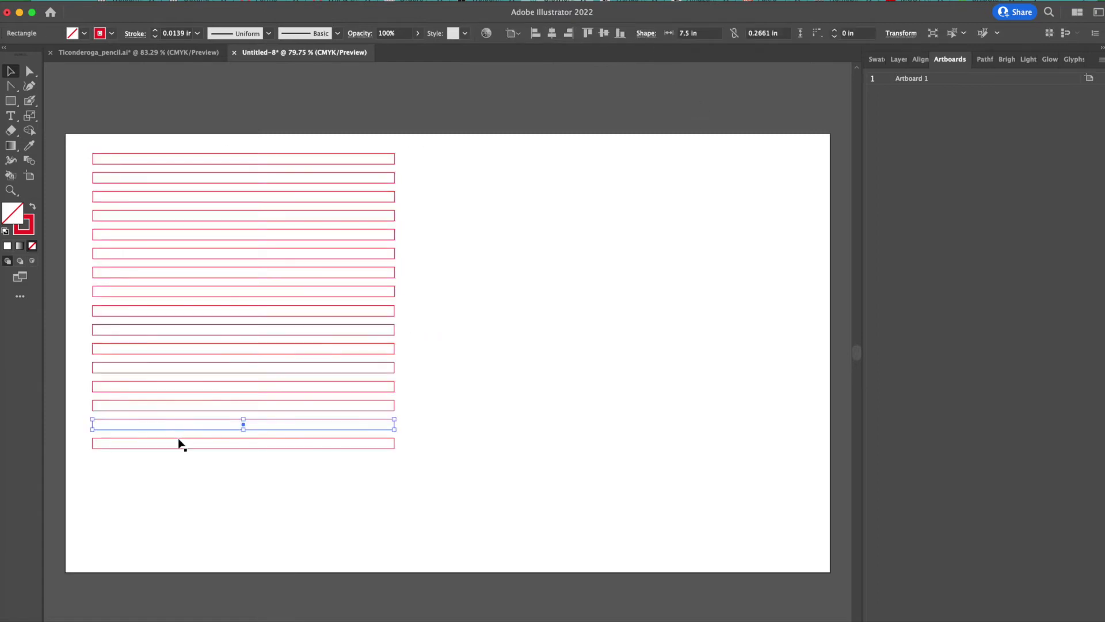
shift+click(181, 442)
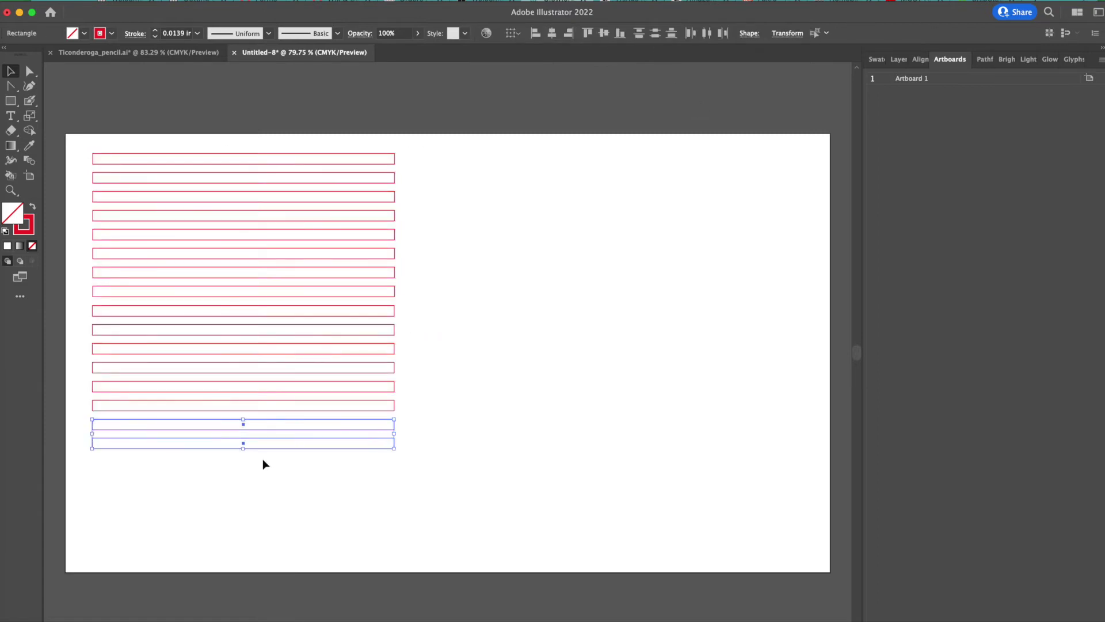
key(super+v)
drag(485, 365, 312, 485)
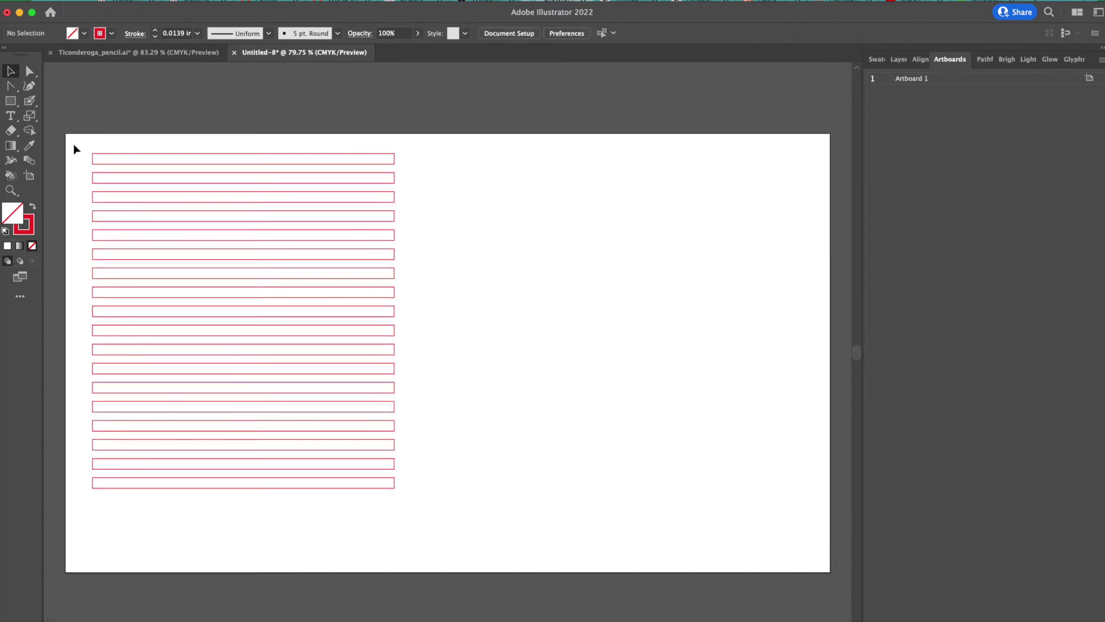
Step: Copy the 18-bar column and place the copy beside the first, tops aligned
drag(76, 144, 480, 569)
key(super+c)
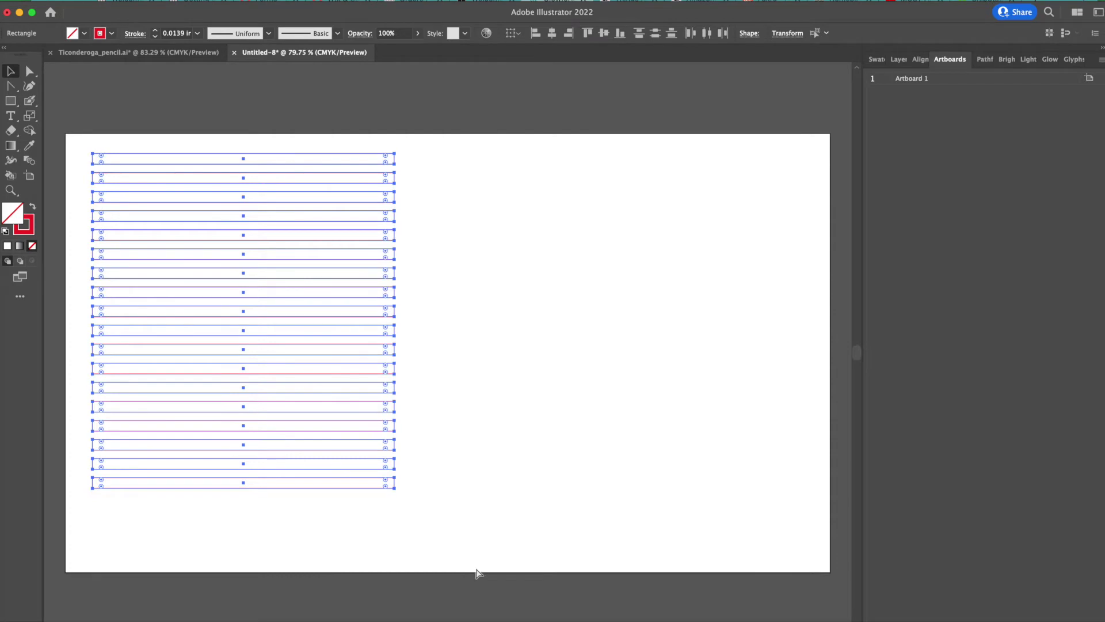
key(super+v)
click(771, 298)
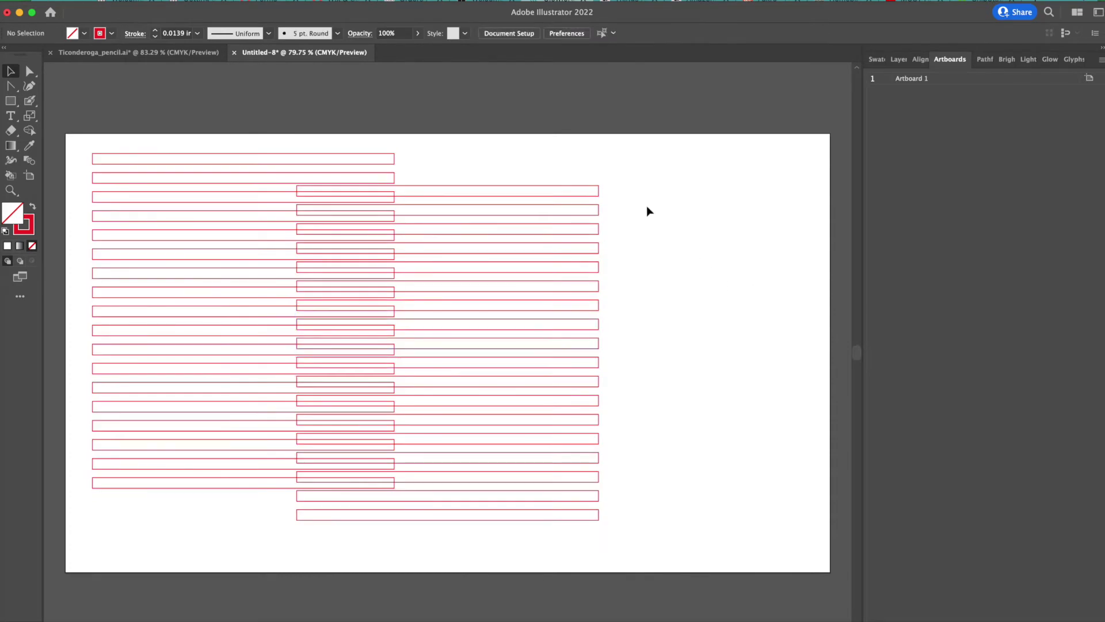
drag(525, 223, 635, 192)
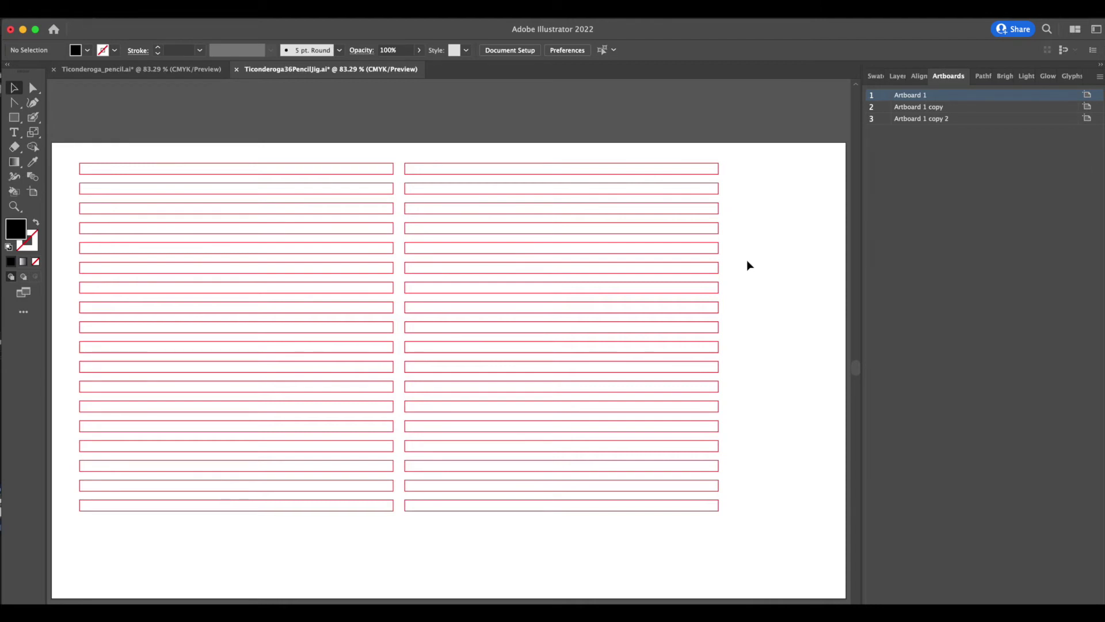
Step: Type 'Ticonderoga Pencil Jig' plus the maker's brand lines to the right of the columns
scroll(748, 265, down, 1)
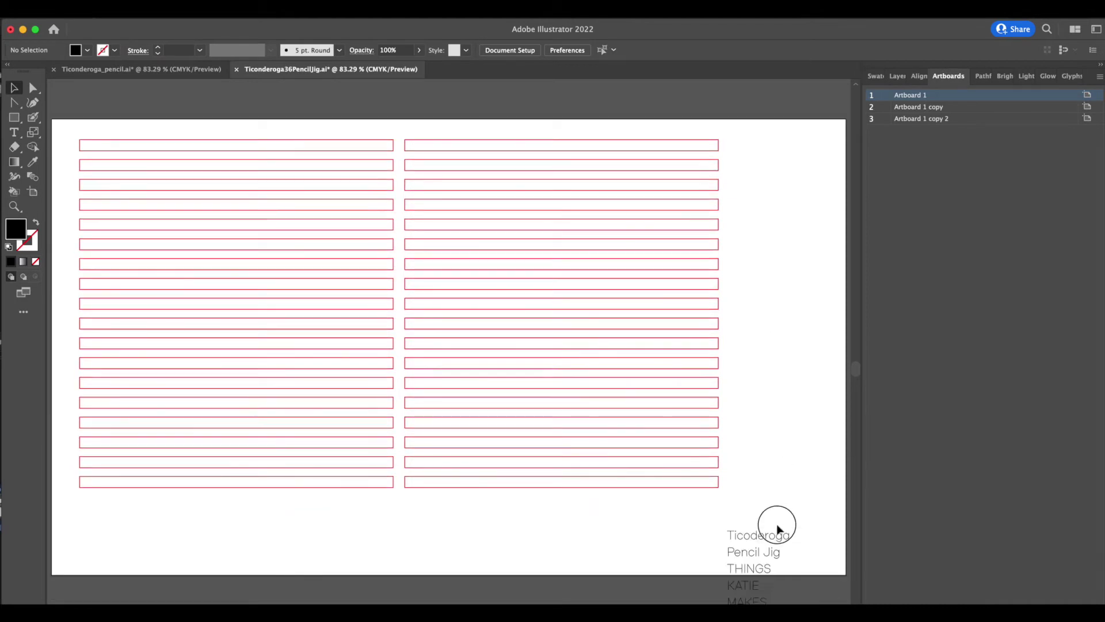
key(t)
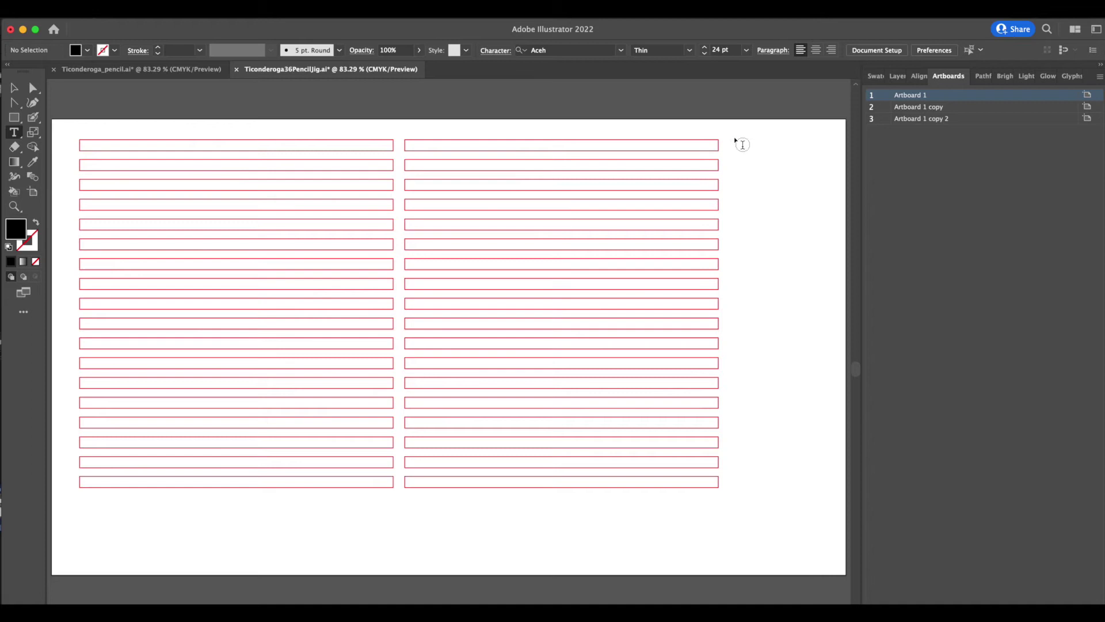
click(729, 151)
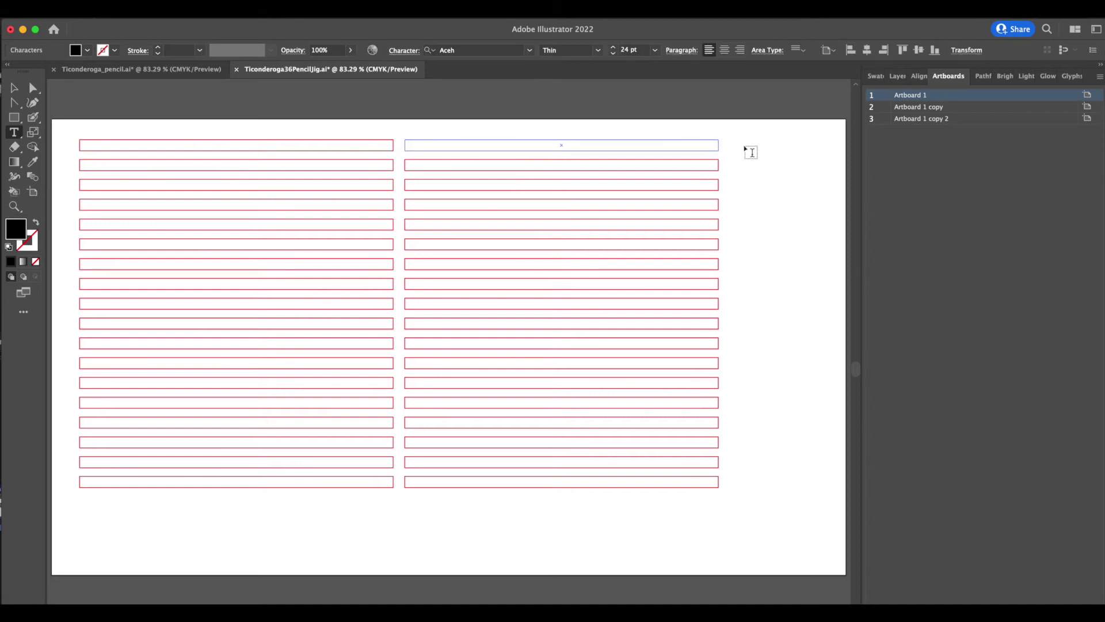
click(751, 149)
text(Ticonderoga Pencil Jig Thi)
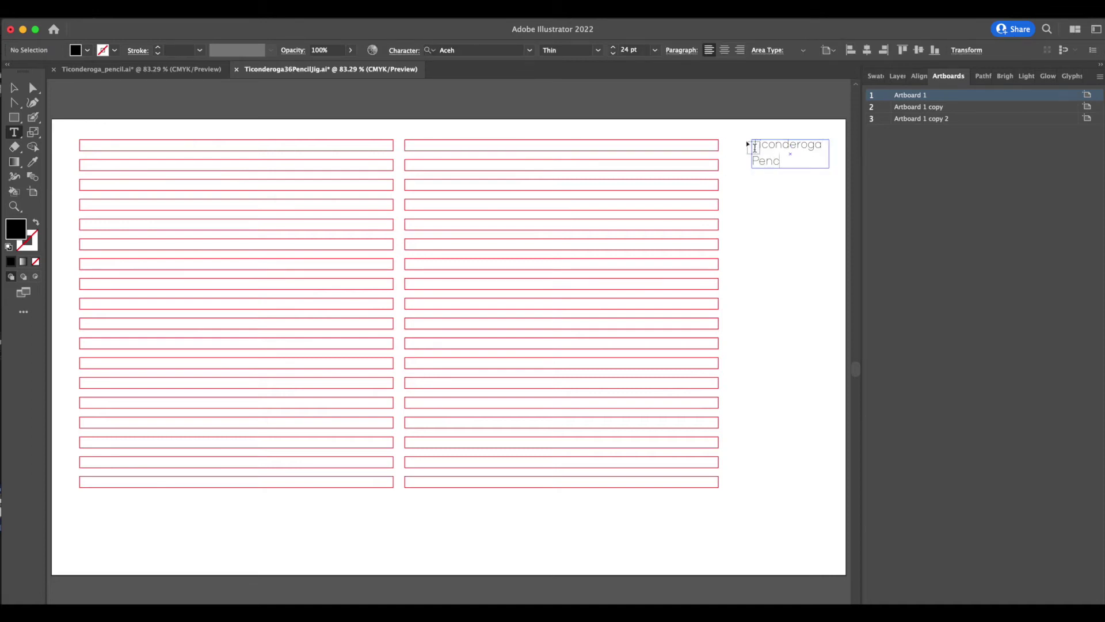
key(BackSpace)
key(BackSpace)
text(HINGS)
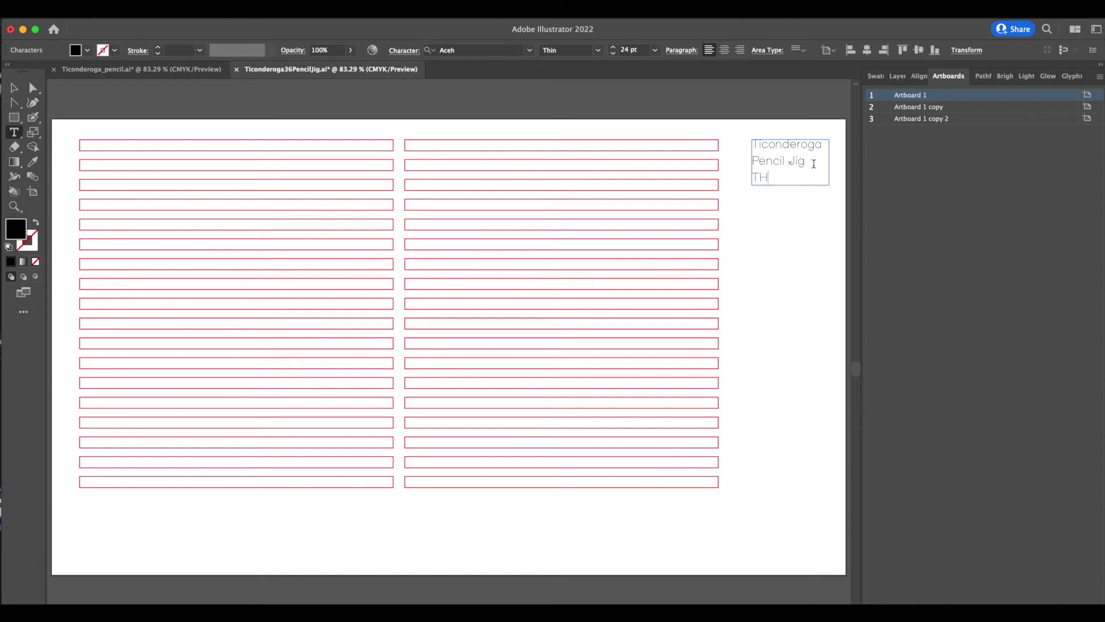
key(Return)
text(KATIE)
key(Return)
text(MAKES)
key(Escape)
drag(776, 171, 755, 172)
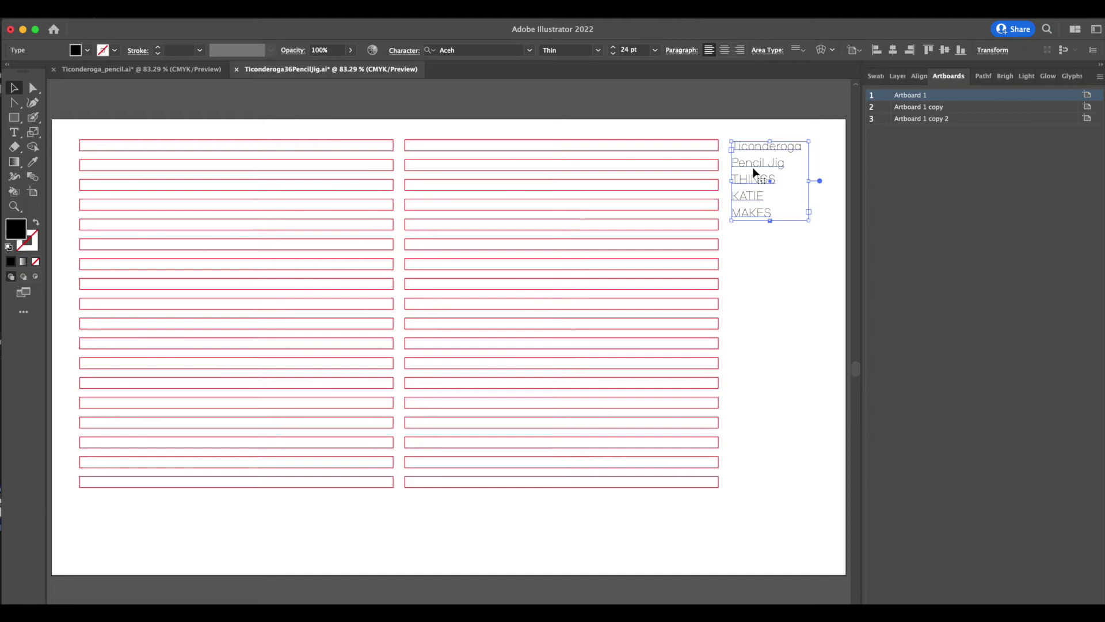
Step: Draw an unfilled rectangle with a CMYK Blue outline below the label text
right_click(755, 173)
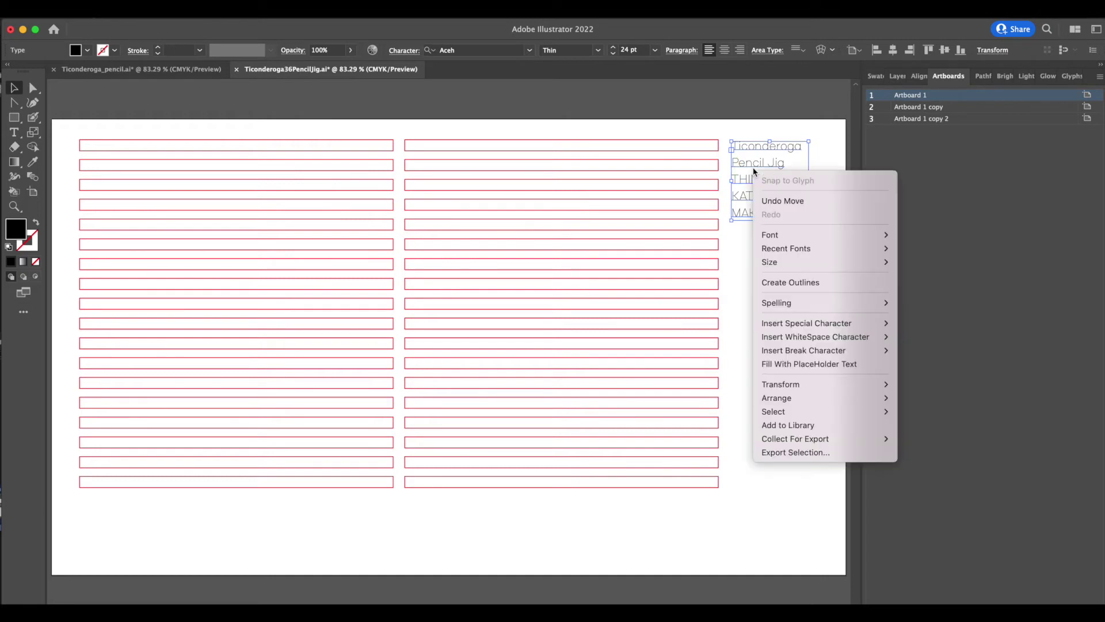
click(582, 245)
key(m)
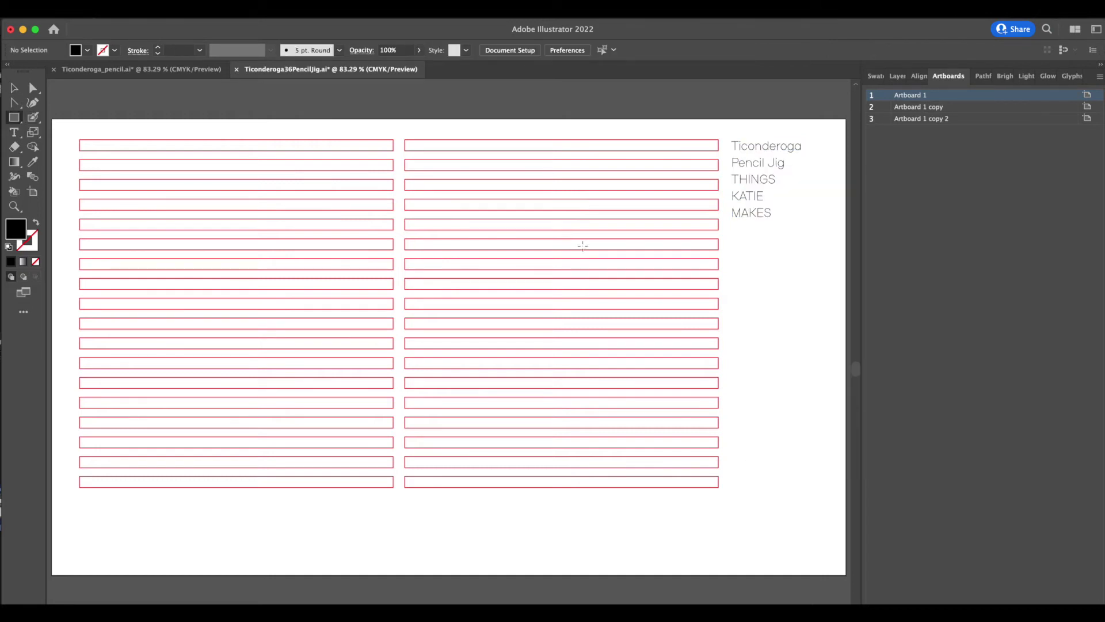
mouse_move(737, 234)
mouse_down()
mouse_move(745, 272)
mouse_move(815, 338)
mouse_up()
click(36, 222)
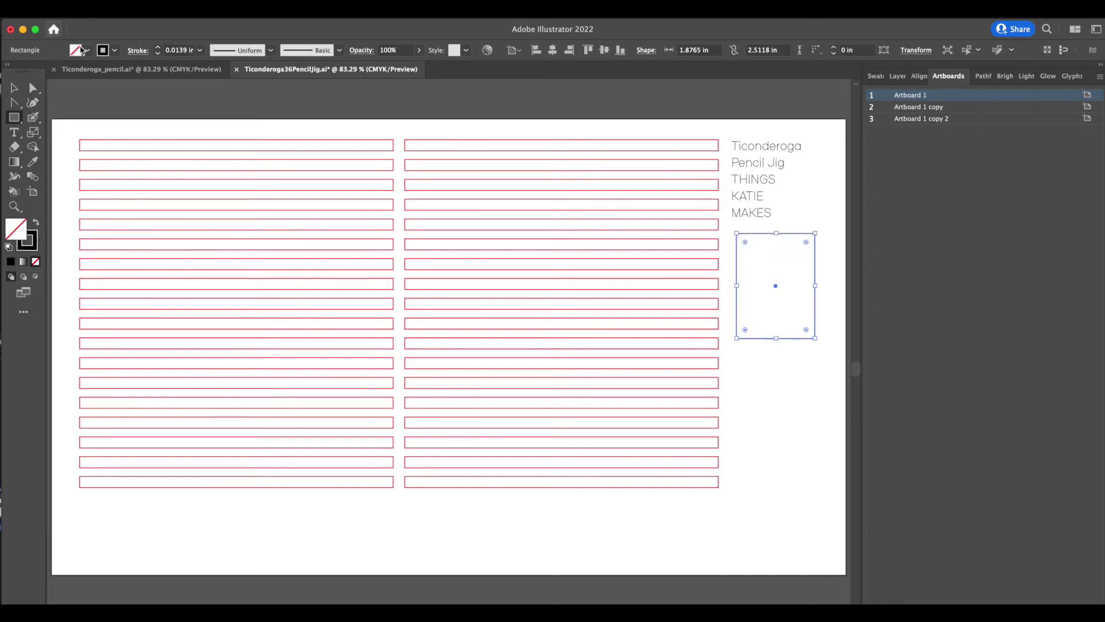
click(115, 51)
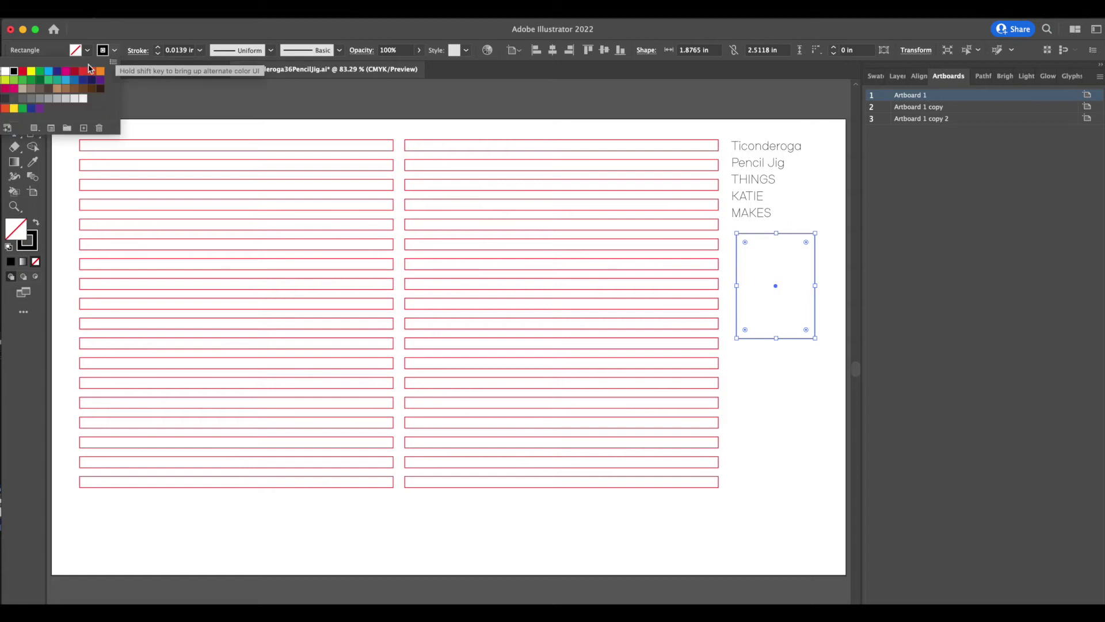
click(57, 73)
key(t)
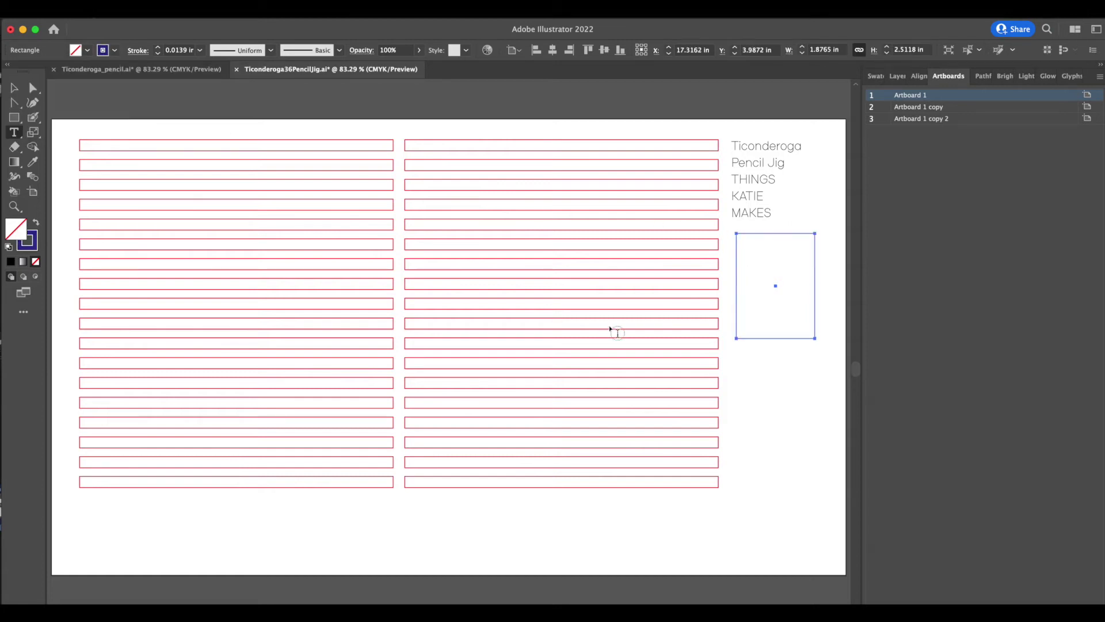
Step: Type the note 'Align bottom left, X @ .5in, Y @ 10.5in' in a text area
drag(747, 366, 819, 474)
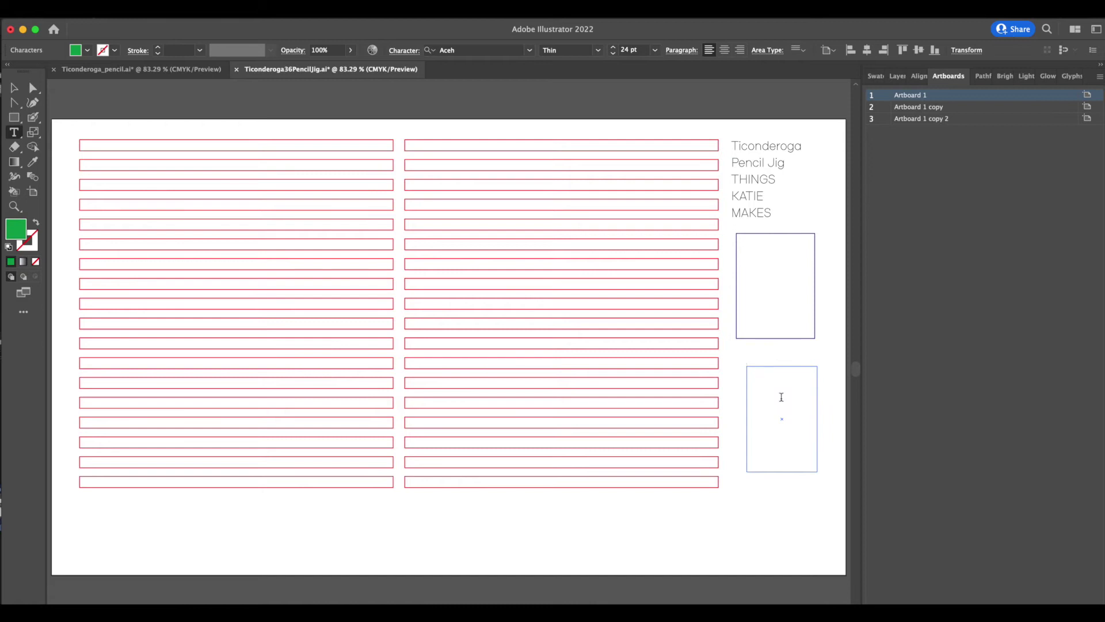
text(Placeme)
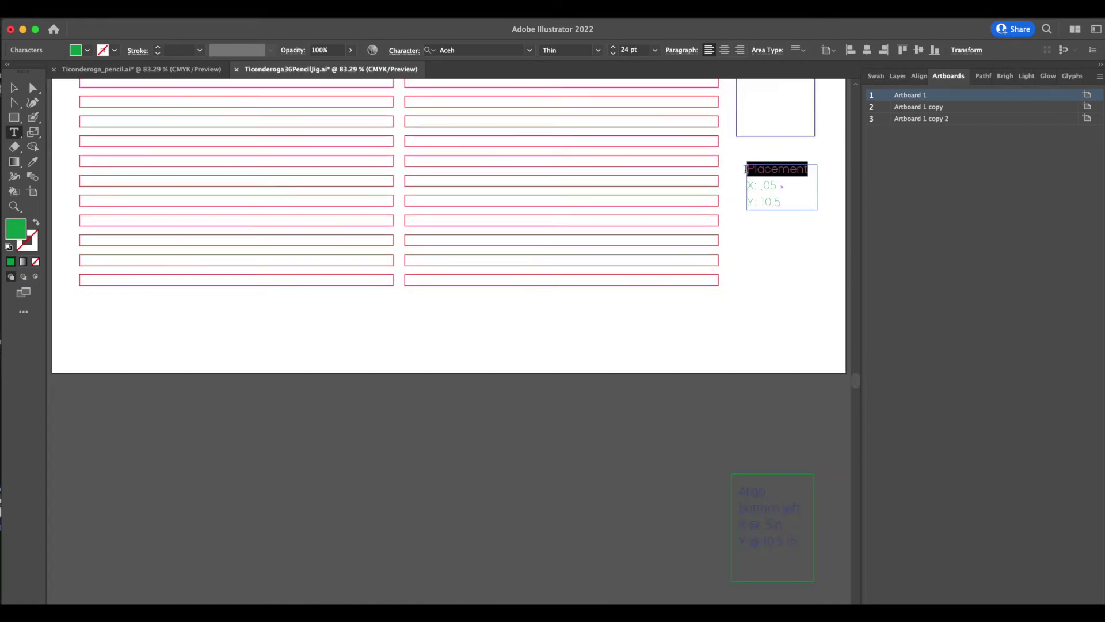
text(Align)
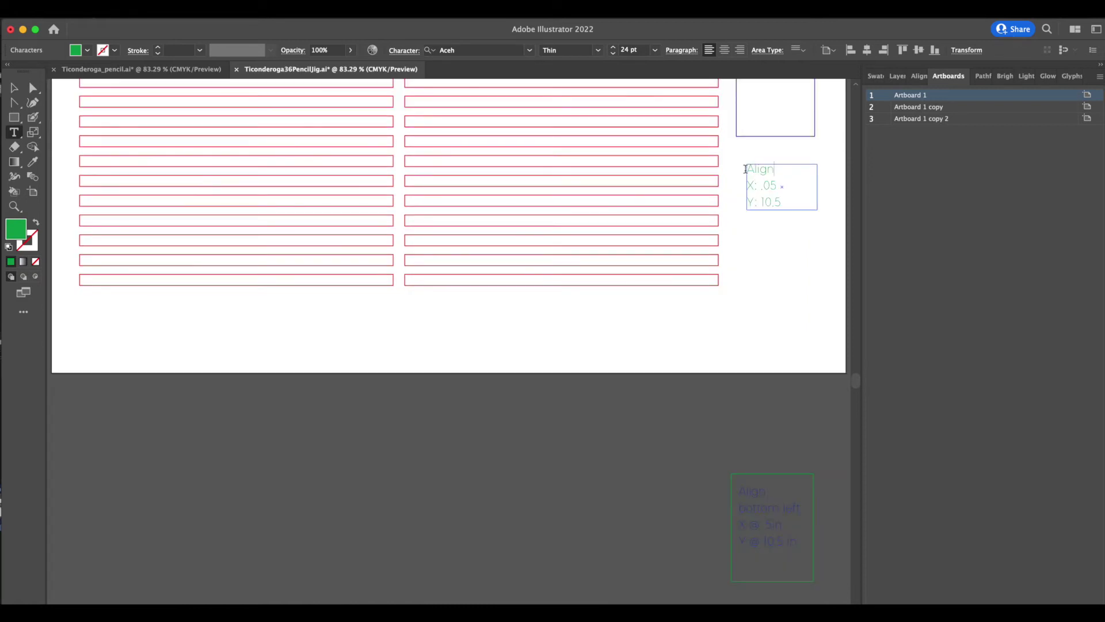
key(Return)
text(bottom le)
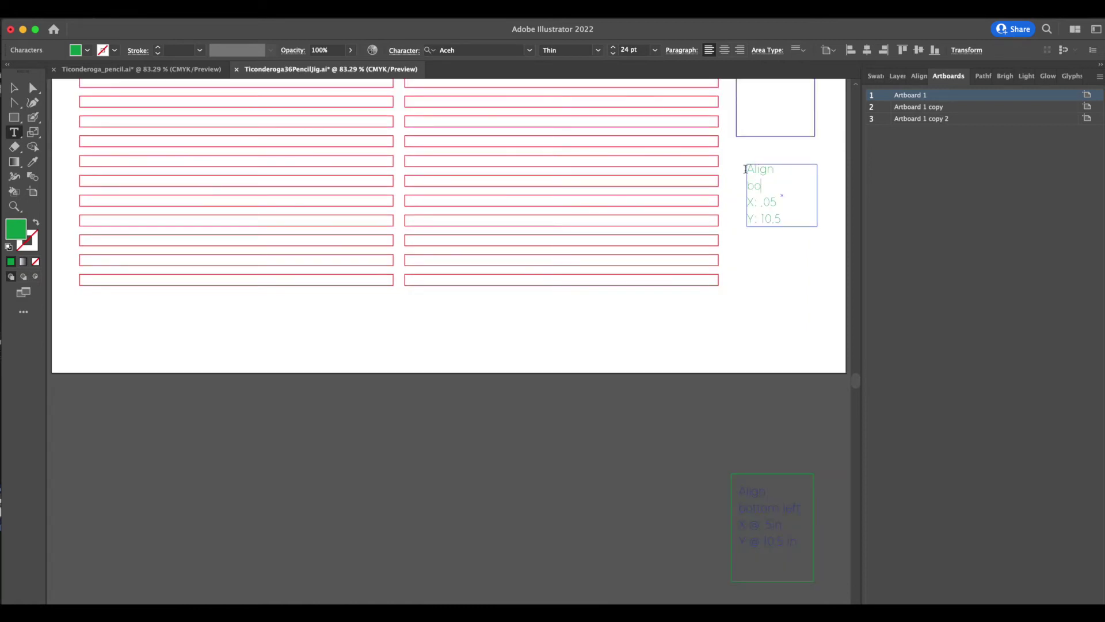
text(ft)
key(BackSpace)
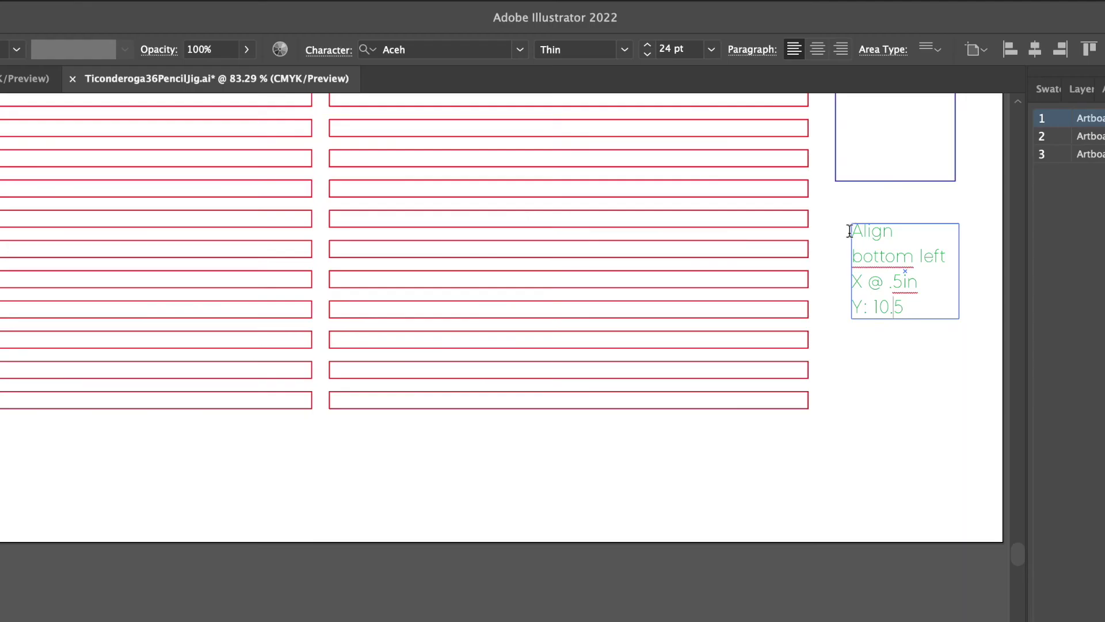
key(BackSpace)
key(BackSpace)
key(BackSpace)
key(BackSpace)
key(BackSpace)
key(BackSpace)
text(@ 10.5in)
key(Escape)
Step: Move the alignment note up into the blue box
scroll(898, 518, up, 4)
drag(899, 520, 886, 329)
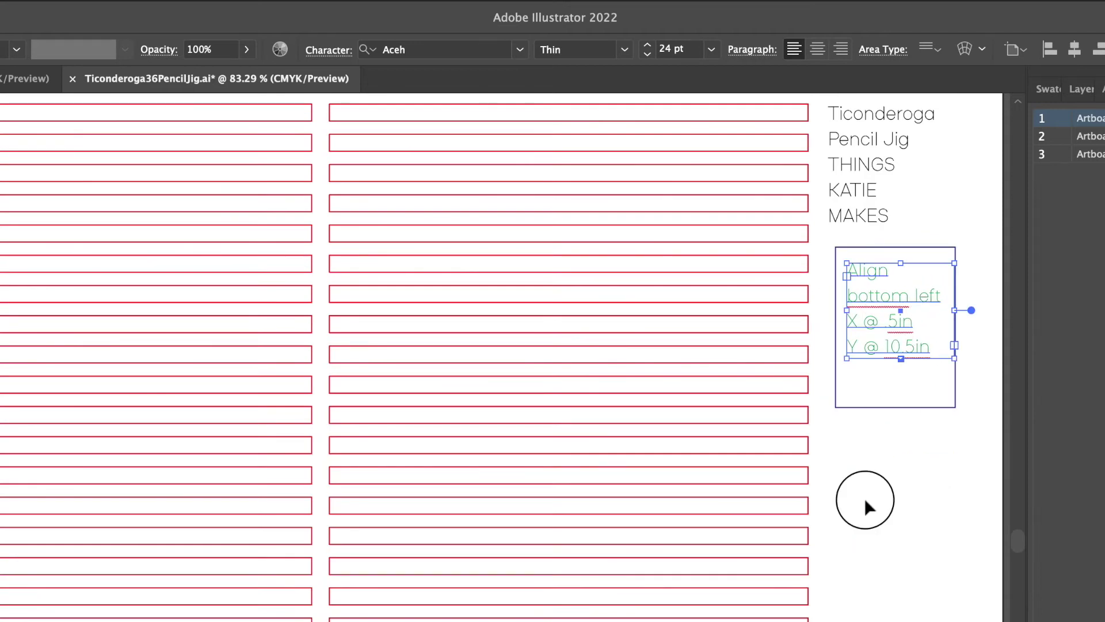
click(864, 498)
click(886, 339)
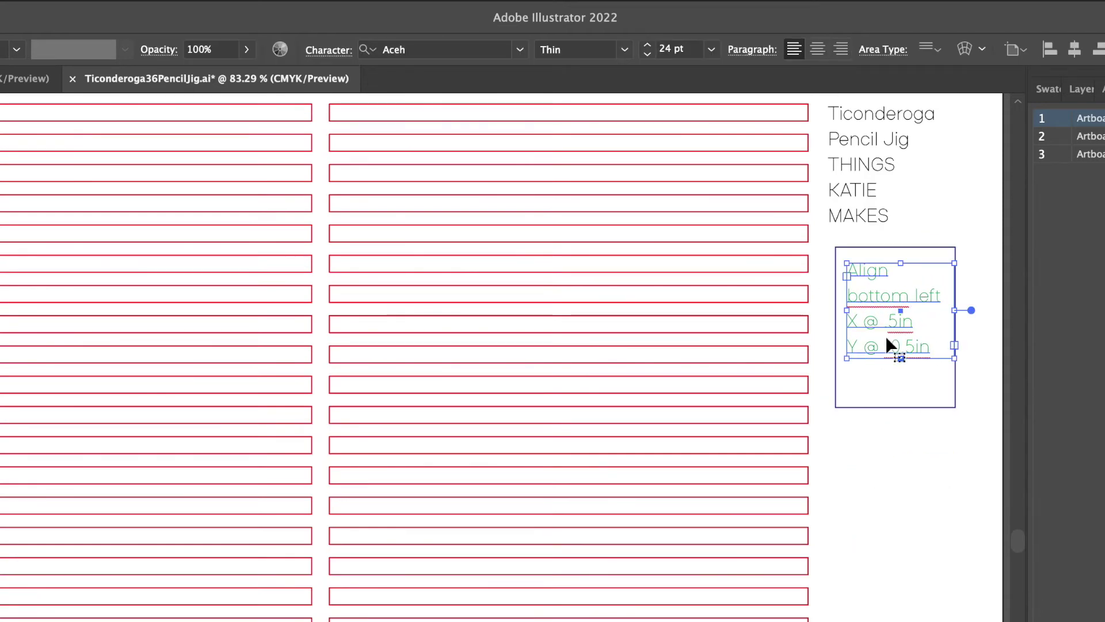
right_click(890, 333)
click(887, 418)
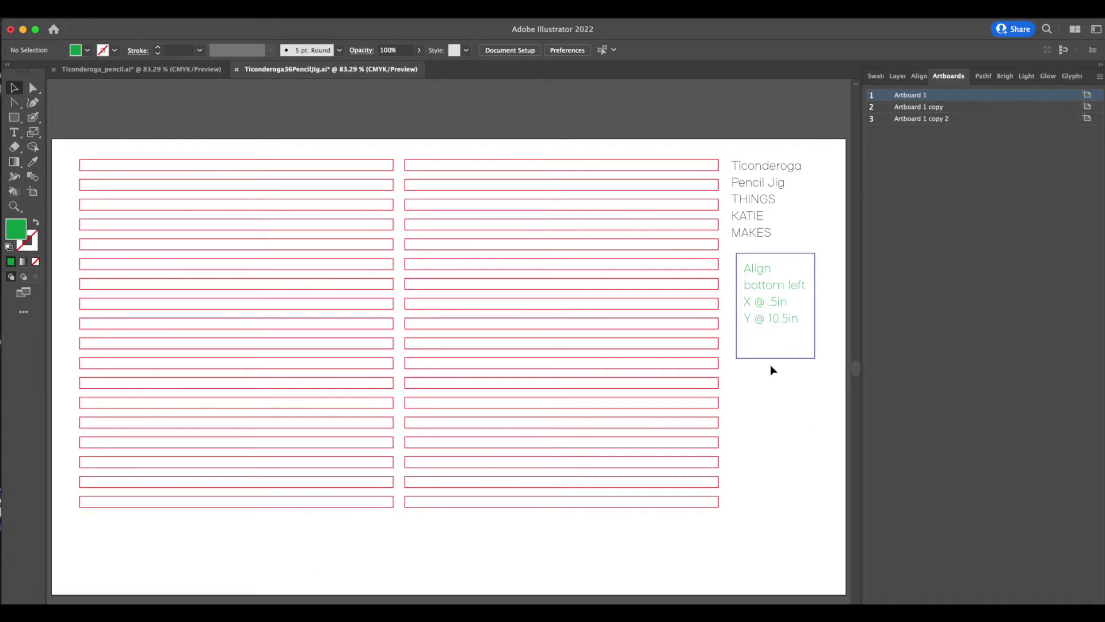
scroll(819, 377, down, 1)
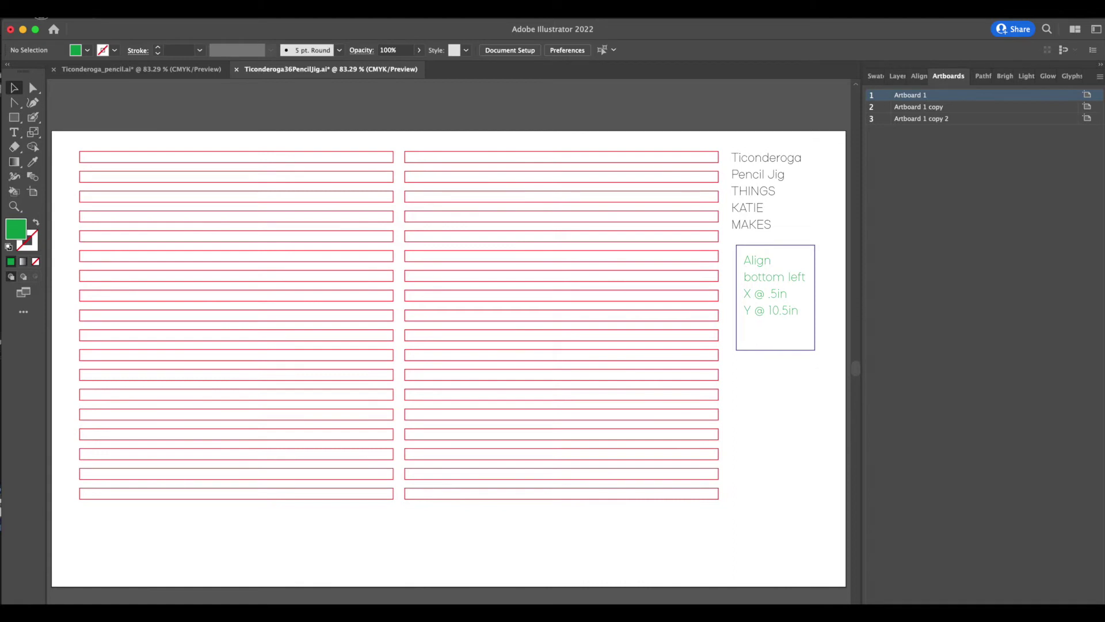
Step: Save a copy of the jig file as SVG, reaching the SVG Options with SVG 1.0 profile
click(41, 9)
click(67, 152)
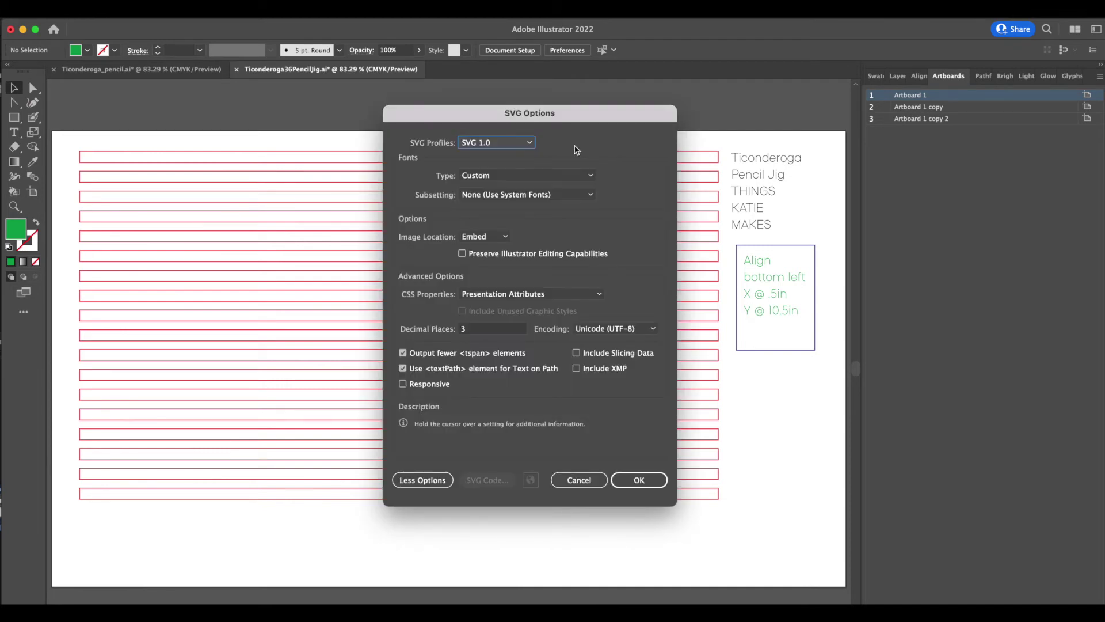
mouse_move(533, 141)
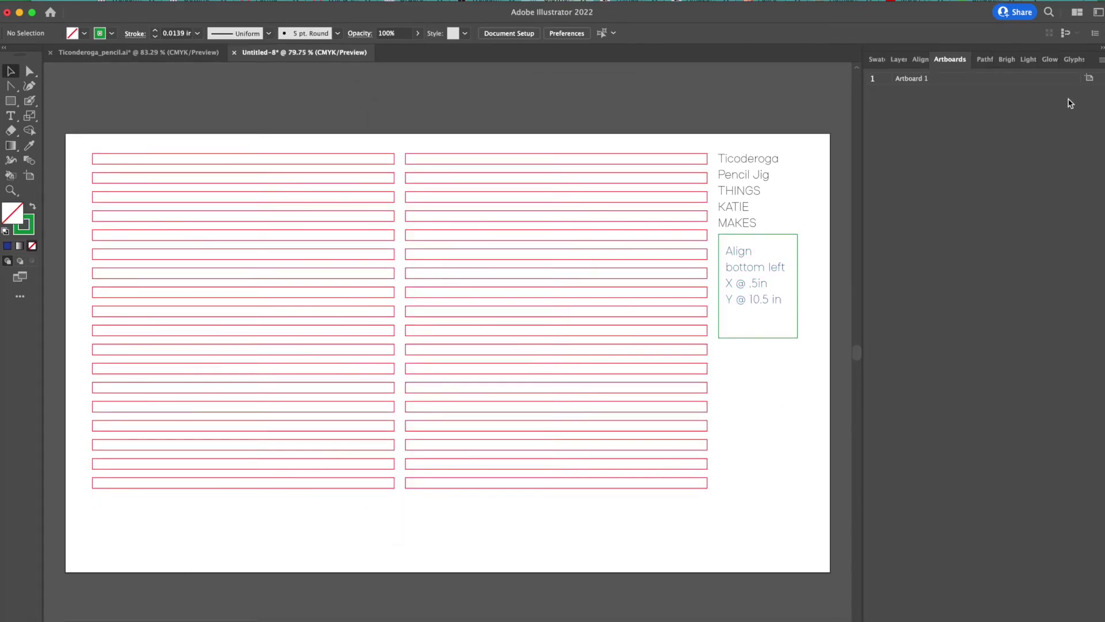
Step: Duplicate Artboard 1 from the Artboards panel menu and zoom out to see both artboards
click(1100, 59)
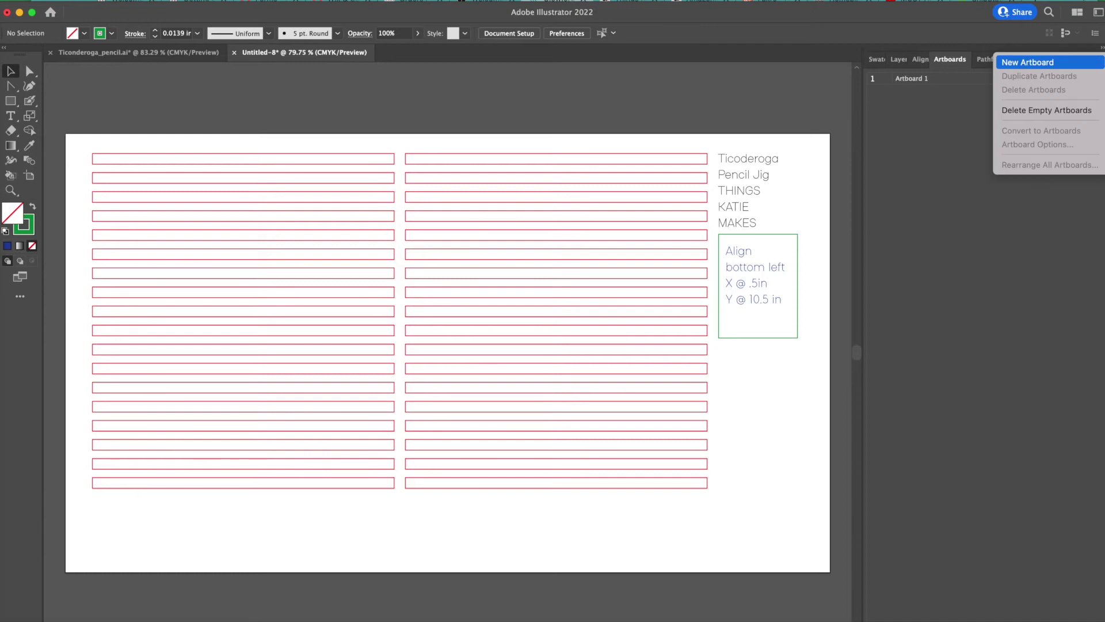
click(896, 89)
double_click(898, 79)
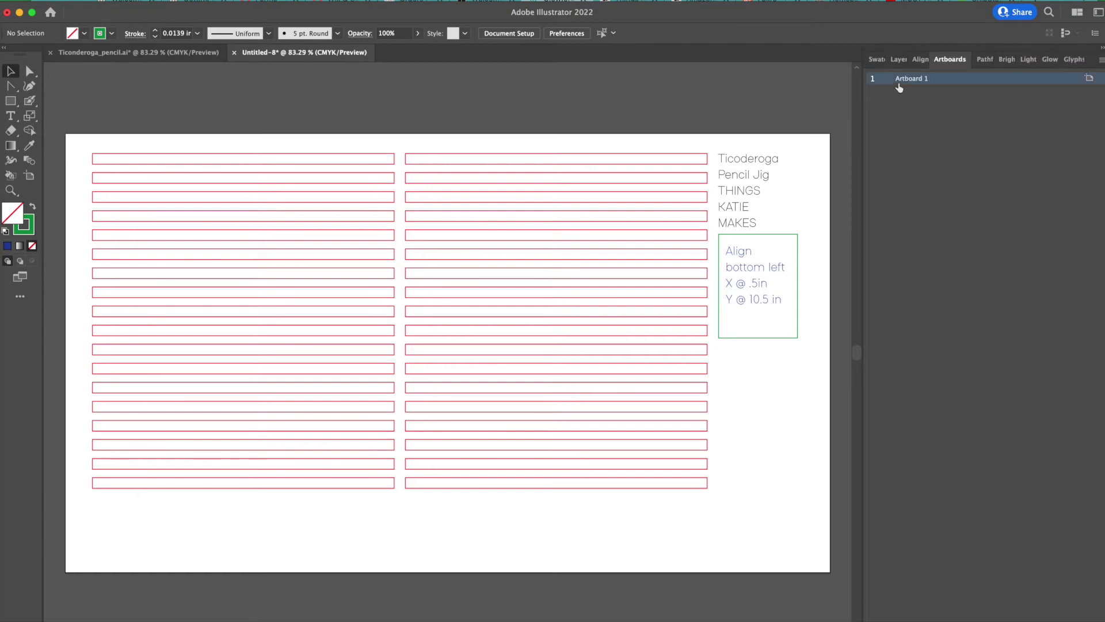
click(1100, 59)
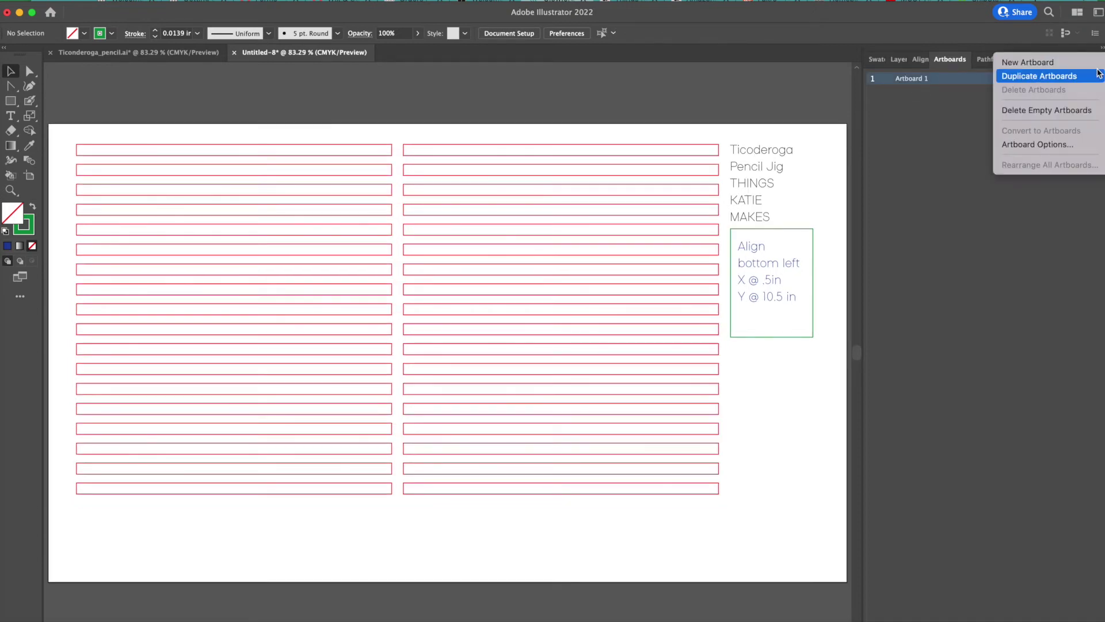
click(1097, 76)
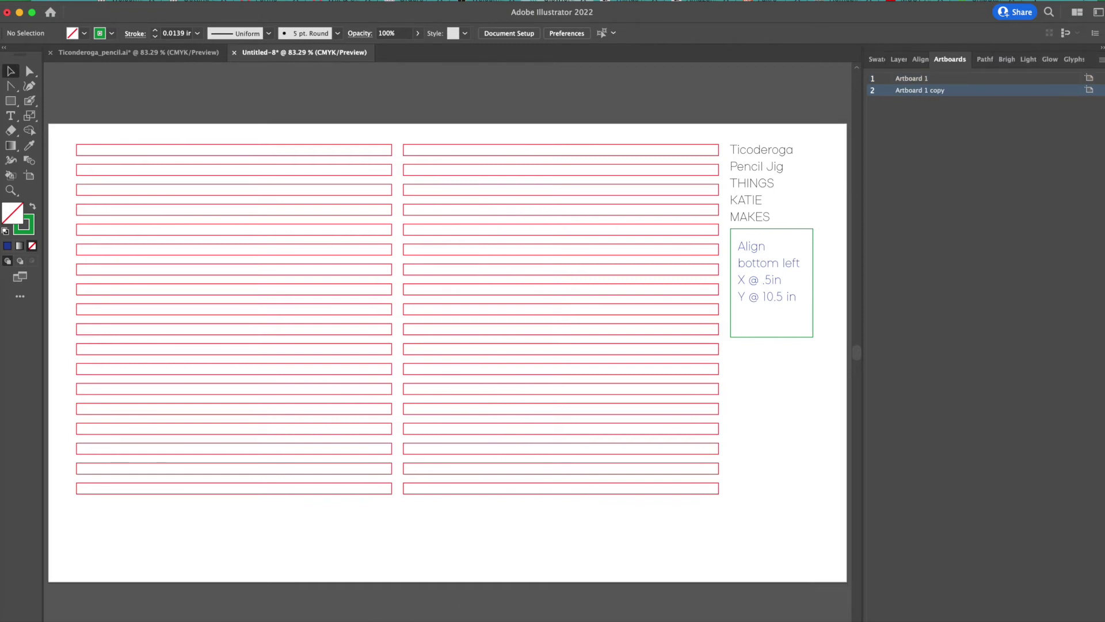
key(super+minus)
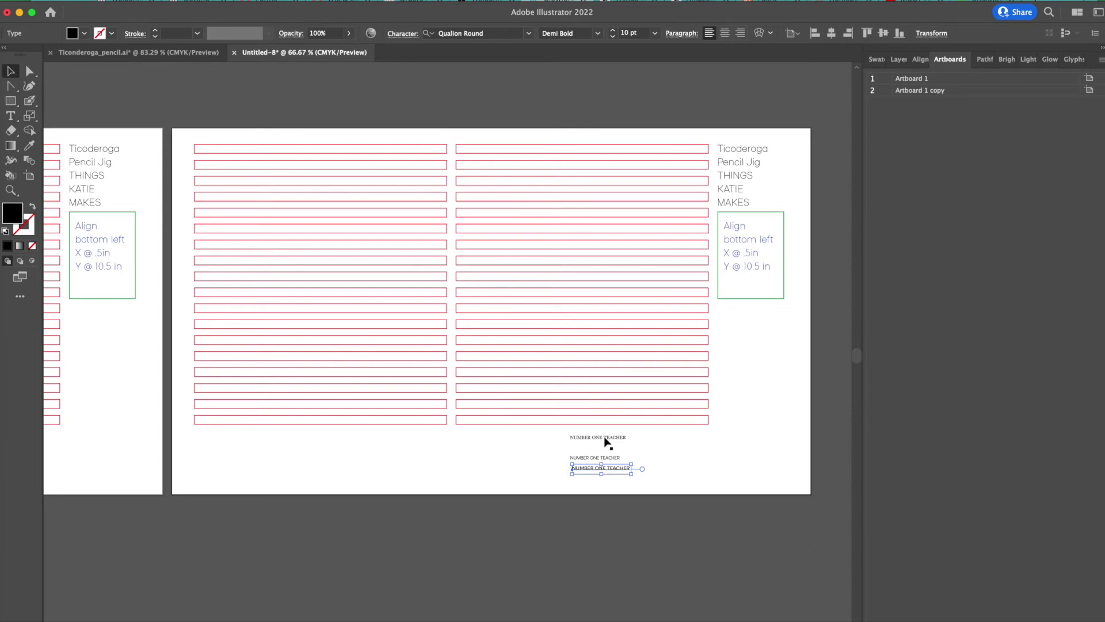
Step: Find the Baskerville NUMBER ONE TEACHER line and drag it into the top right-column slot
click(604, 441)
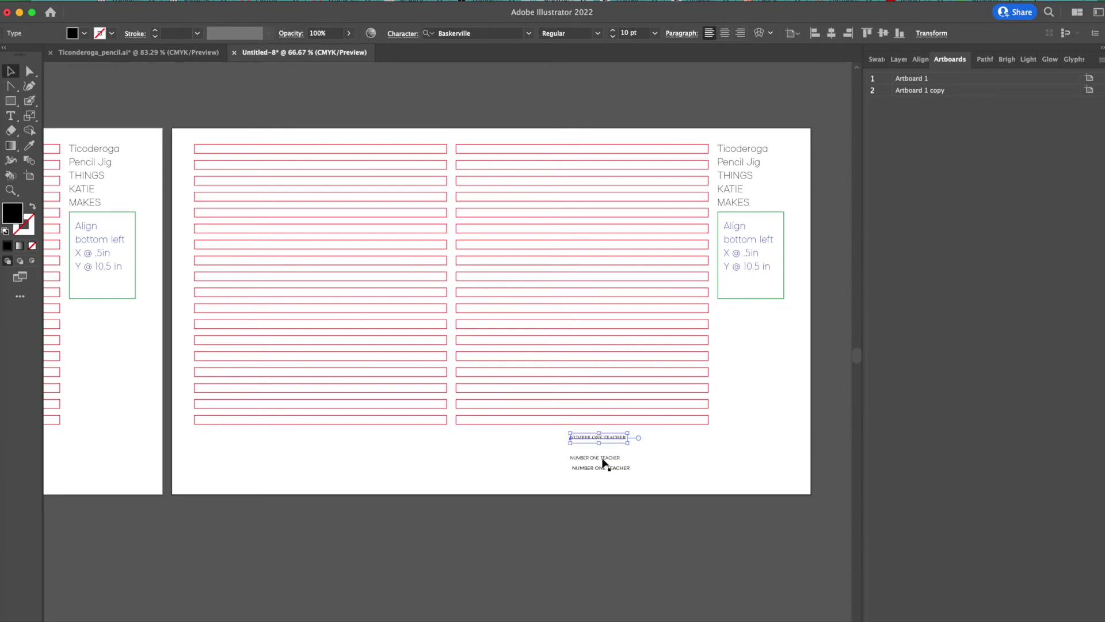
click(604, 459)
click(609, 469)
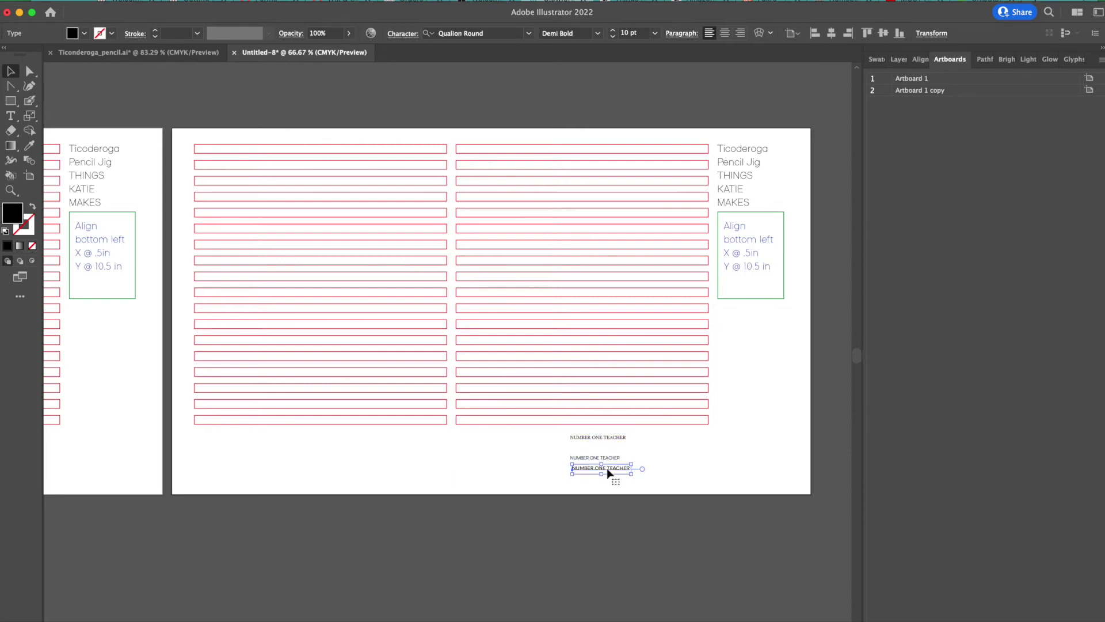
click(603, 439)
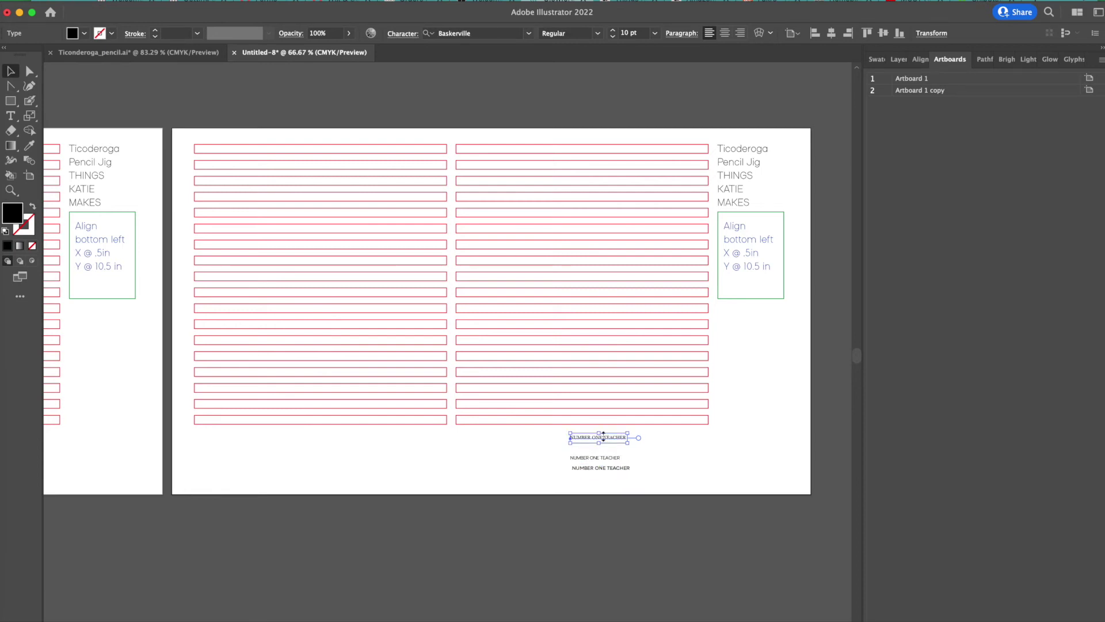
drag(603, 434, 511, 145)
Step: Try a height of 5 in the Transform settings, undo it, then enter a new X position
click(931, 33)
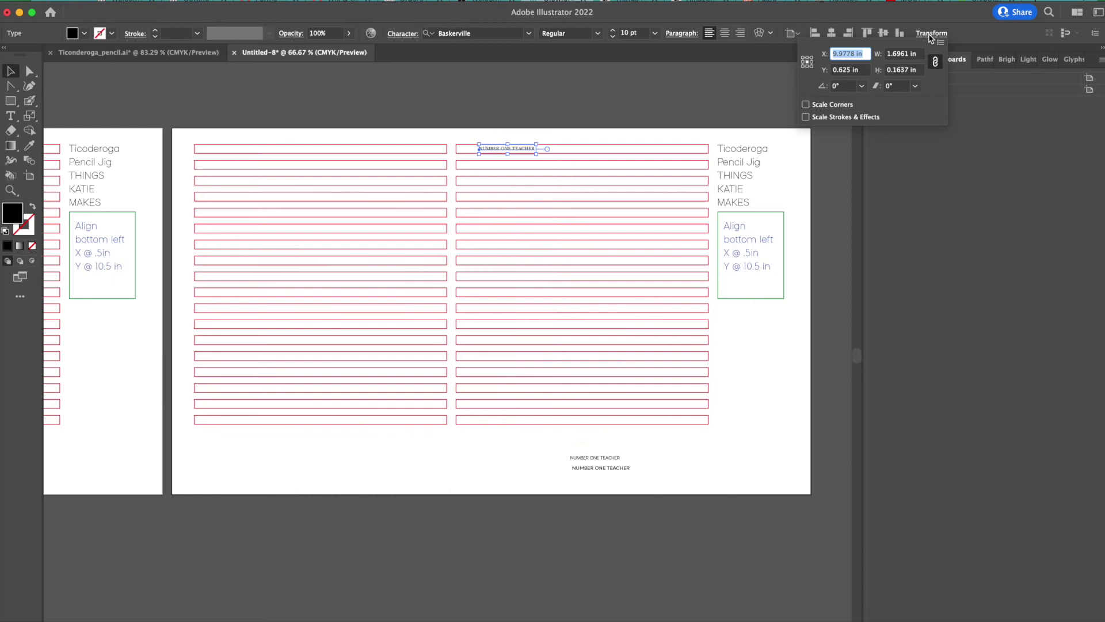
click(897, 71)
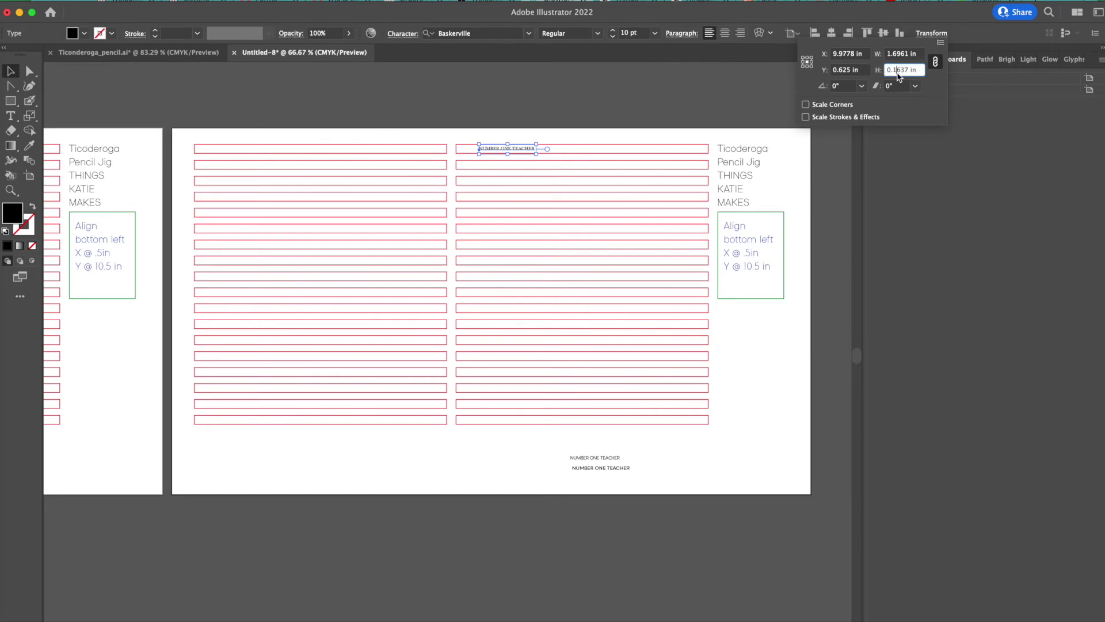
drag(920, 73, 889, 72)
text(5)
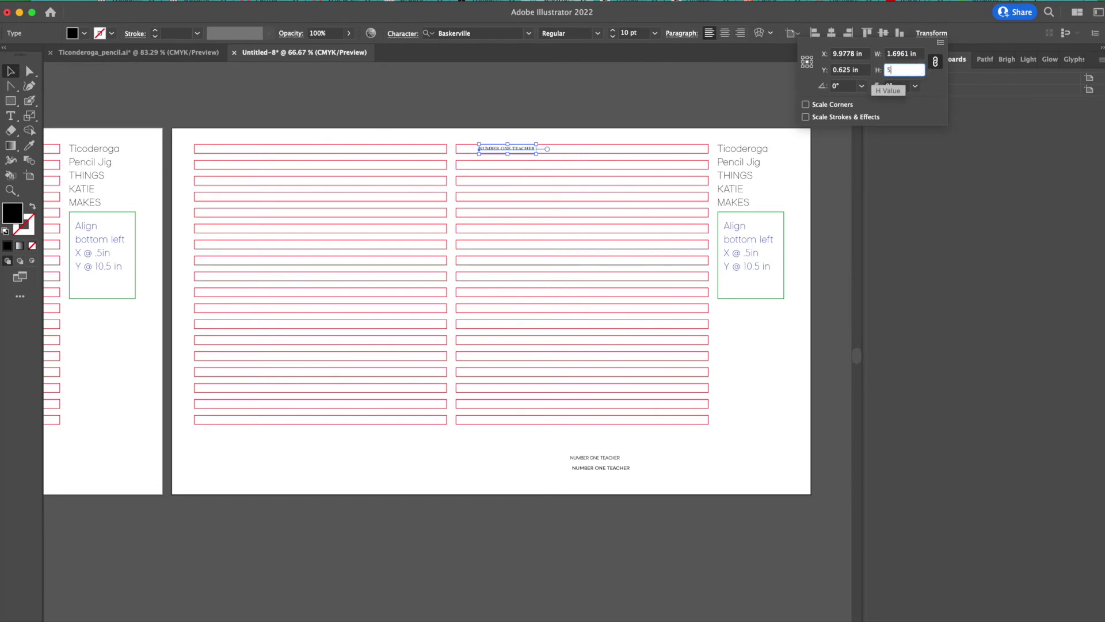
key(Return)
click(930, 33)
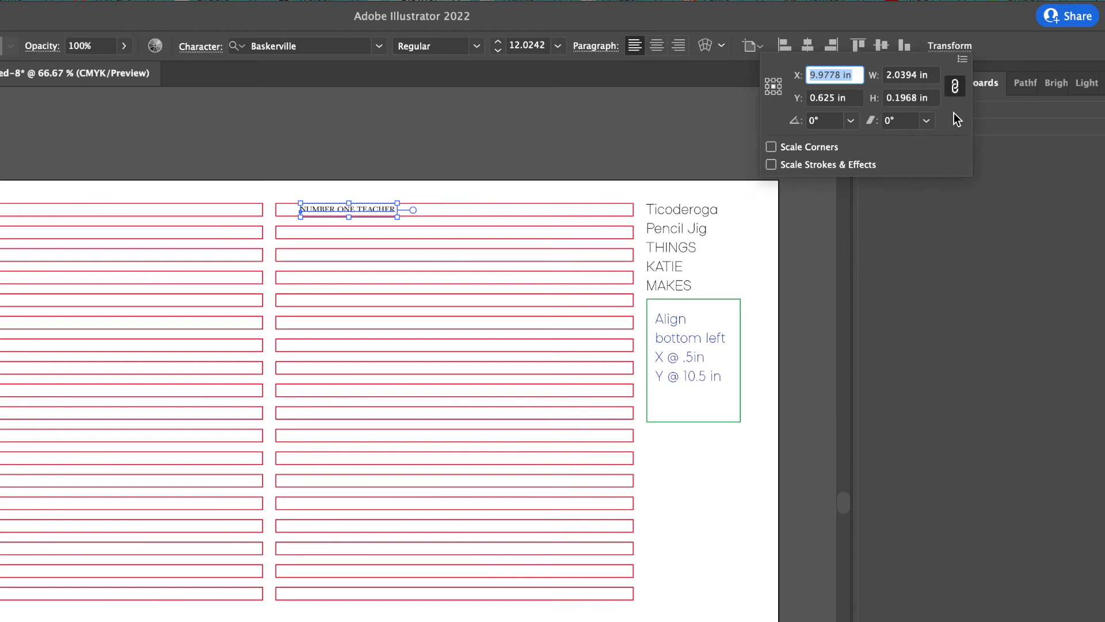
key(Left)
key(Escape)
key(ctrl+z)
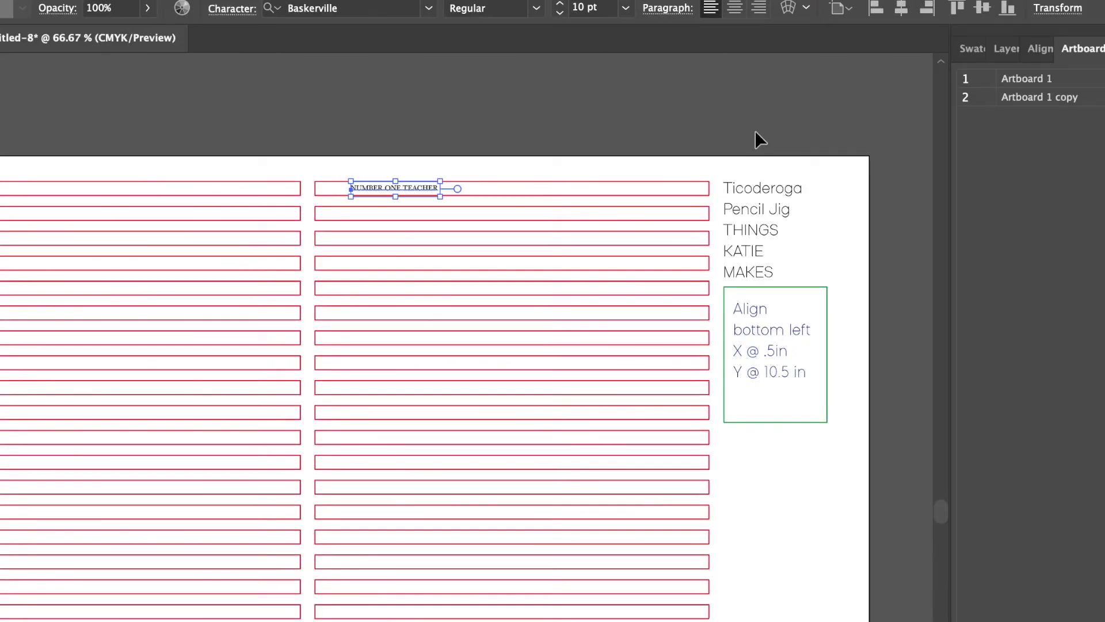
click(1055, 9)
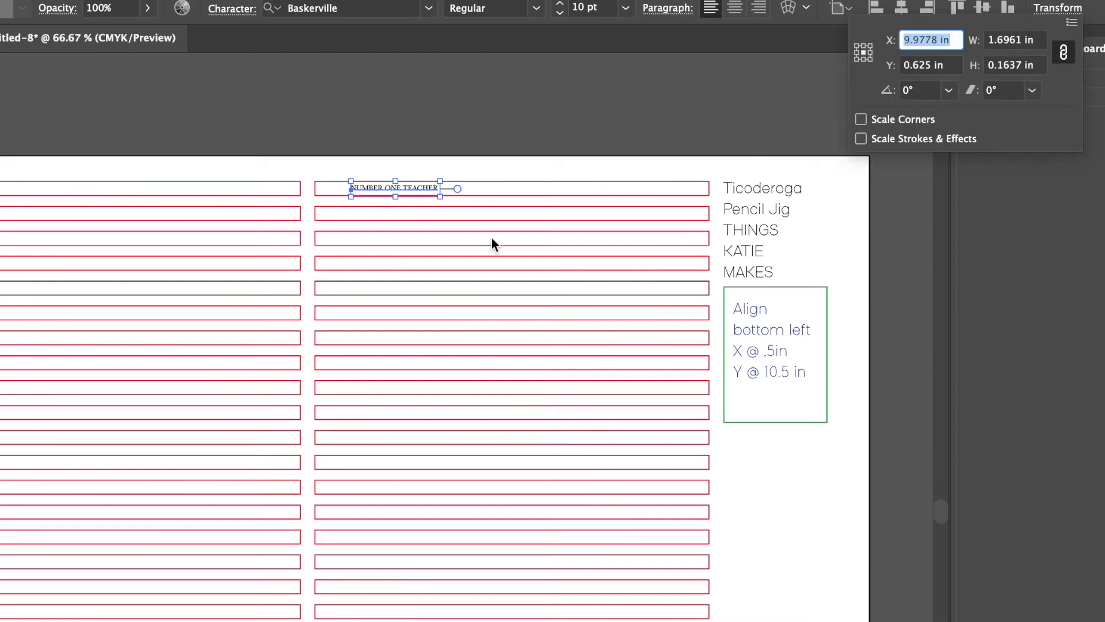
key(Down)
text(0)
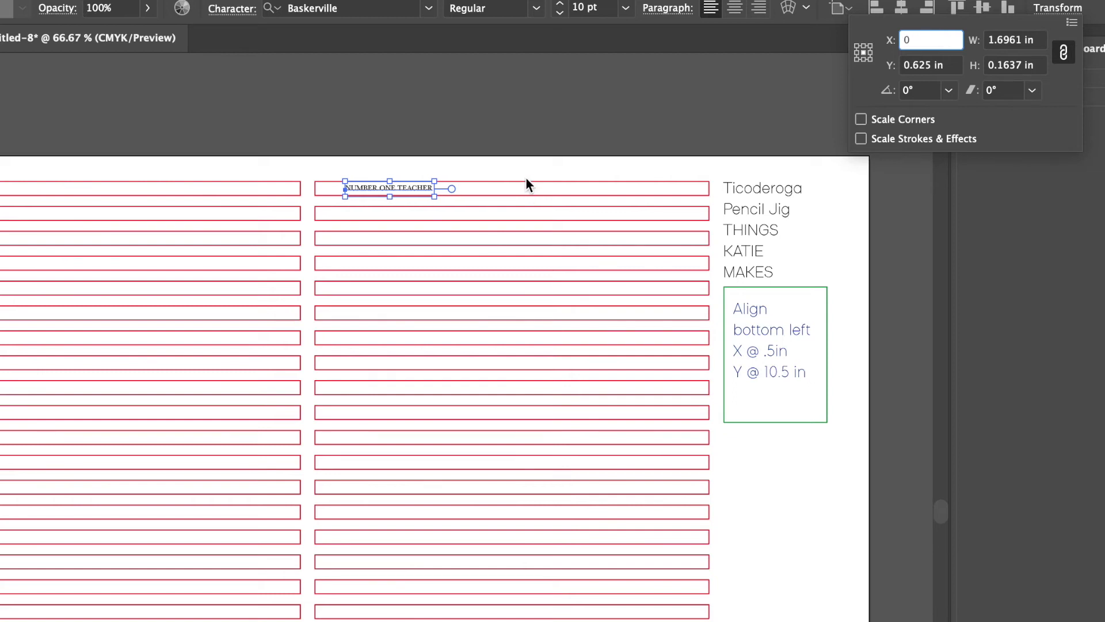
Step: Add a 0.8025 × 12 in black bar beside the slots, nudged slightly left
key(Escape)
key(m)
click(323, 171)
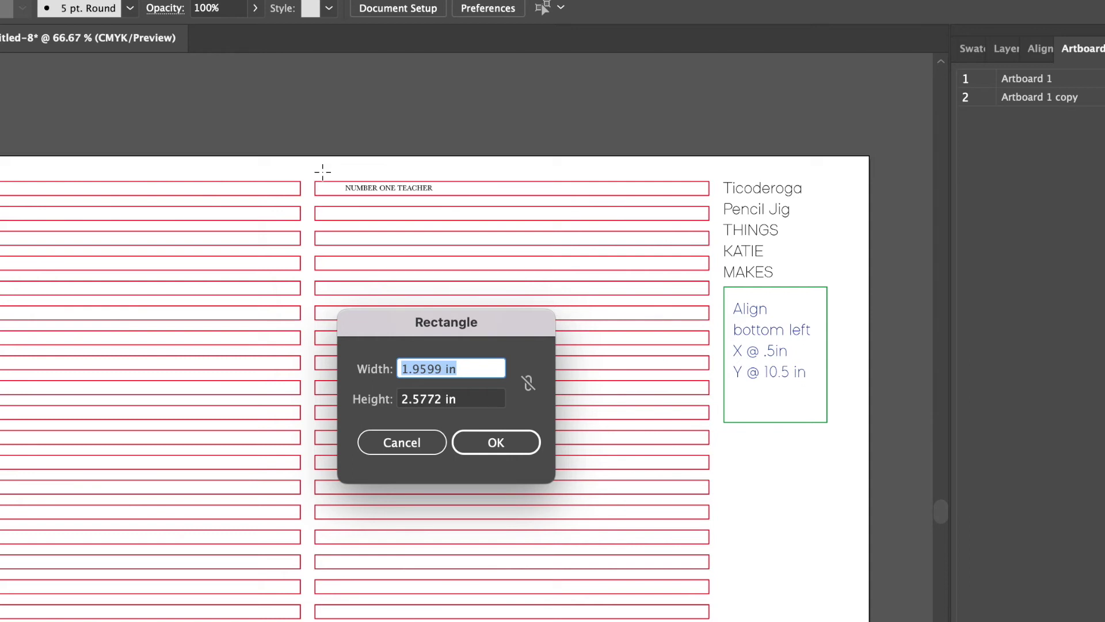
text(.8)
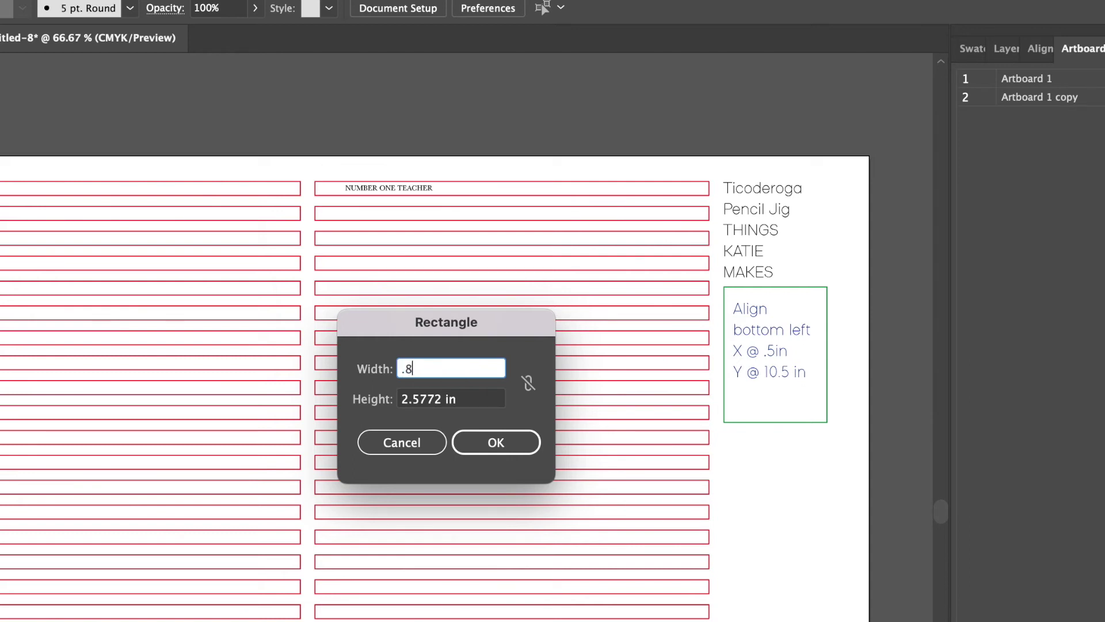
text(025)
click(454, 405)
drag(442, 399, 334, 397)
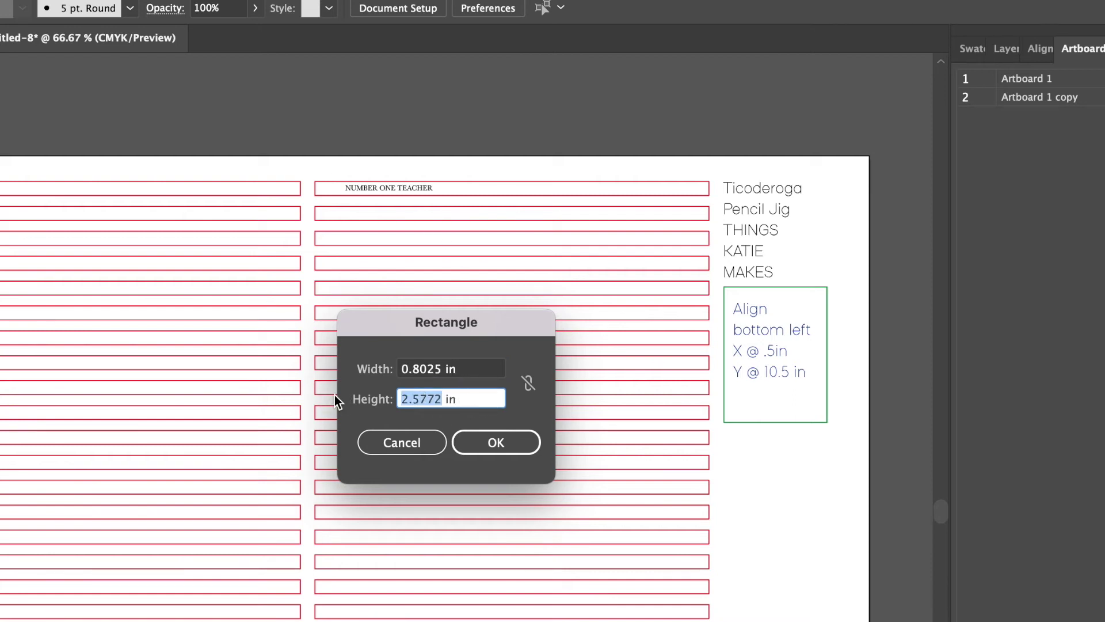
text(12)
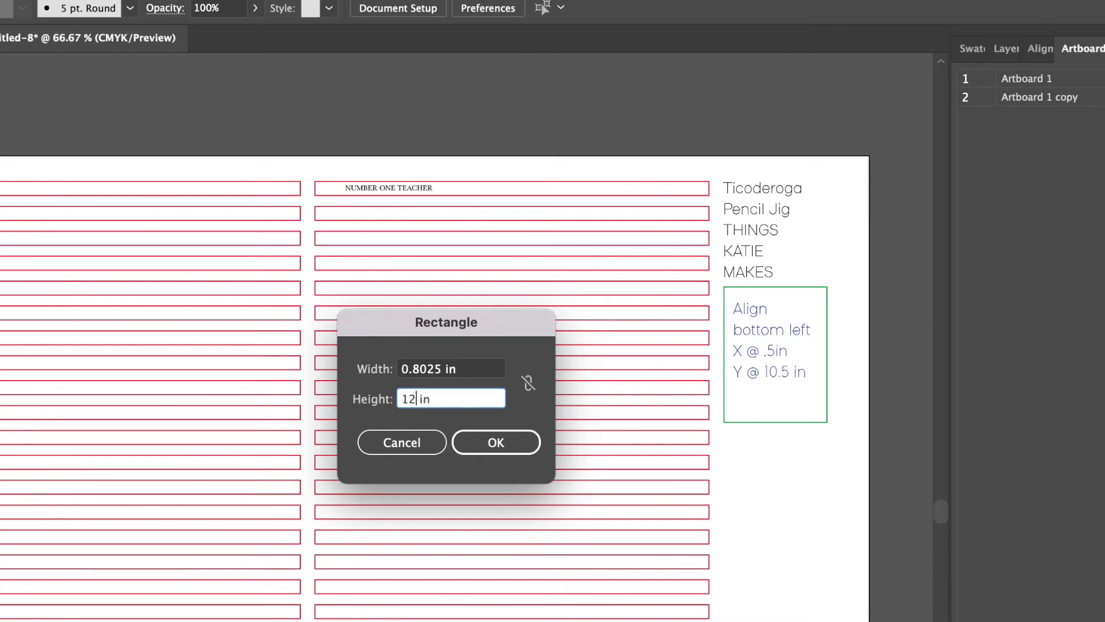
click(496, 442)
drag(329, 355, 327, 354)
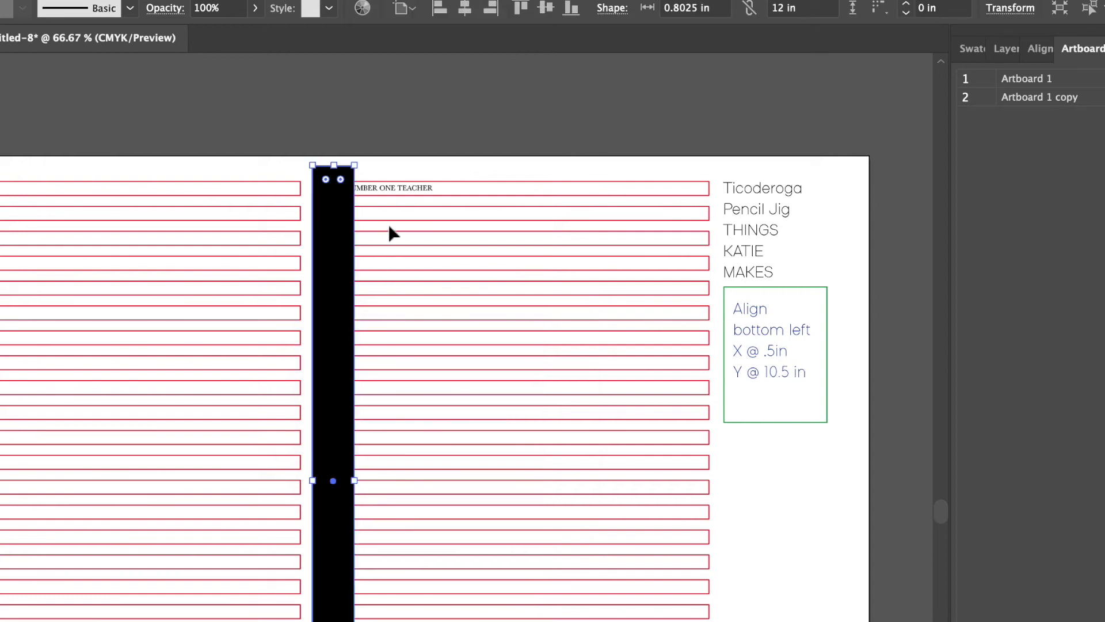
Step: Nudge the top text clear of the bar and place NUMBER ONE TEACHER lines in the next slots
click(396, 194)
key(Right)
key(Right)
key(Right)
key(Right)
key(Right)
key(Right)
key(Right)
key(Right)
key(Right)
key(Right)
key(Right)
key(Right)
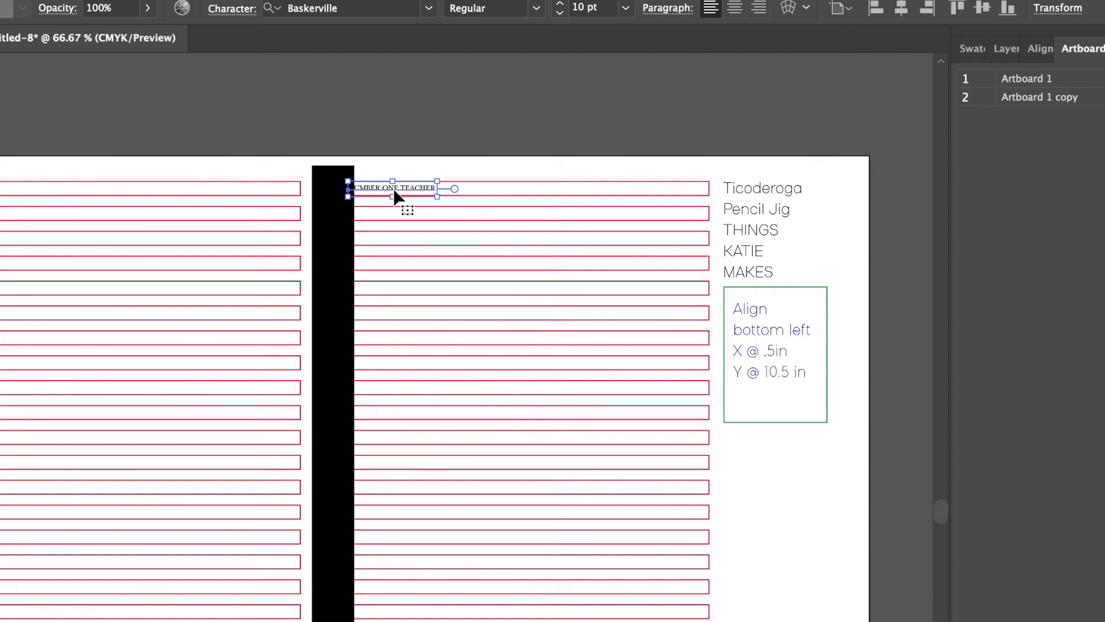
scroll(426, 190, up, 1)
click(452, 180)
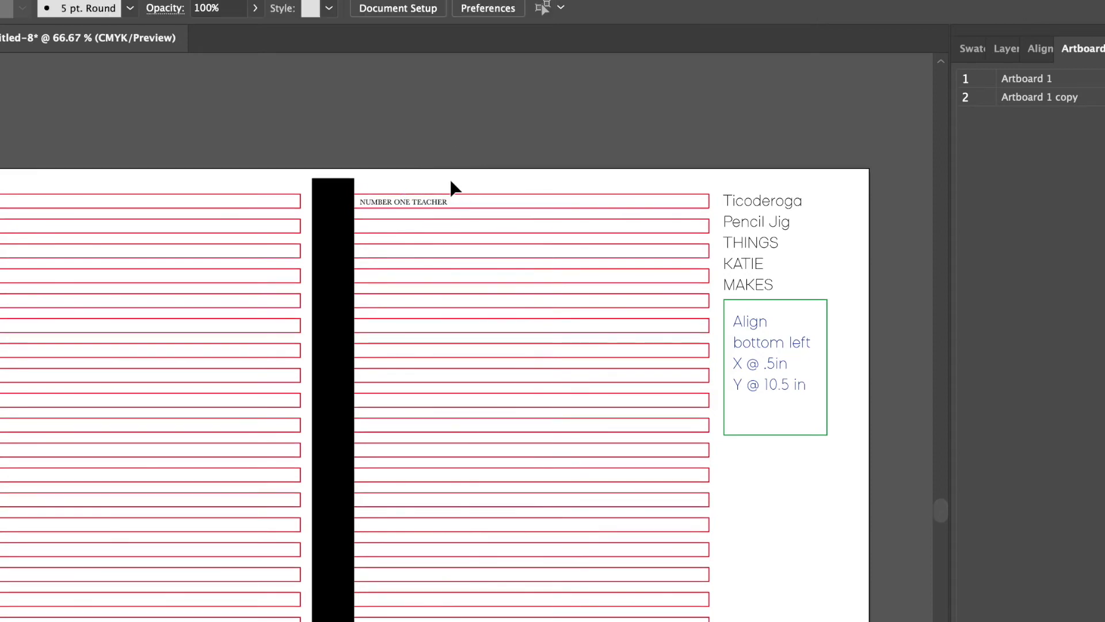
drag(415, 203, 435, 258)
click(795, 583)
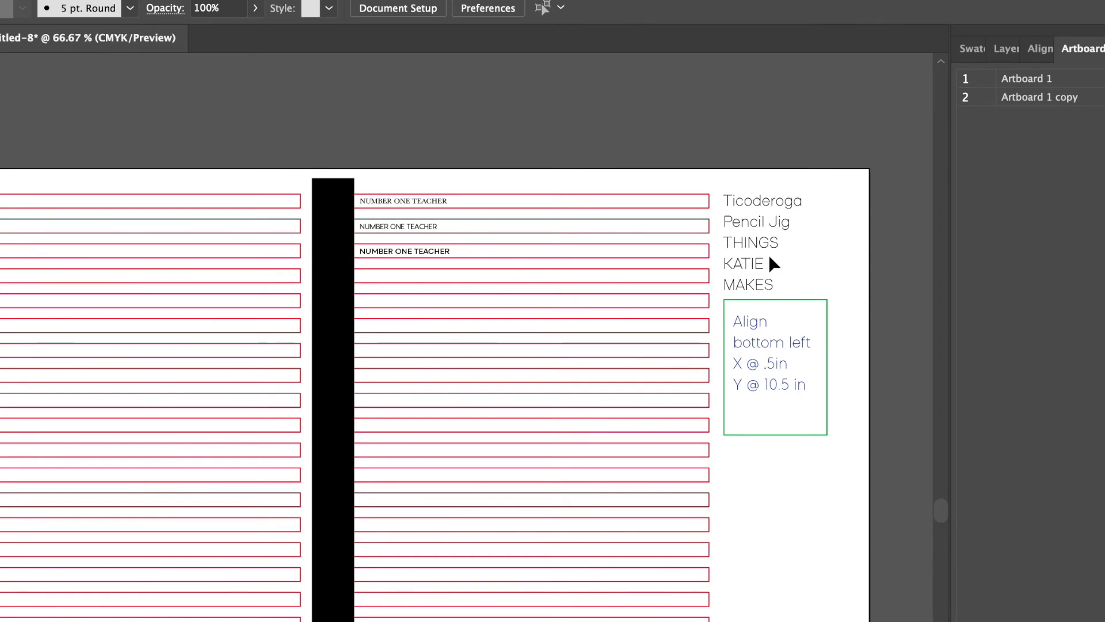
click(751, 242)
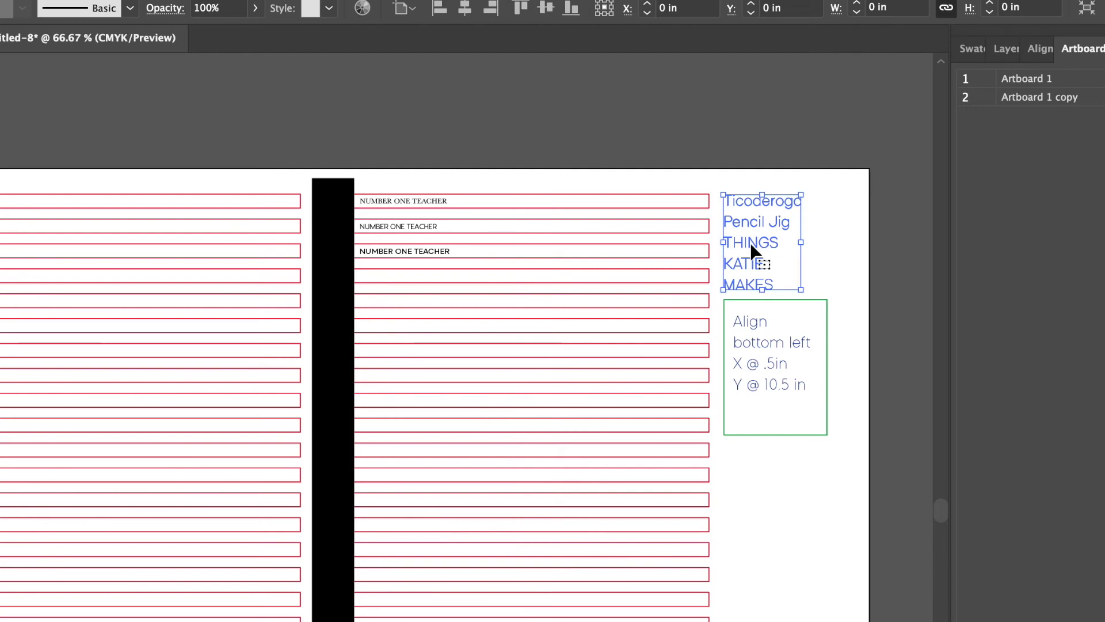
Step: Delete the jig title label and the Align bottom left note
key(Delete)
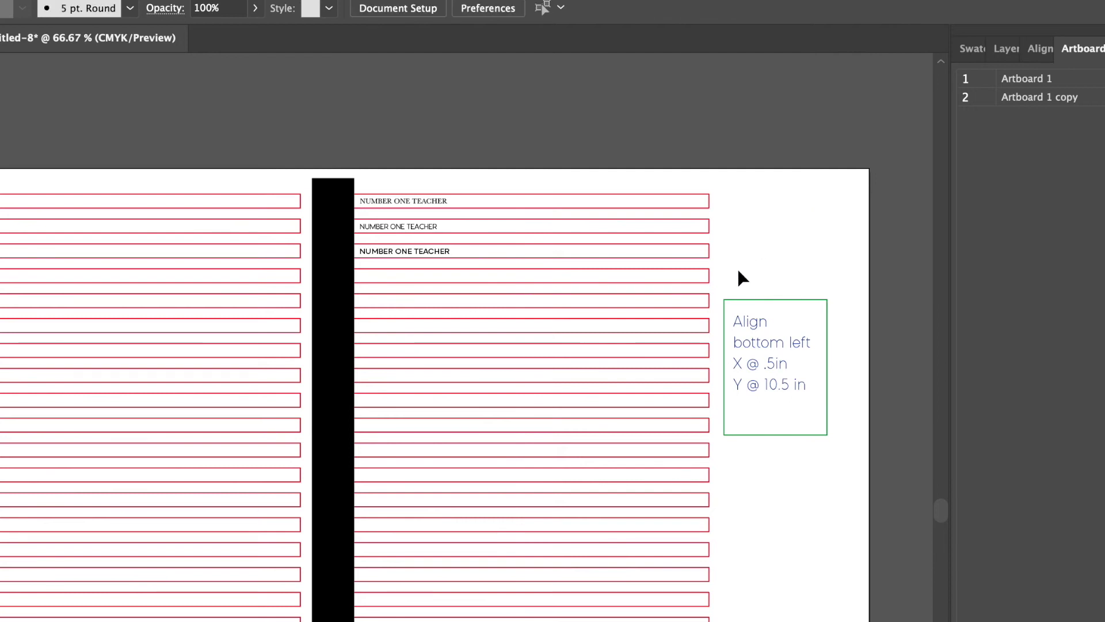
drag(720, 269, 732, 373)
drag(846, 460, 854, 467)
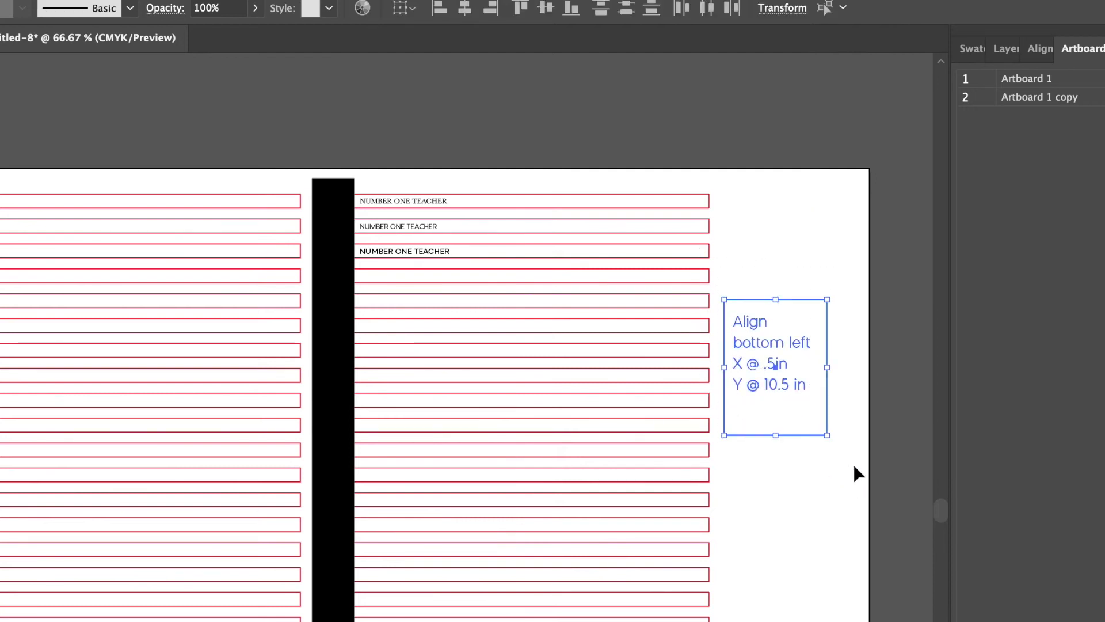
key(Delete)
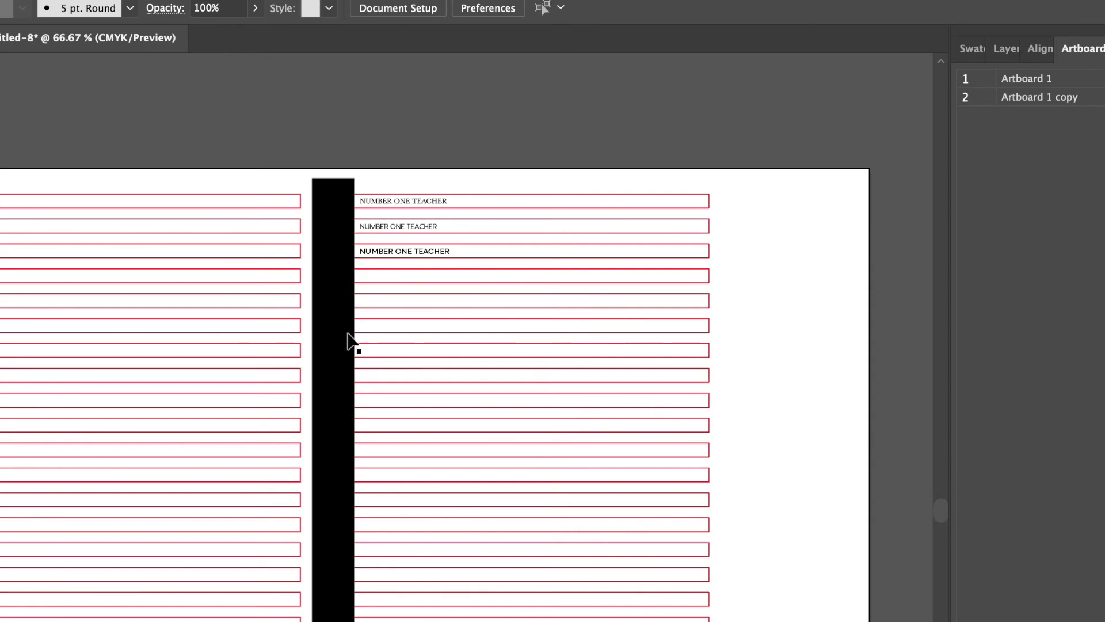
Step: Shorten the black bar beside the slots from 12 in to 10.3744 in tall
click(333, 495)
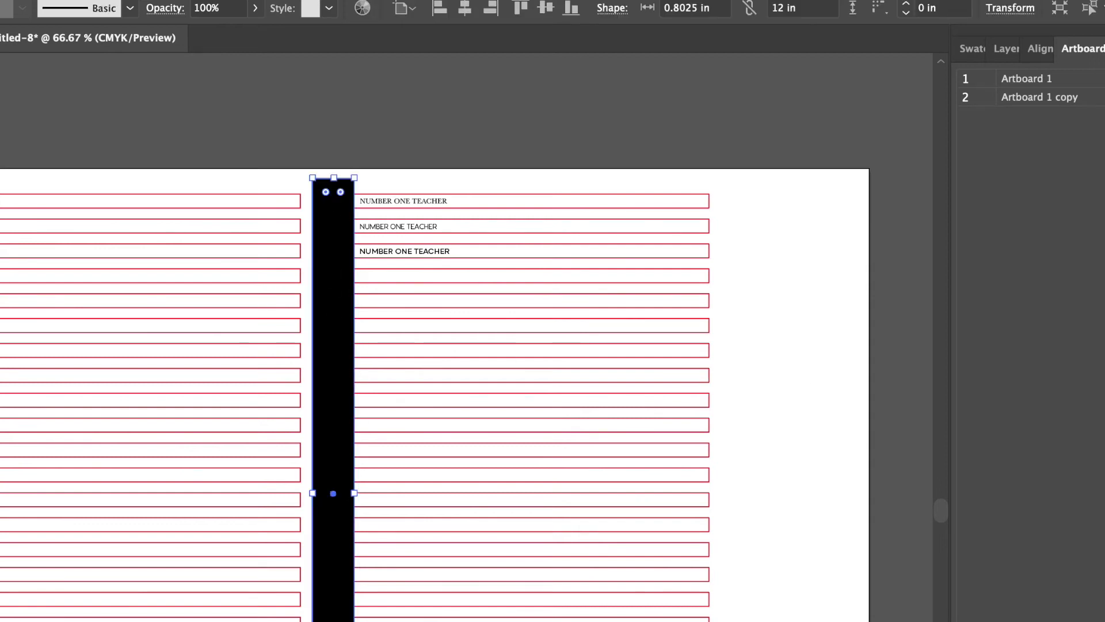
drag(332, 621, 333, 621)
click(432, 201)
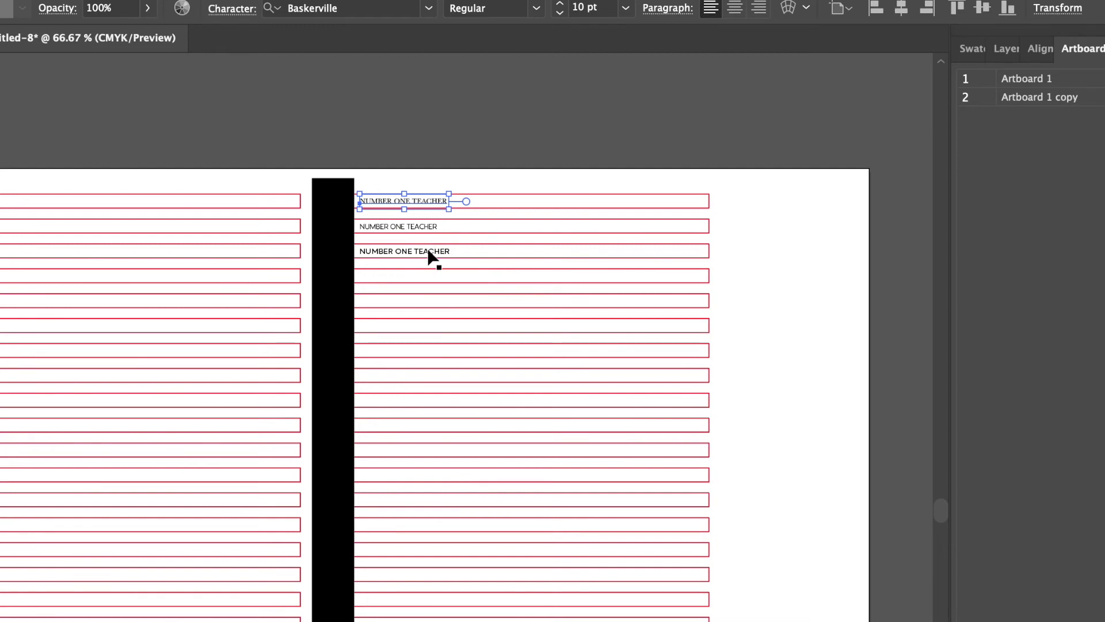
click(773, 253)
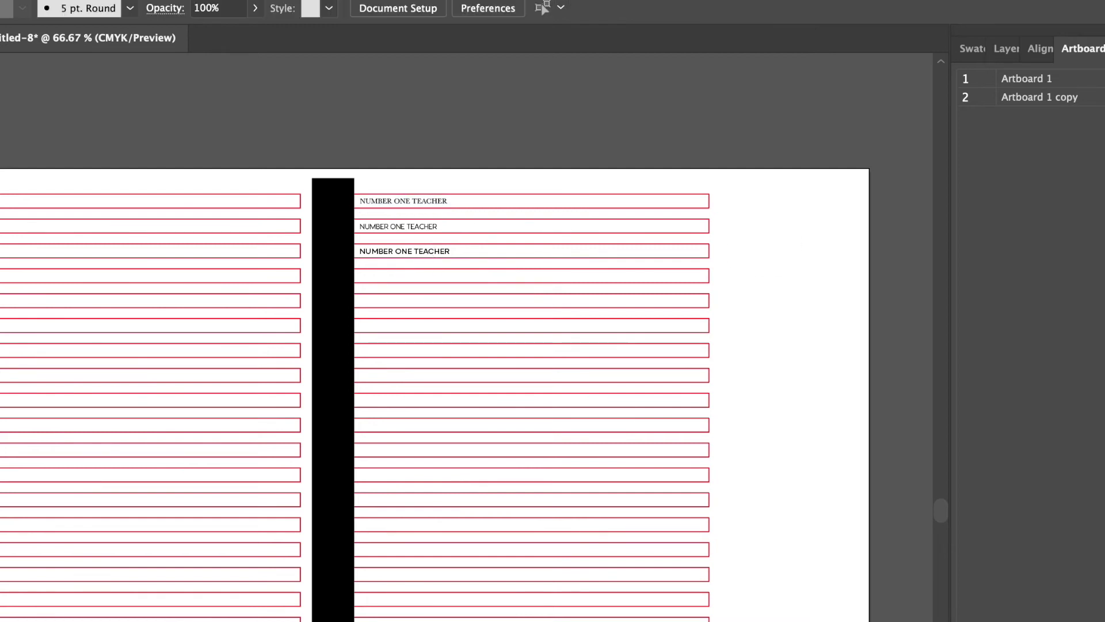
Step: Duplicate the artboard as a third copy and delete its black vertical bar
key(ctrl+0)
key(ctrl+v)
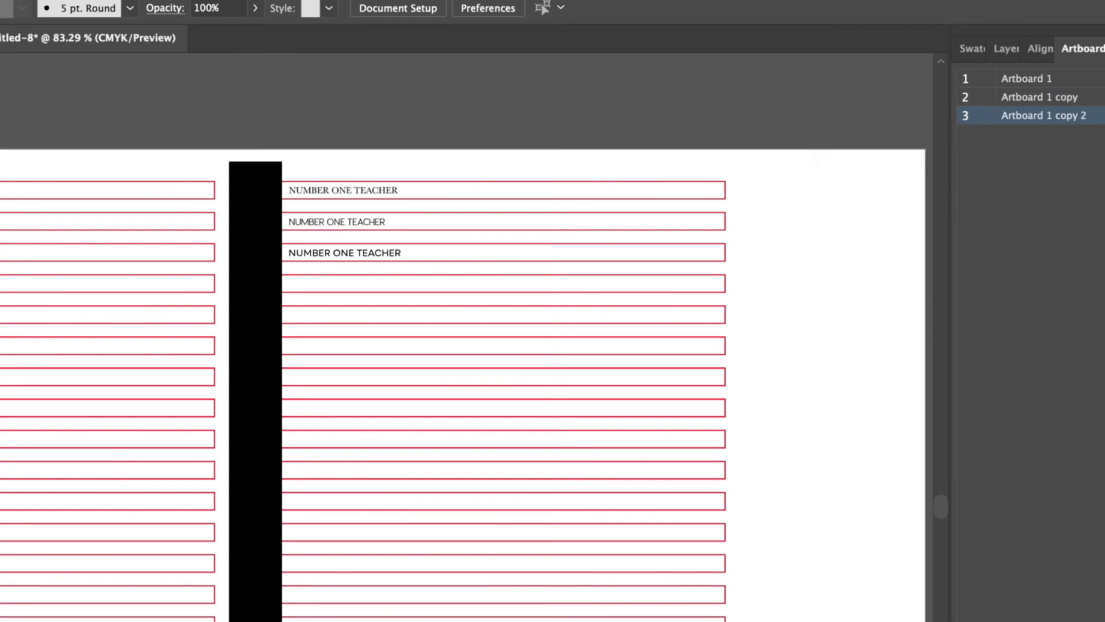
key(ctrl+minus)
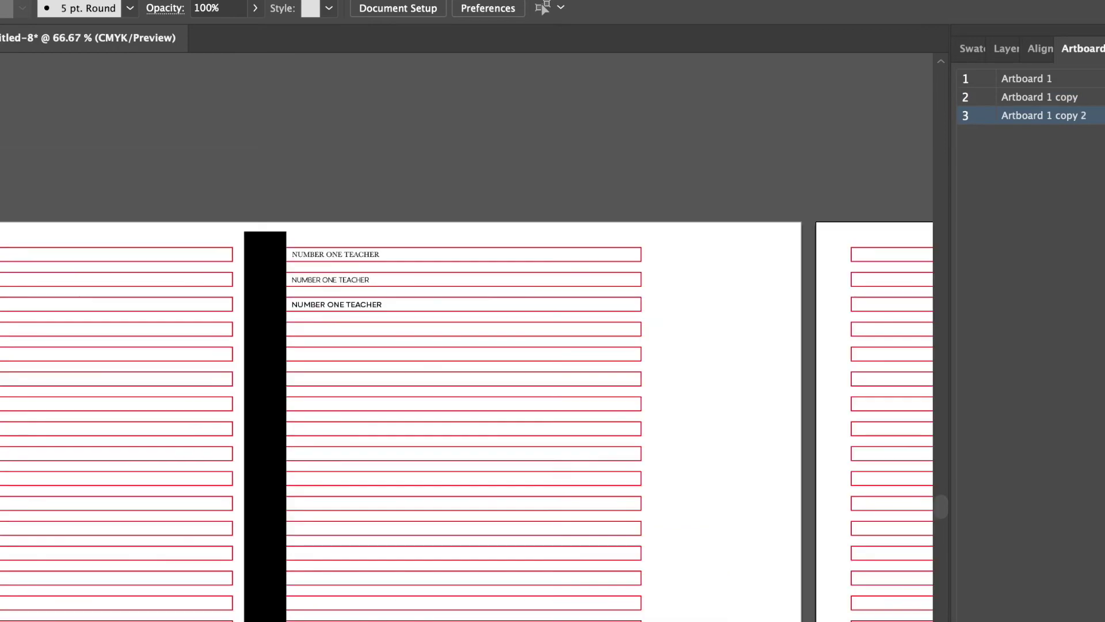
scroll(467, 397, left, 5)
scroll(466, 397, right, 5)
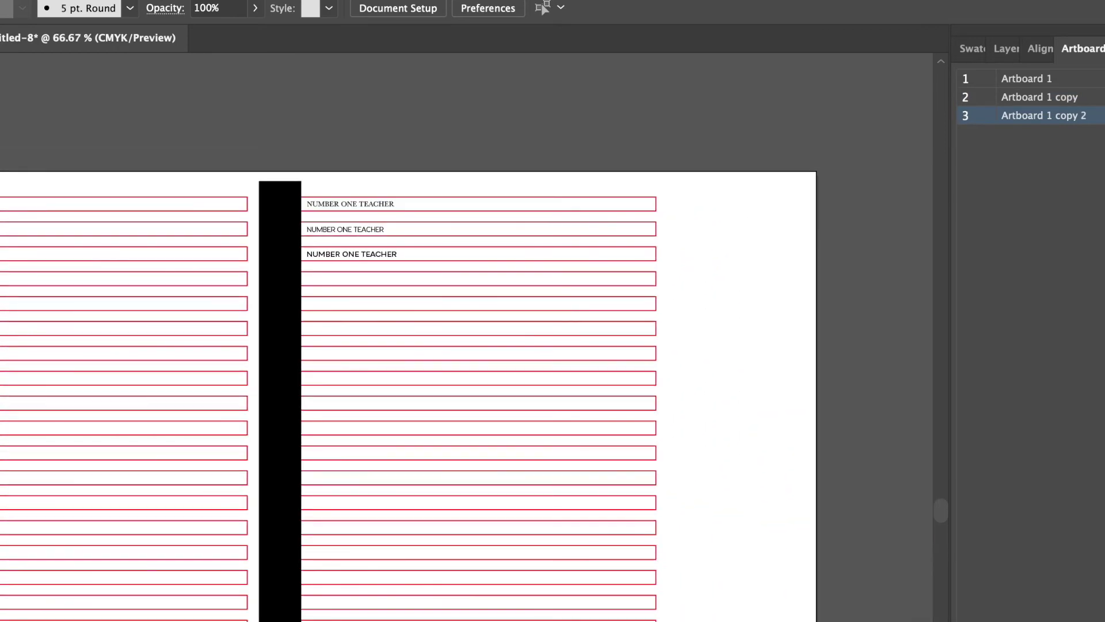
click(280, 403)
key(Delete)
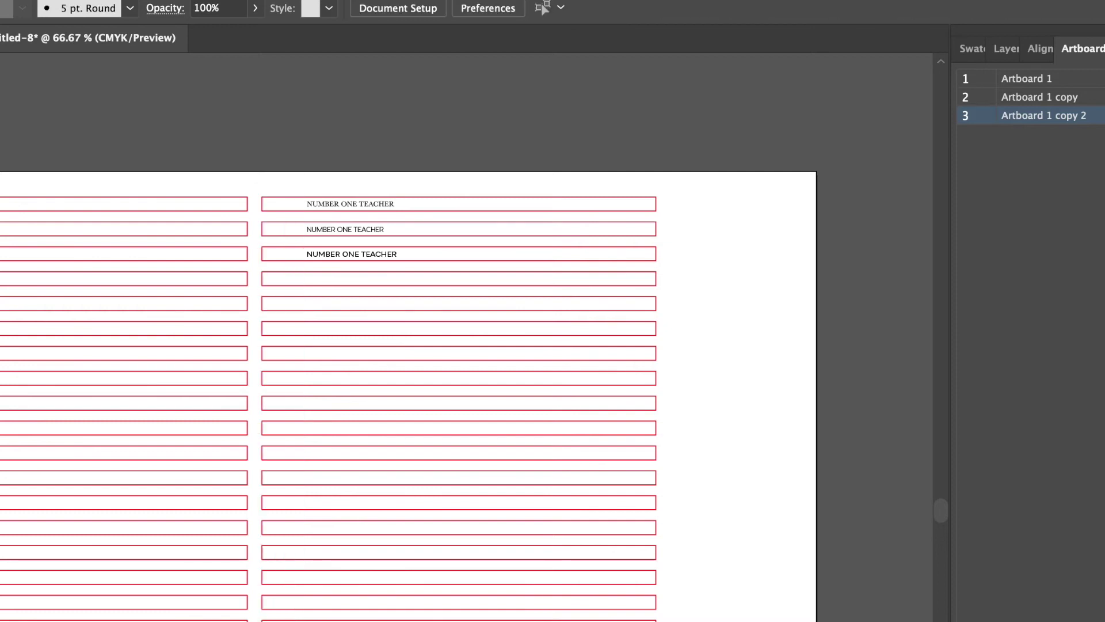
Step: Convert the three NUMBER ONE TEACHER text lines to outlines
click(383, 205)
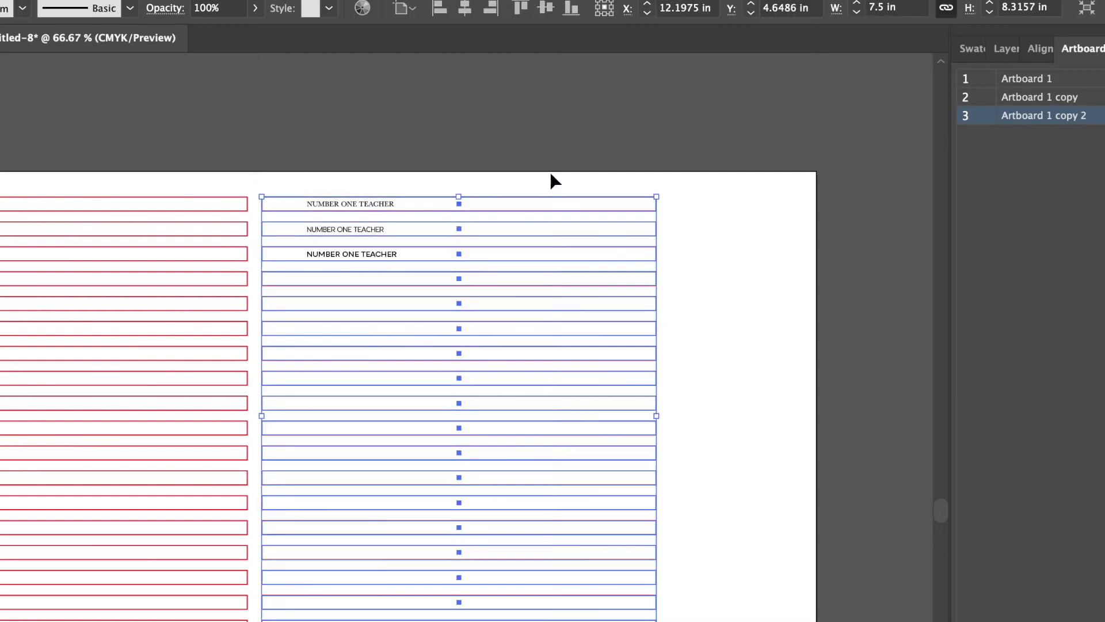
click(547, 225)
click(390, 208)
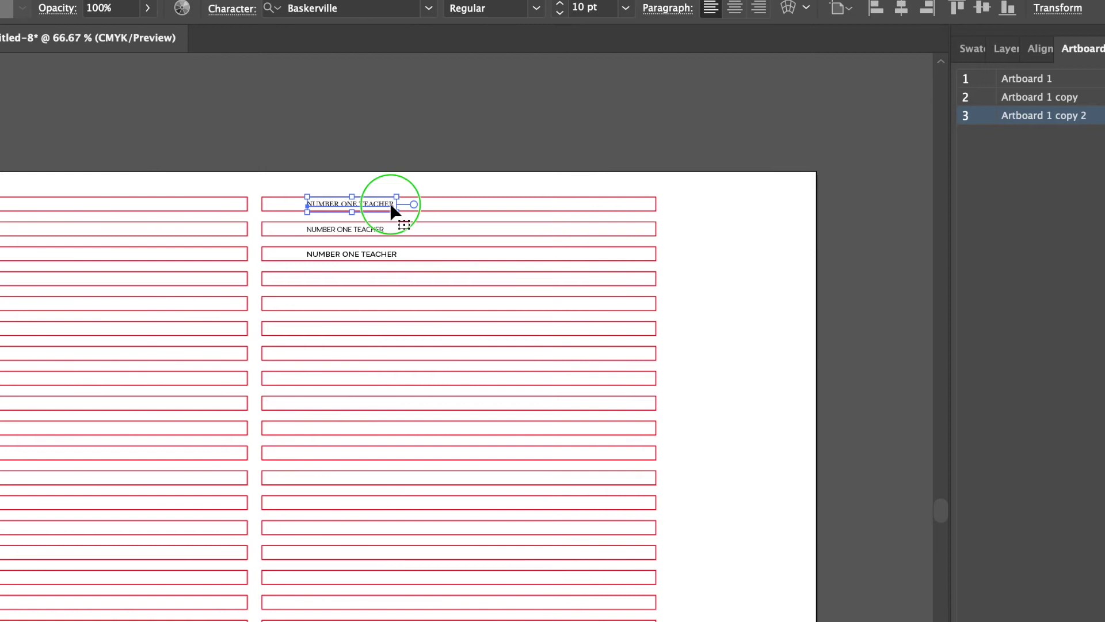
click(368, 230)
click(375, 260)
right_click(373, 260)
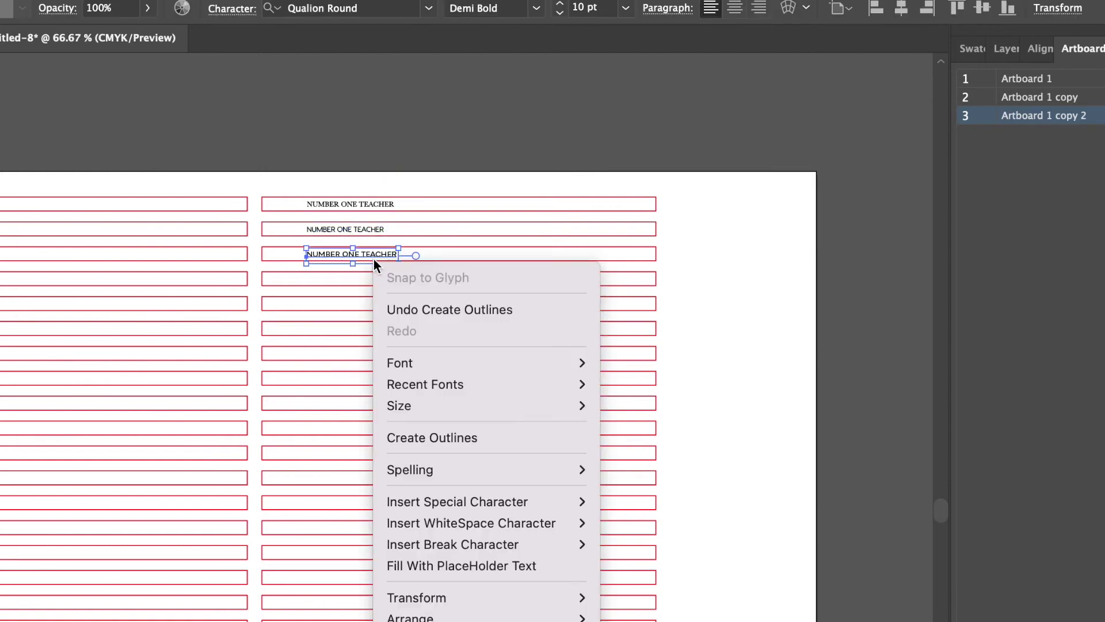
click(433, 433)
click(696, 364)
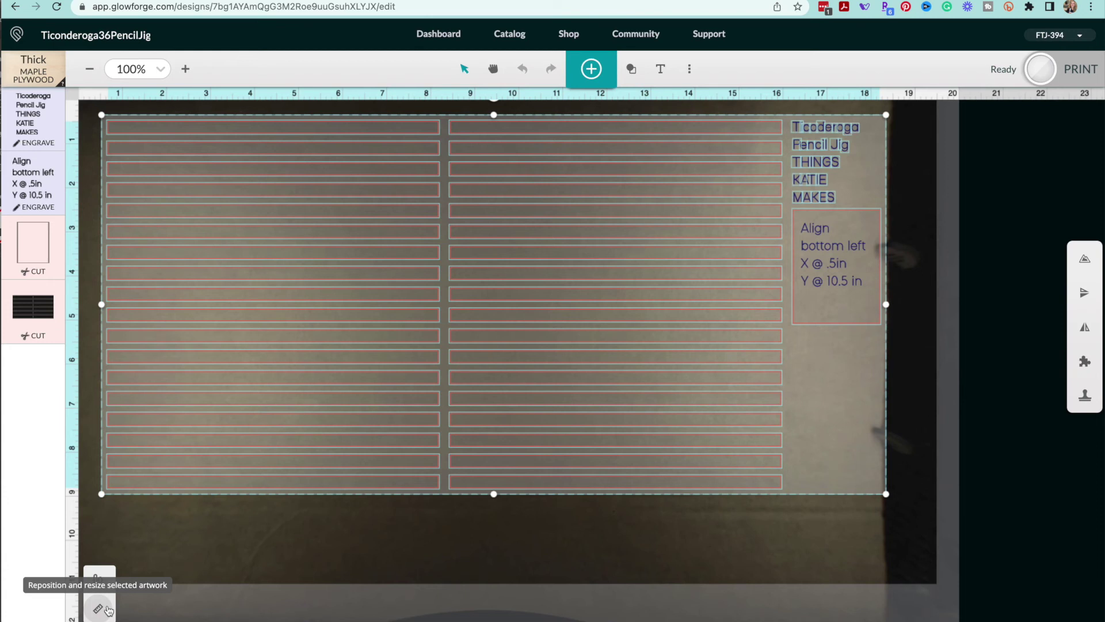
Step: Anchor the pencil jig at its bottom-left corner and position it at X 0.5 in, Y 10.5 in
click(107, 609)
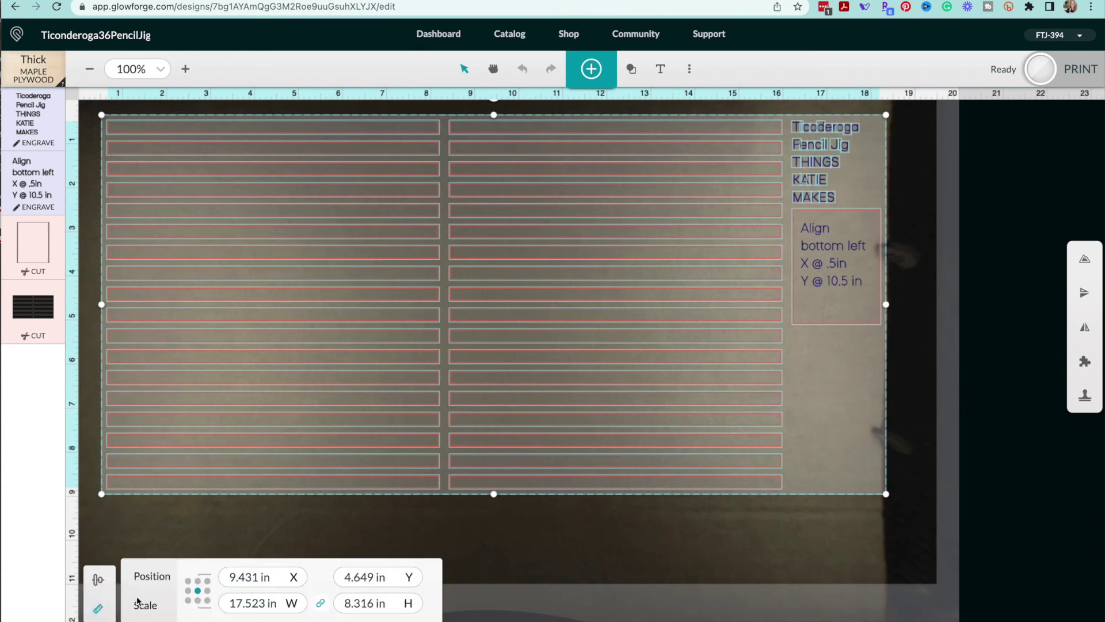
click(189, 601)
click(250, 577)
key(BackSpace)
key(BackSpace)
text(5)
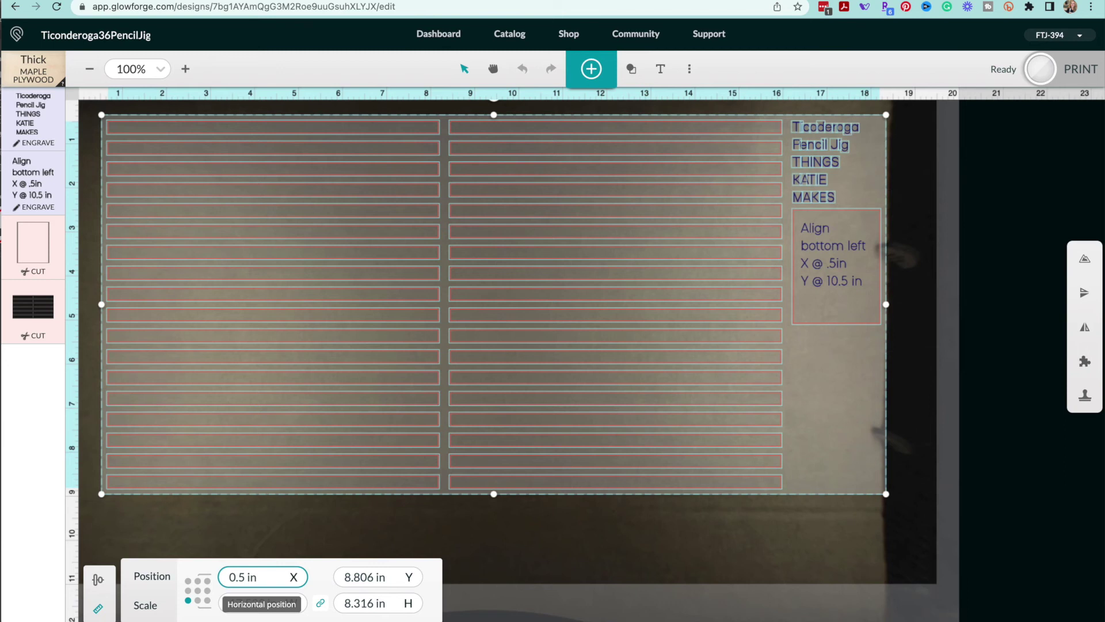
double_click(354, 577)
text(10.5)
key(Return)
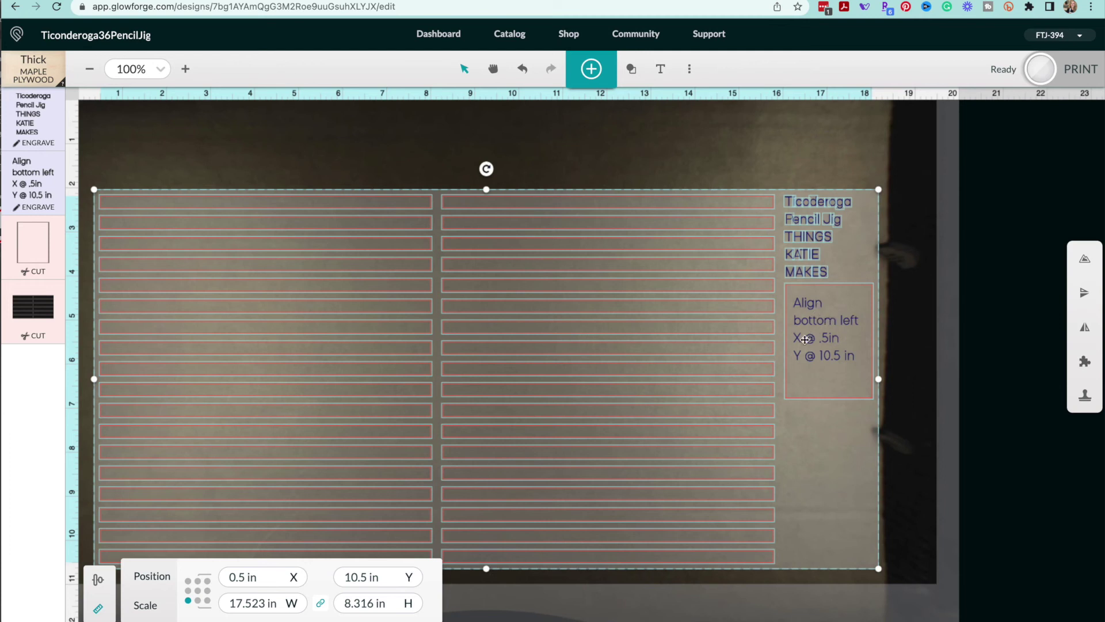
click(364, 130)
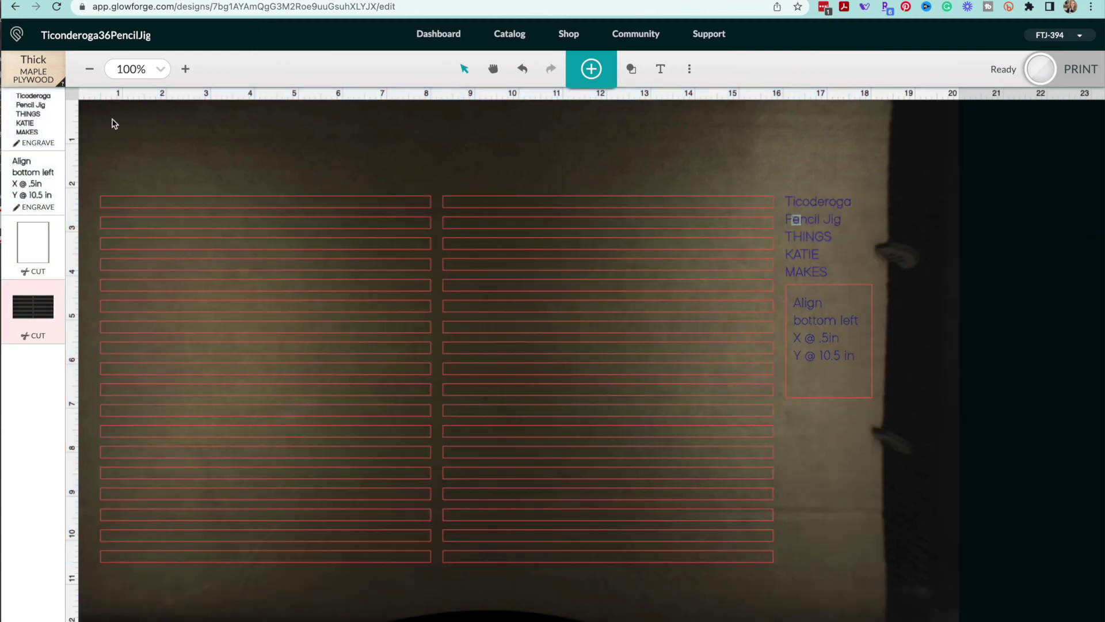
Step: Change the label text, alignment note and outline rectangle steps from engrave or cut to Score
click(34, 142)
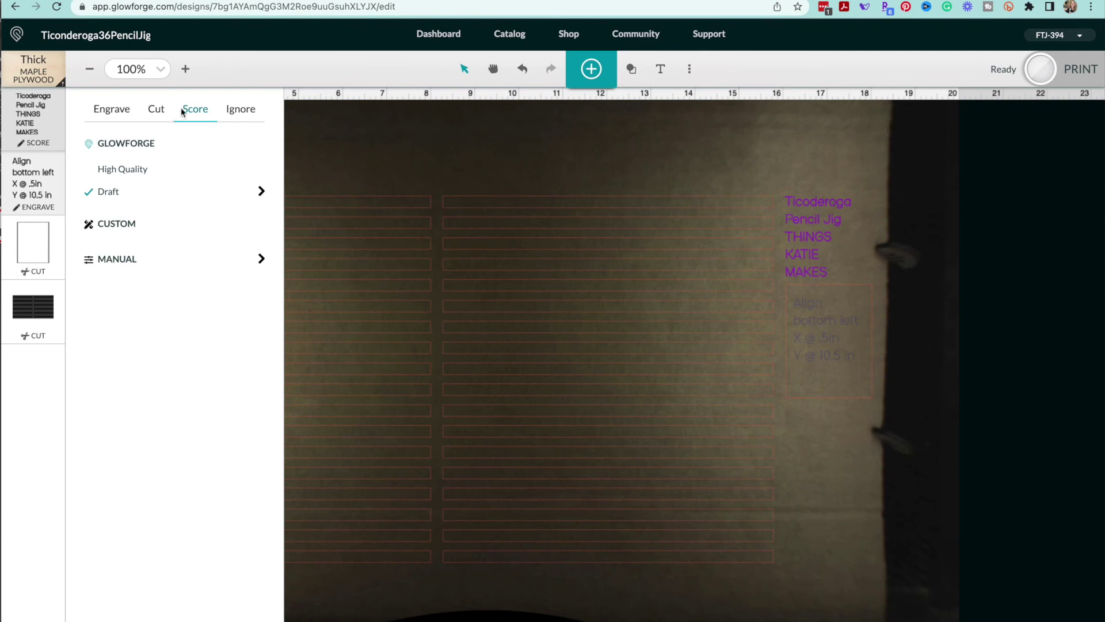
click(34, 204)
click(37, 273)
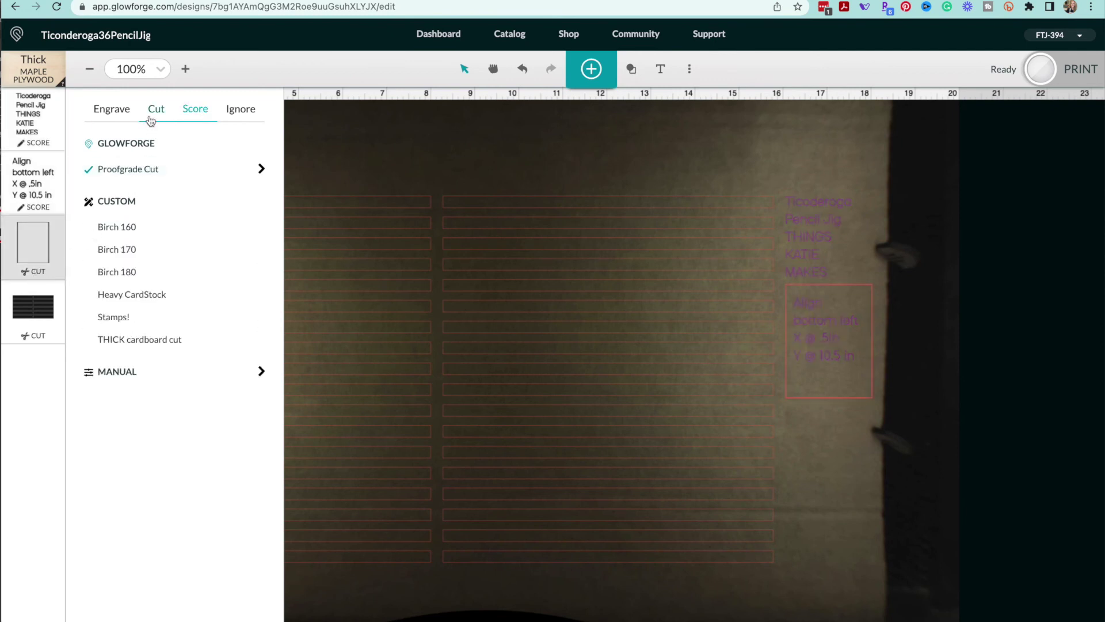
click(186, 112)
click(356, 219)
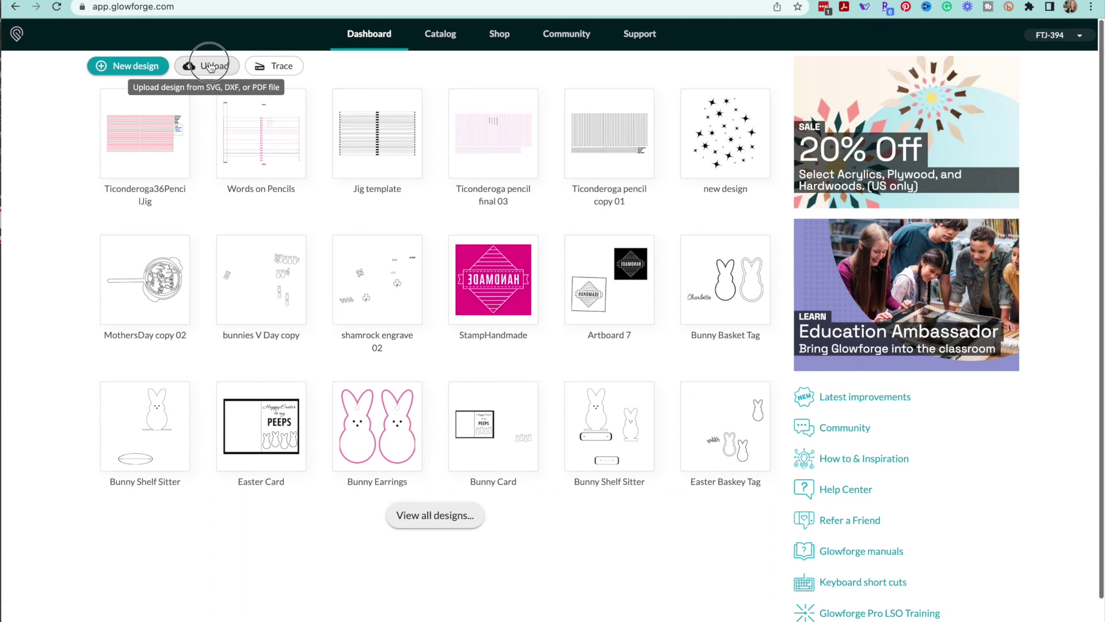
Step: Upload the Ticonderoga36PencilJig SVG from the JIGS folder
click(211, 67)
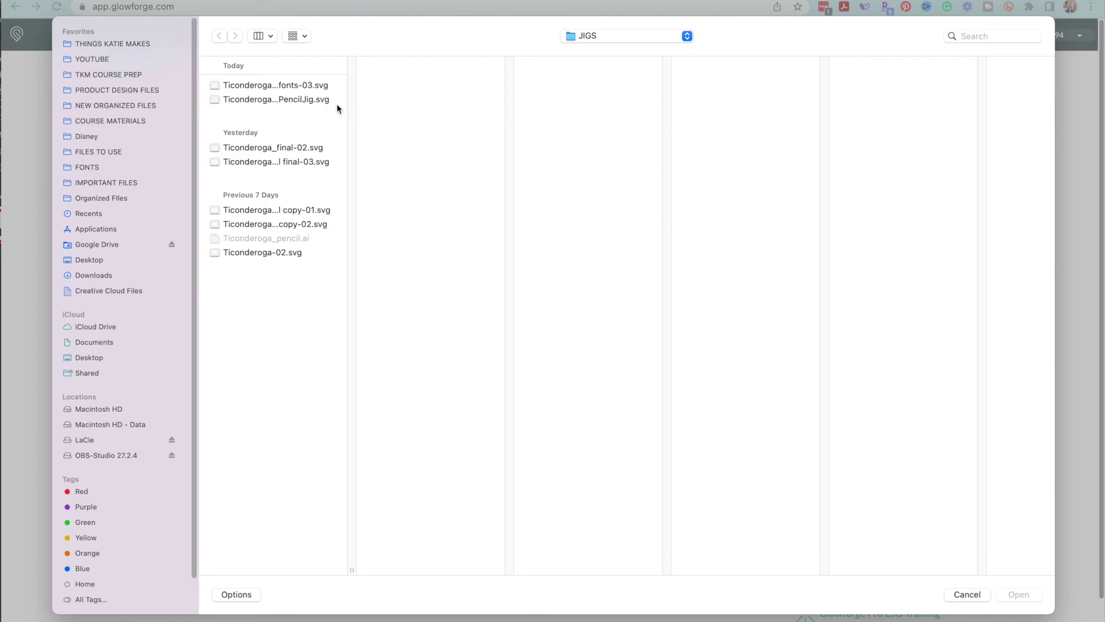
double_click(337, 101)
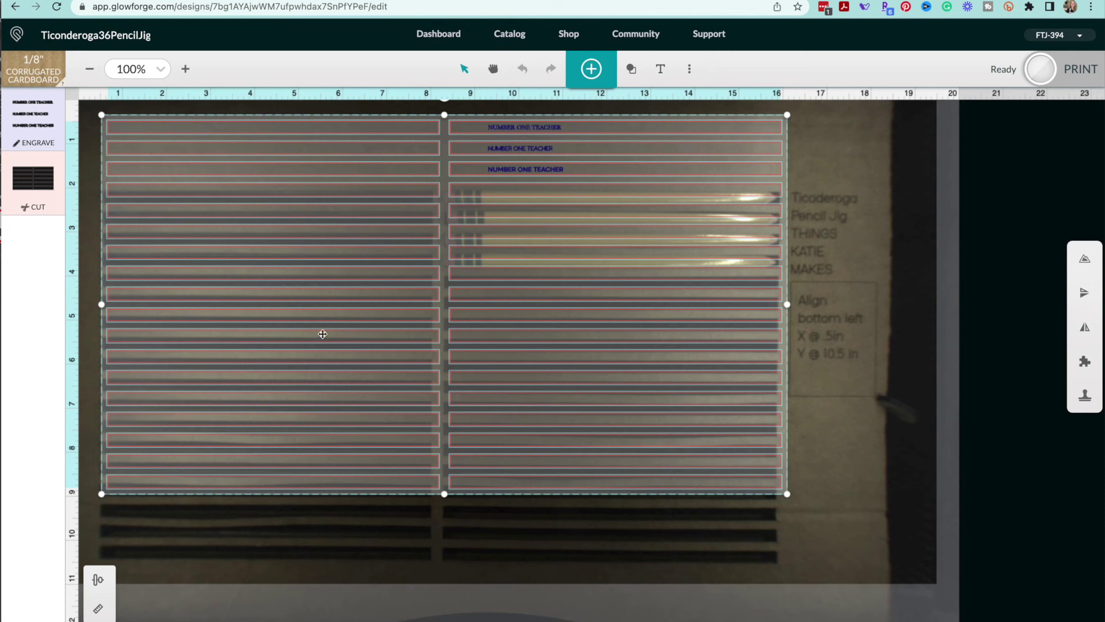
Step: Position the design from its bottom-left corner at X 0.5 in, Y 10.5 in
click(100, 610)
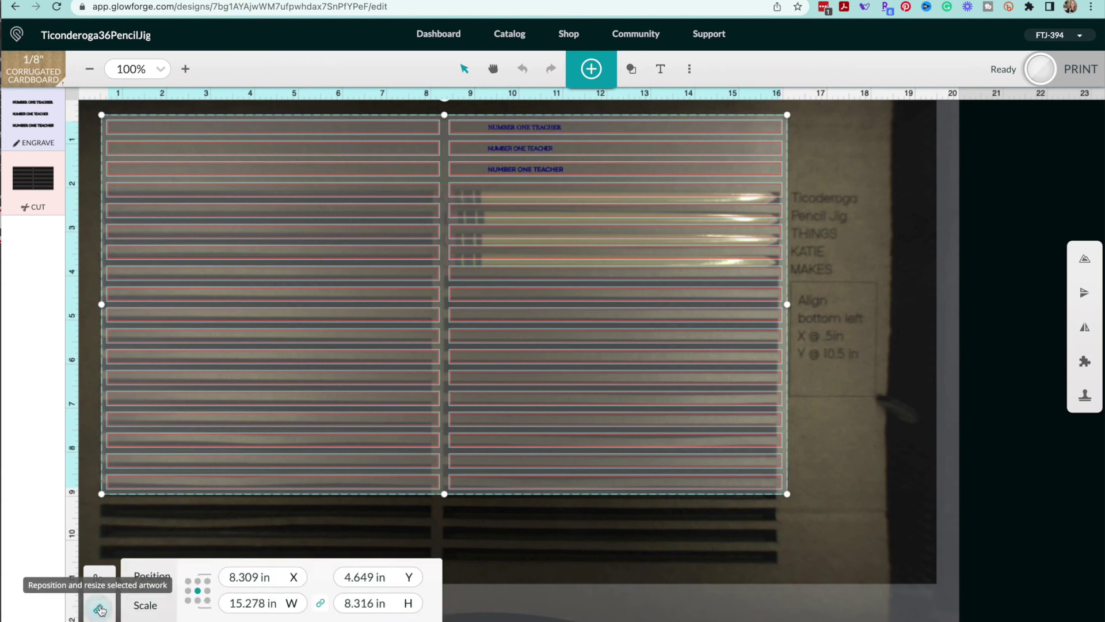
click(188, 601)
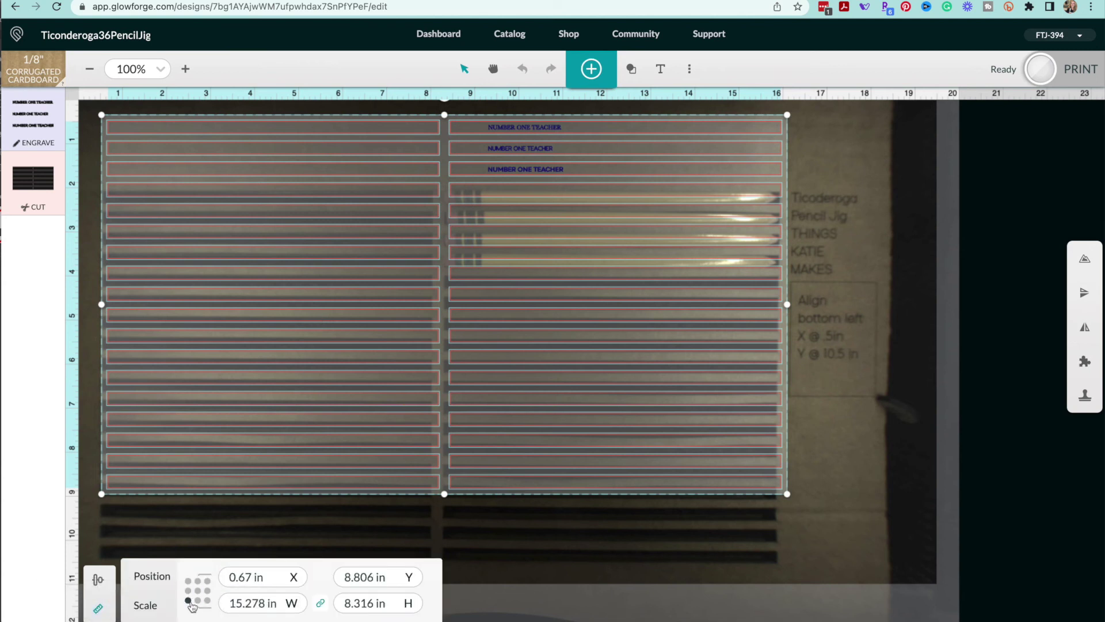
double_click(241, 577)
text(5)
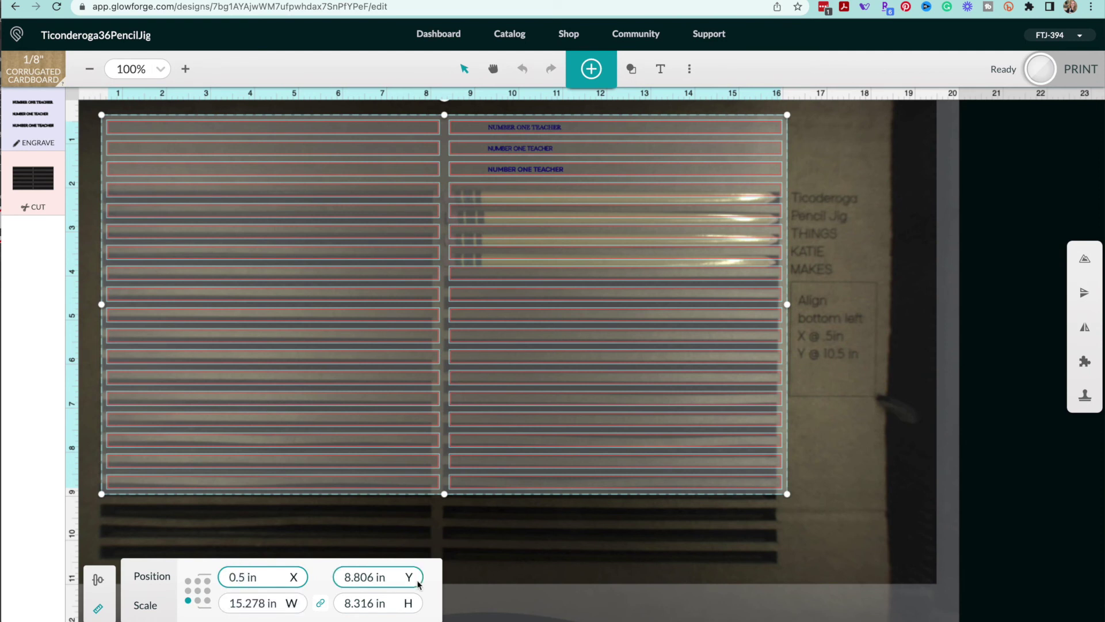
click(355, 576)
double_click(354, 576)
text(10.5)
key(Return)
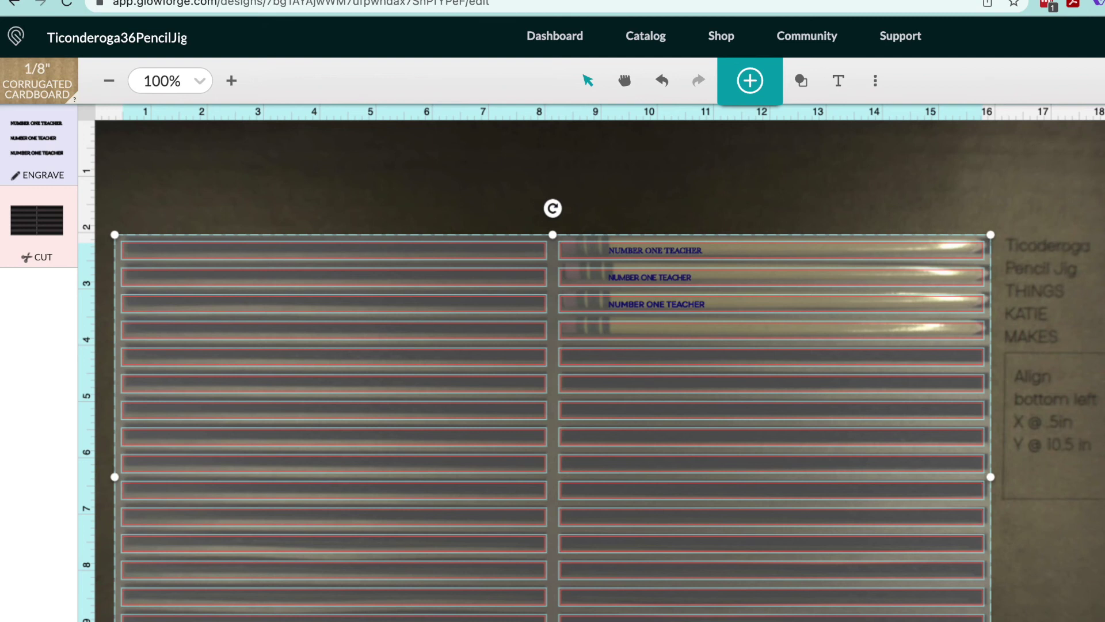
Step: Choose Thick Maple Plywood as the material and set the slot cut step to Ignore
click(36, 82)
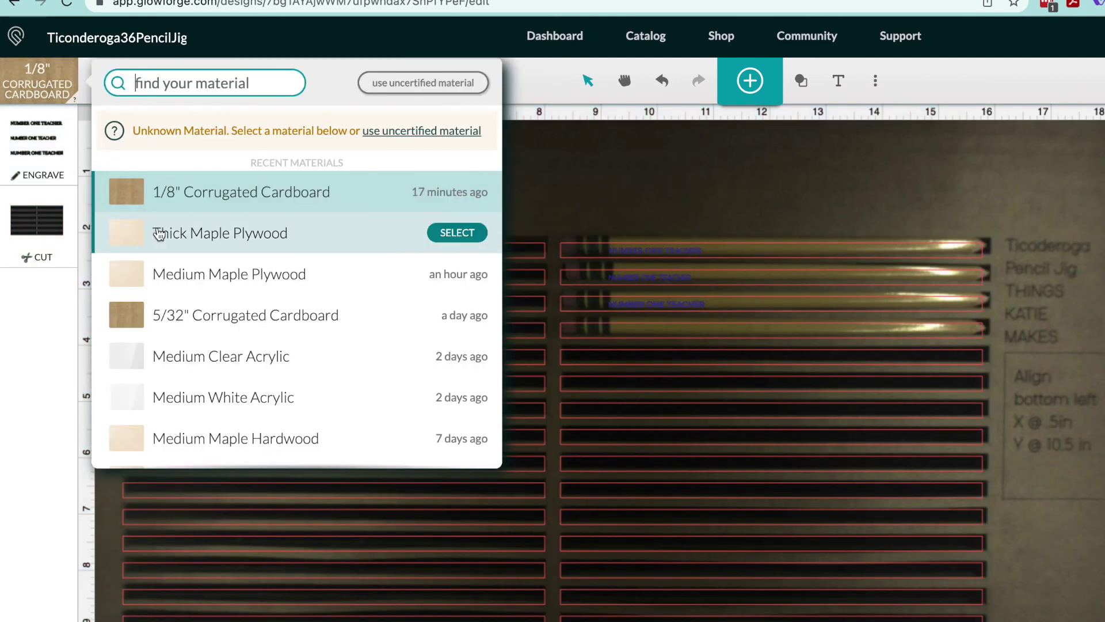
click(159, 233)
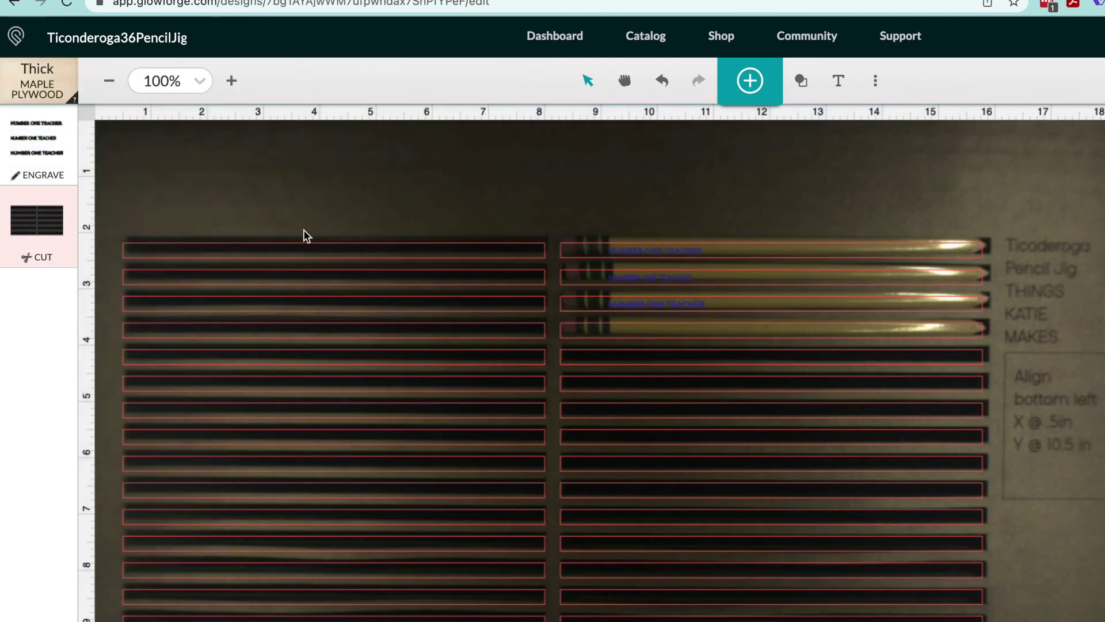
click(59, 179)
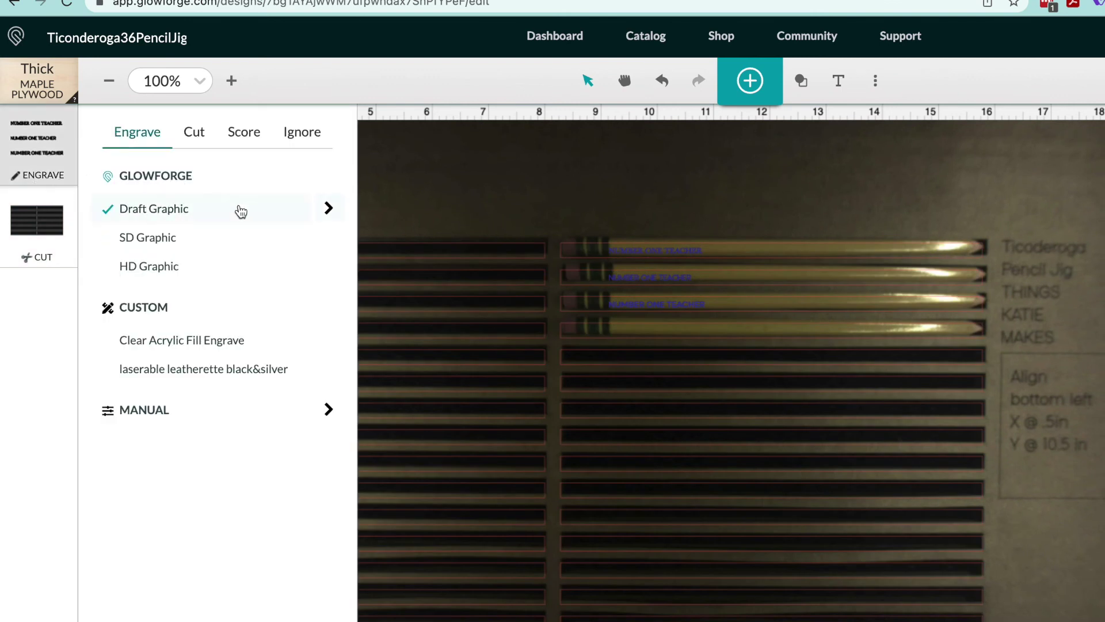
click(43, 260)
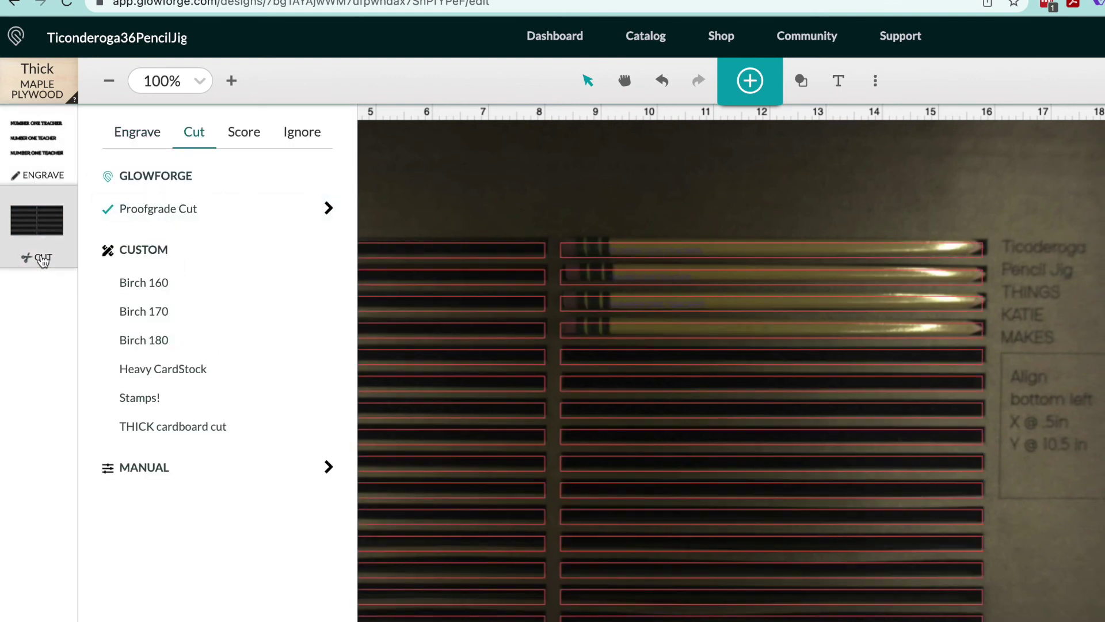
click(283, 147)
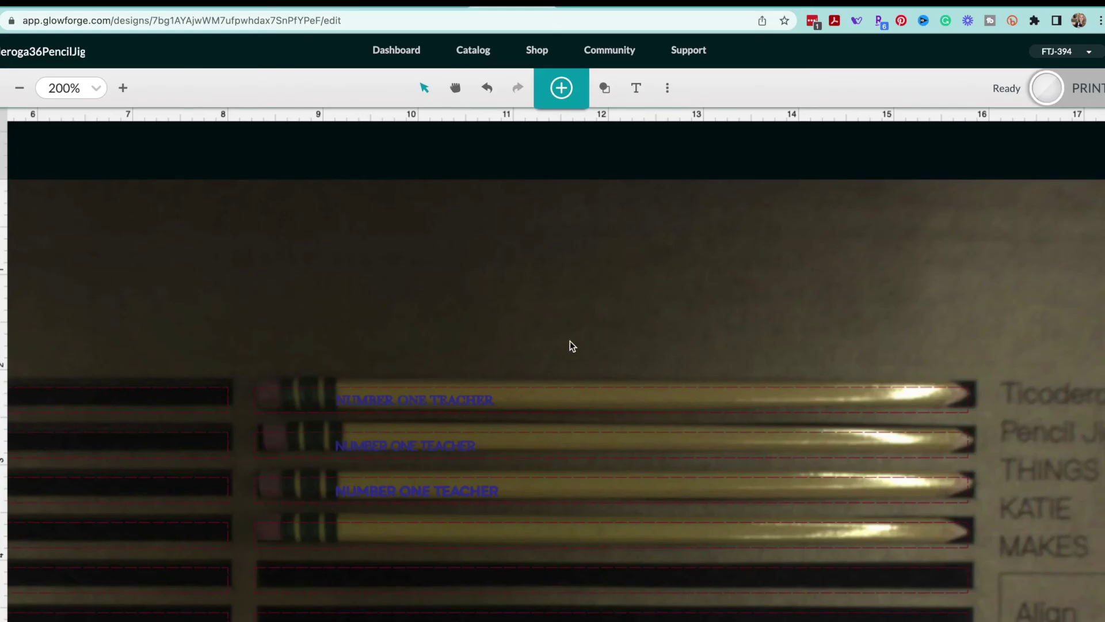
Step: Give the Draft Graphic engrave a manual focus height of 0.26 in and start setting 225 lines per inch
click(74, 202)
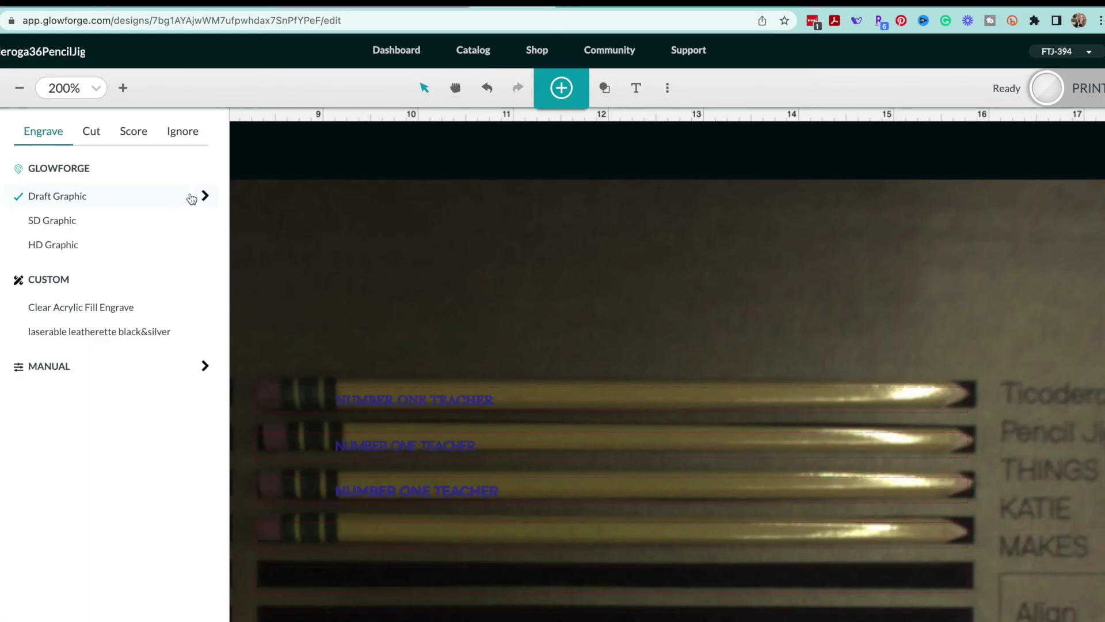
click(206, 197)
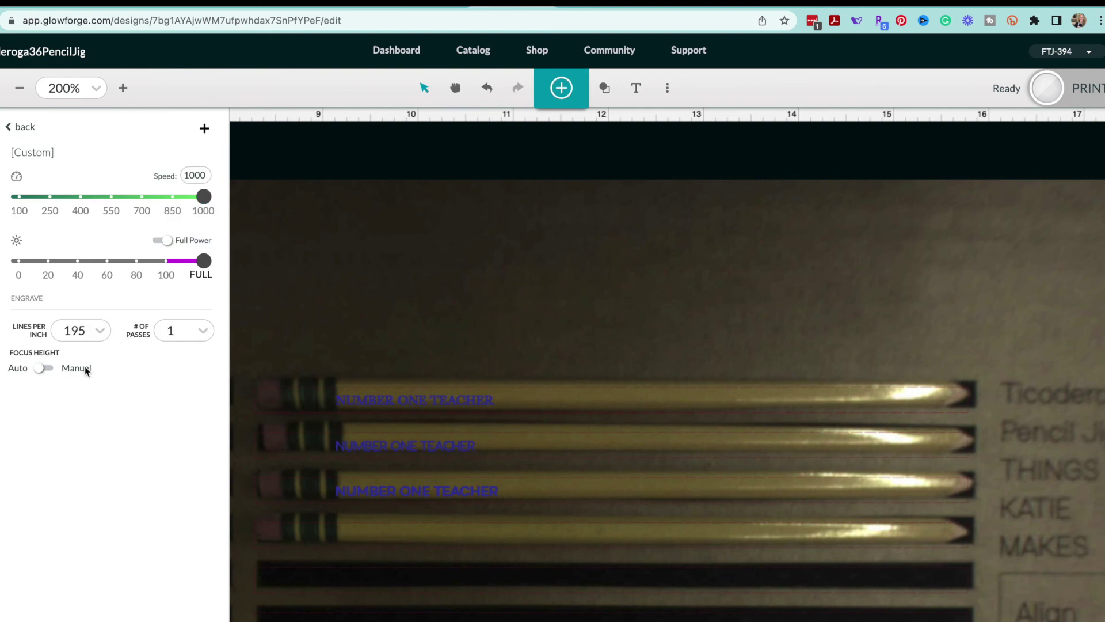
click(44, 369)
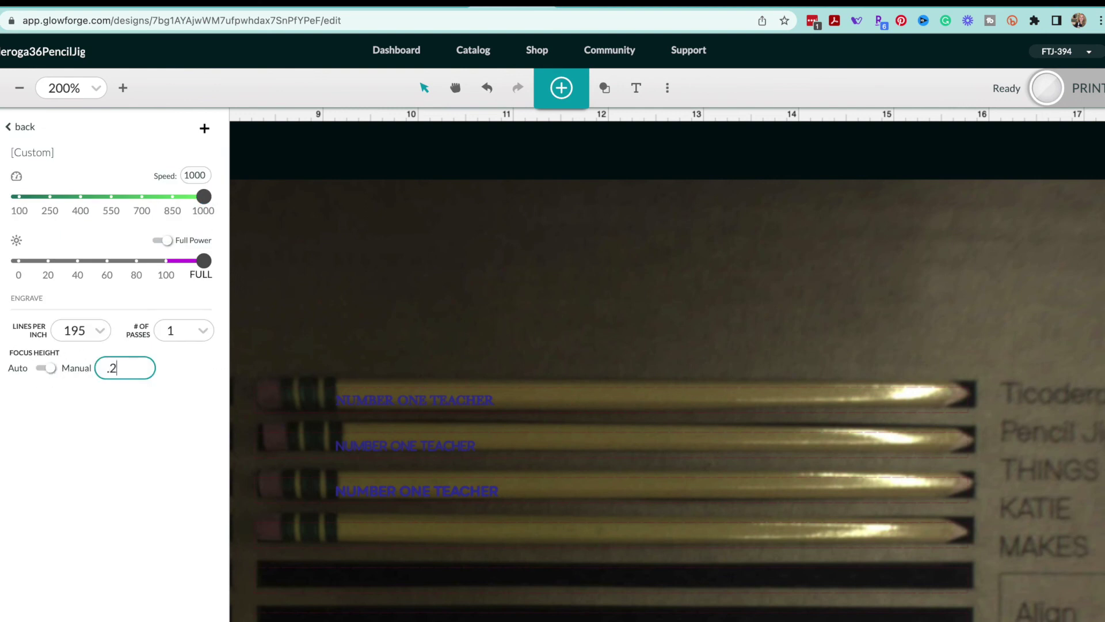
text(.26)
click(102, 339)
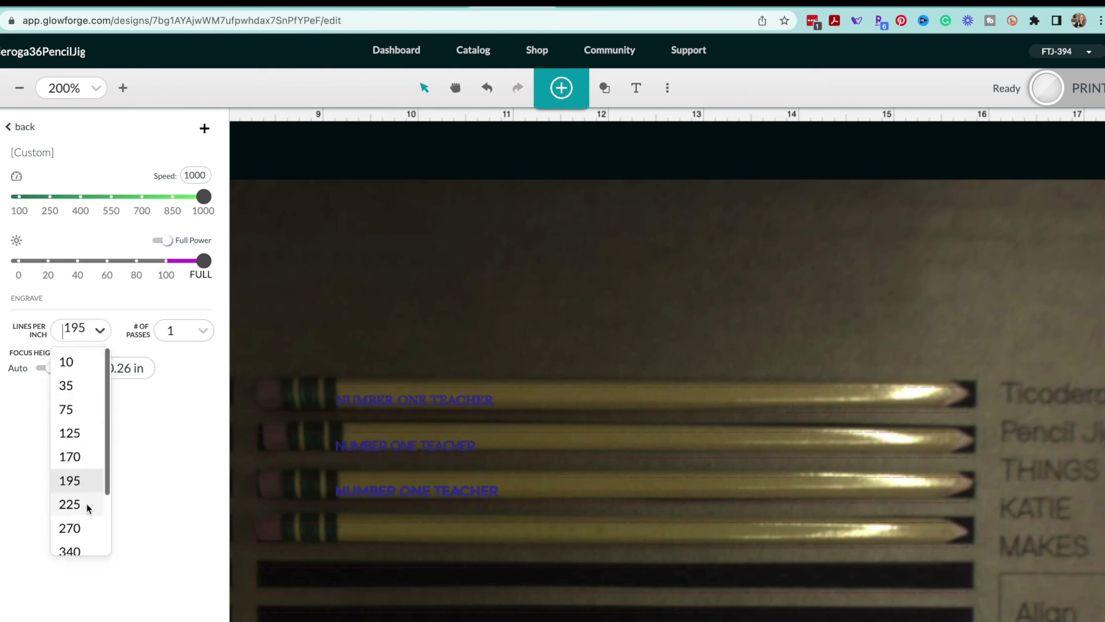